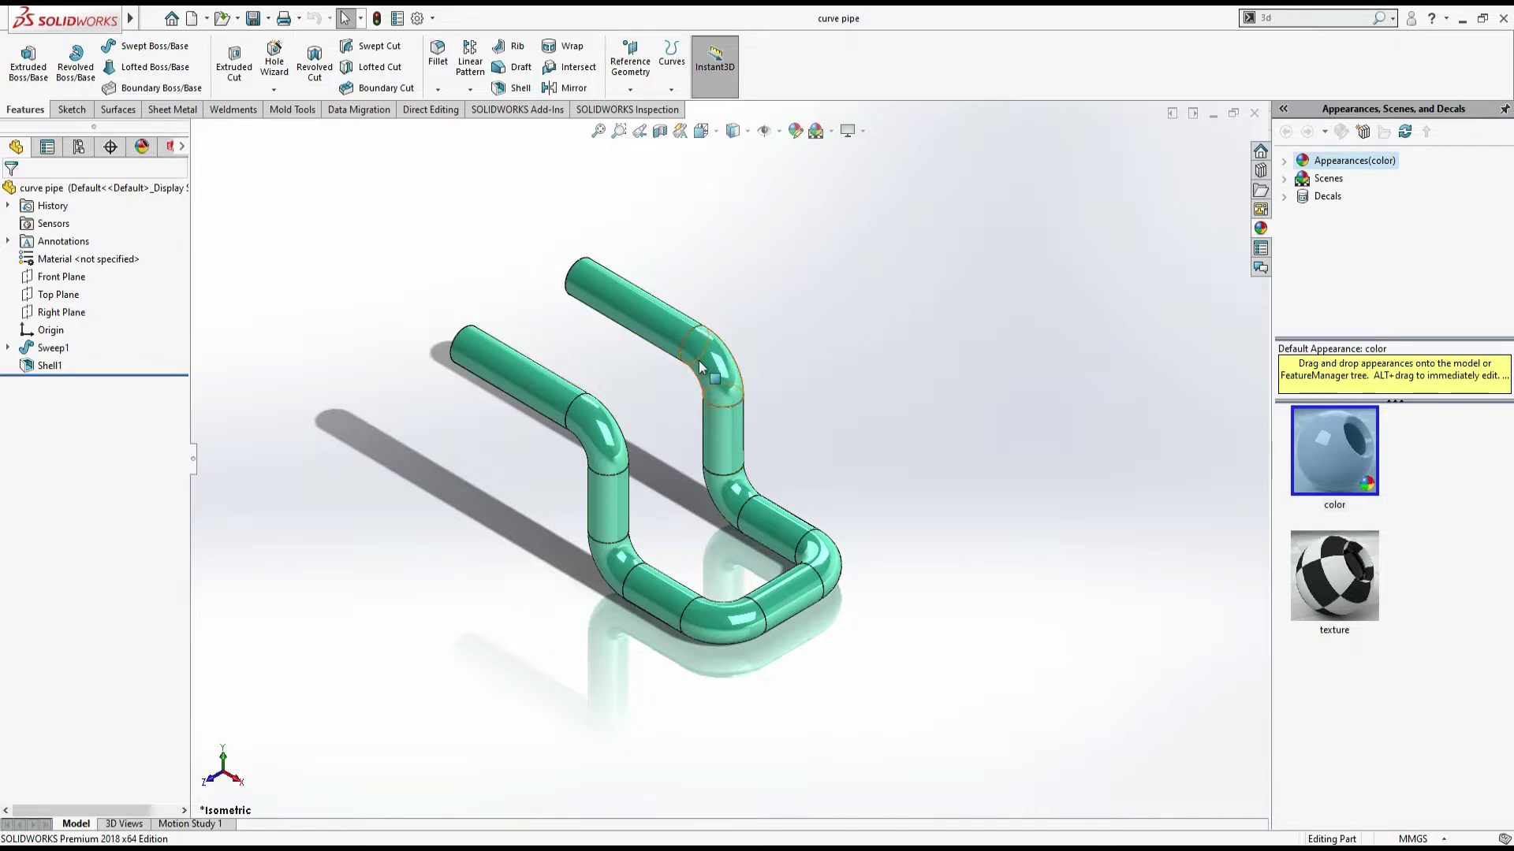
Step: Orbit and zoom around the finished teal pipe to inspect it, including its open ends
middle_click_drag(783, 315, 969, 456)
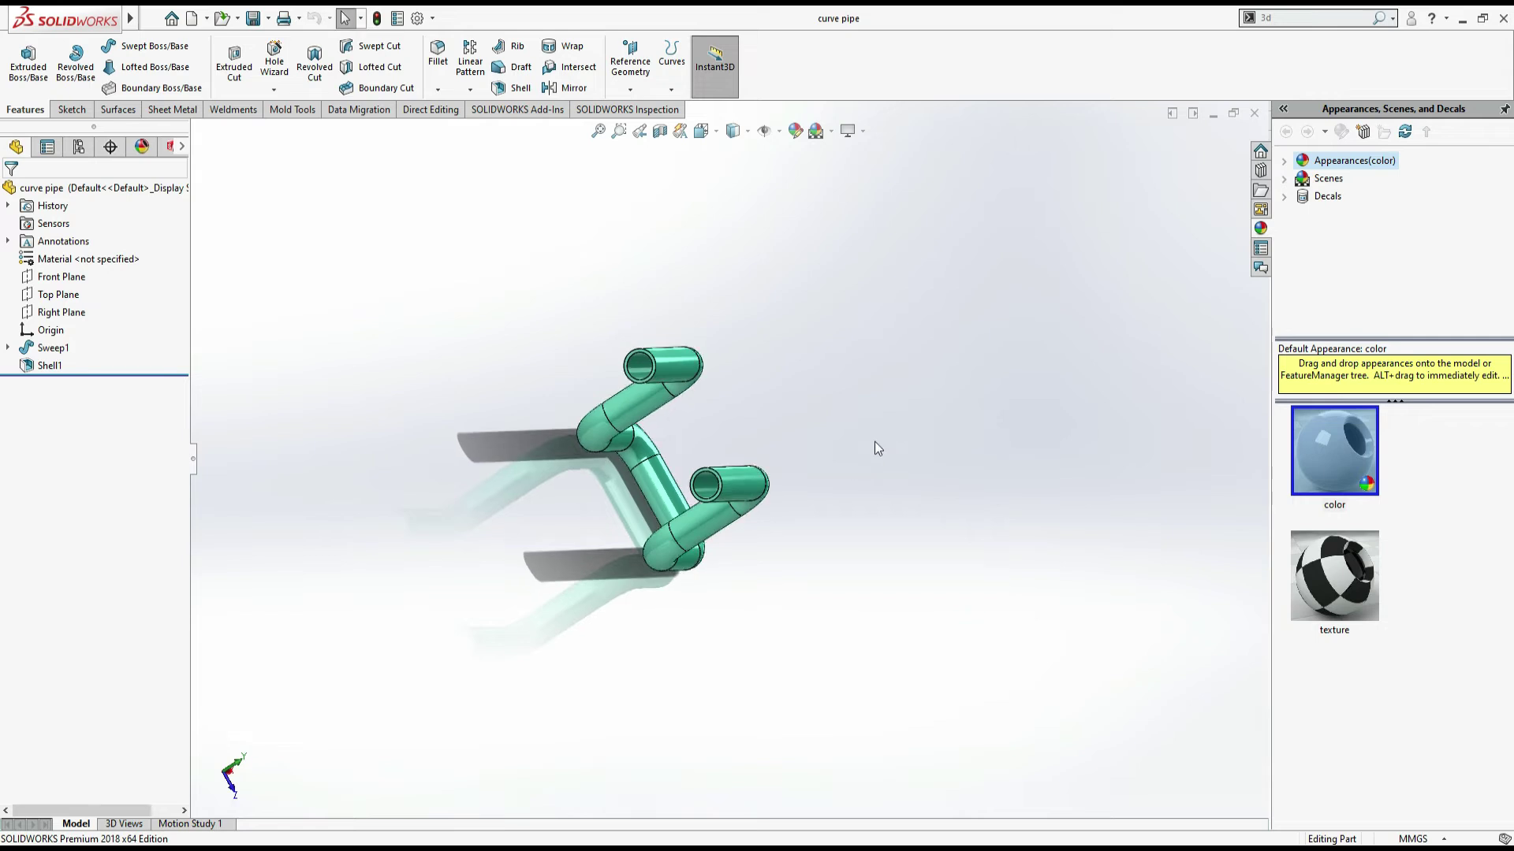
middle_click_drag(881, 444, 906, 439)
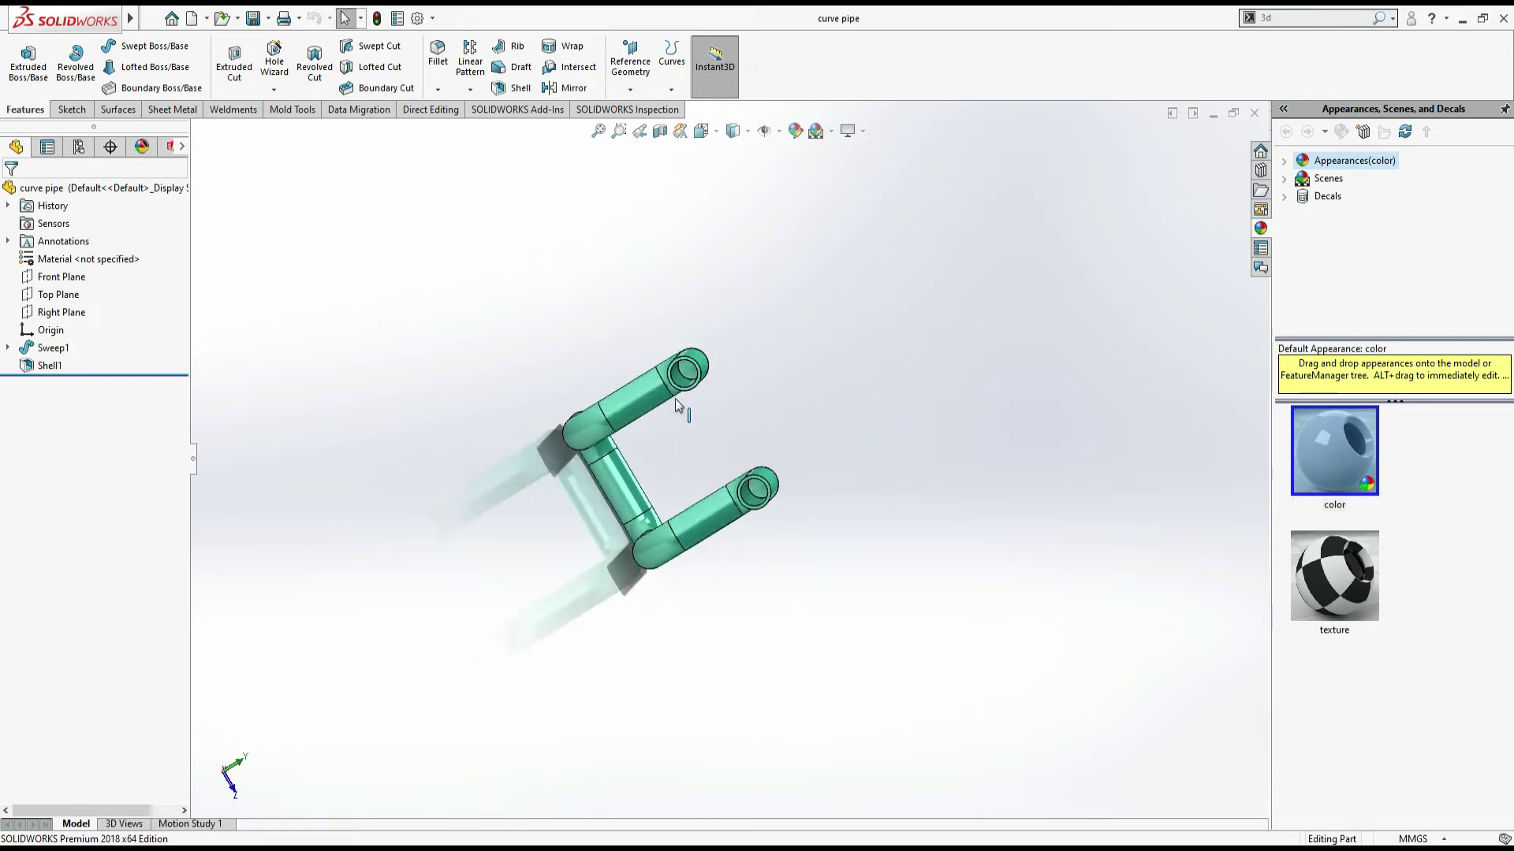
scroll(702, 391, "down", 3)
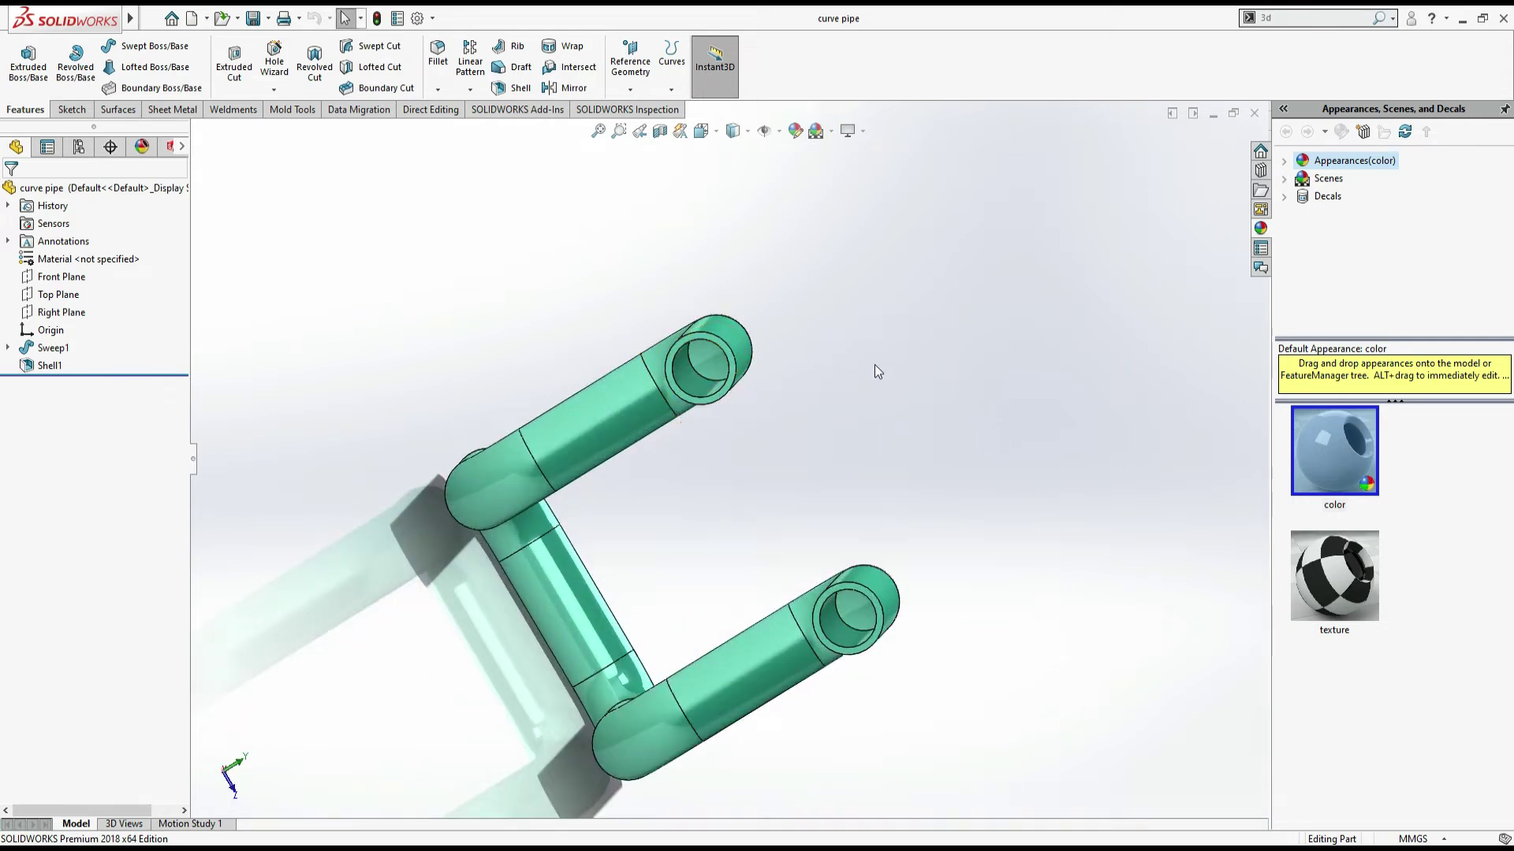
middle_click_drag(874, 364, 757, 276)
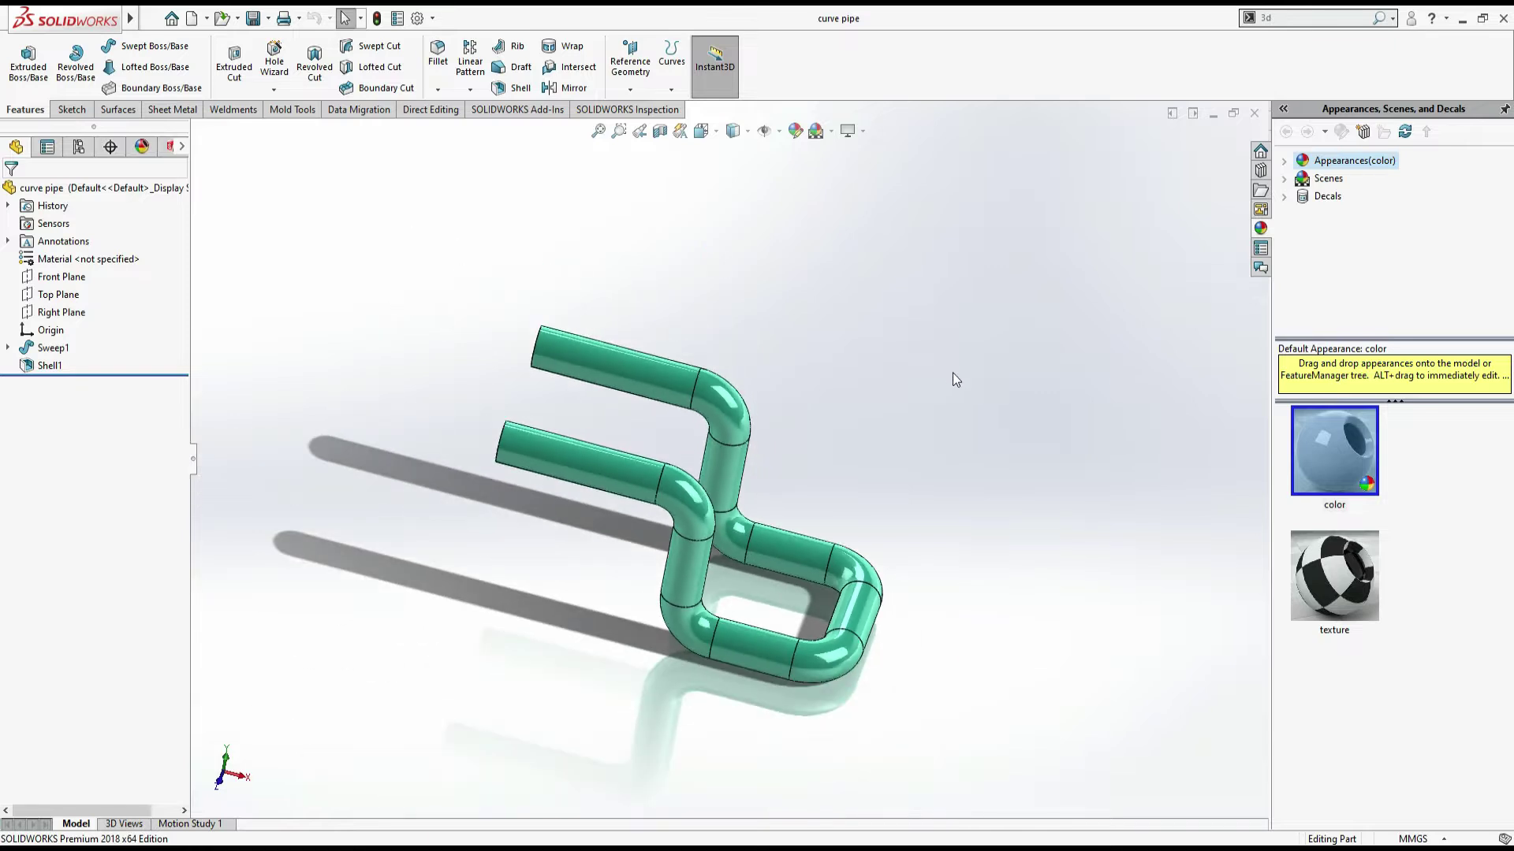
Step: Create a new part document (Part4) and switch over to the workbook PDF
left_click(192, 17)
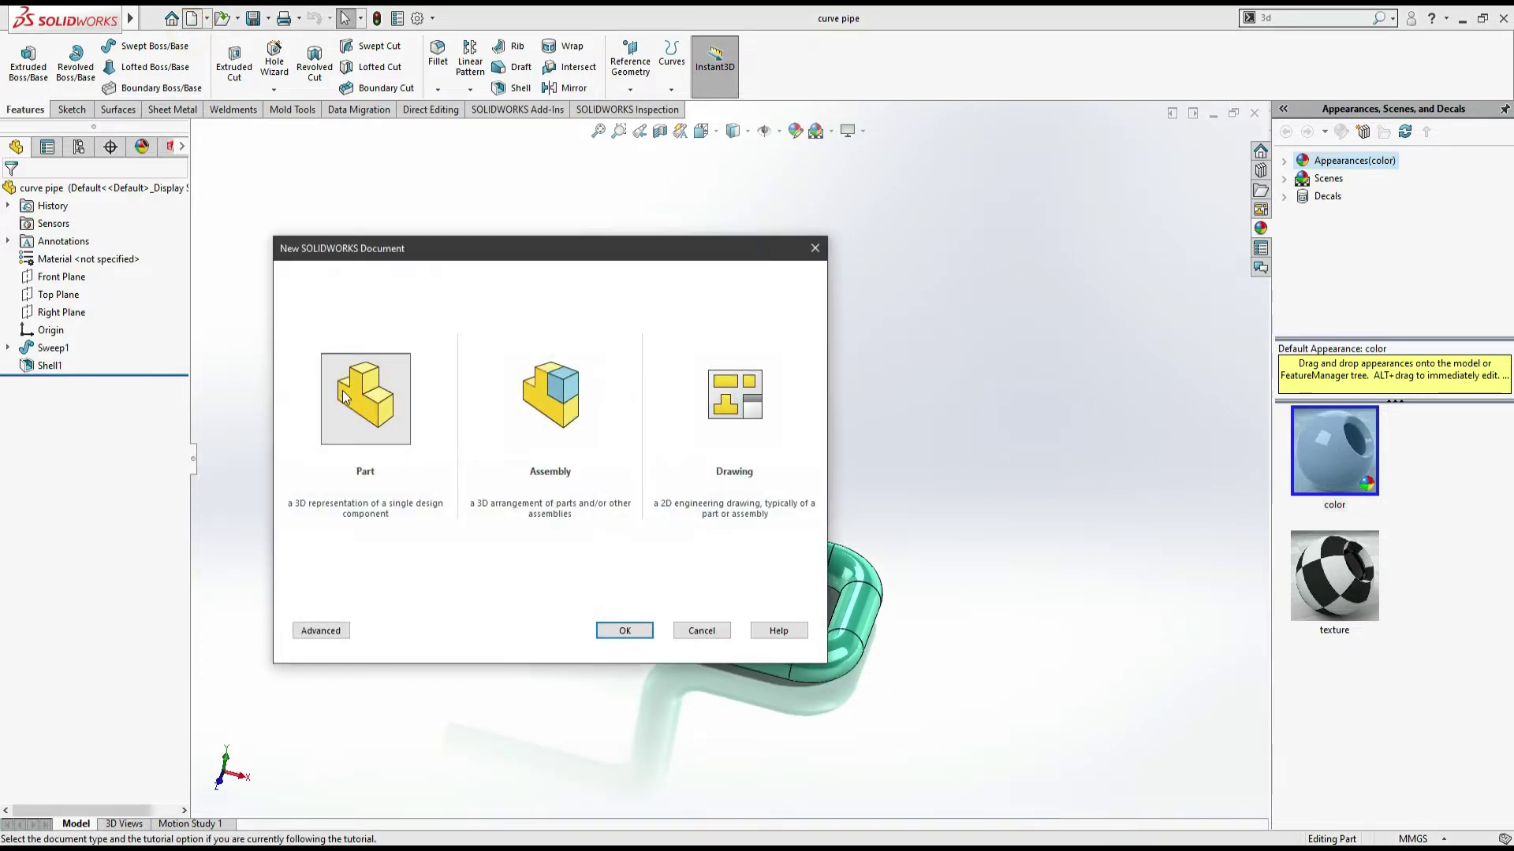
double_click(344, 397)
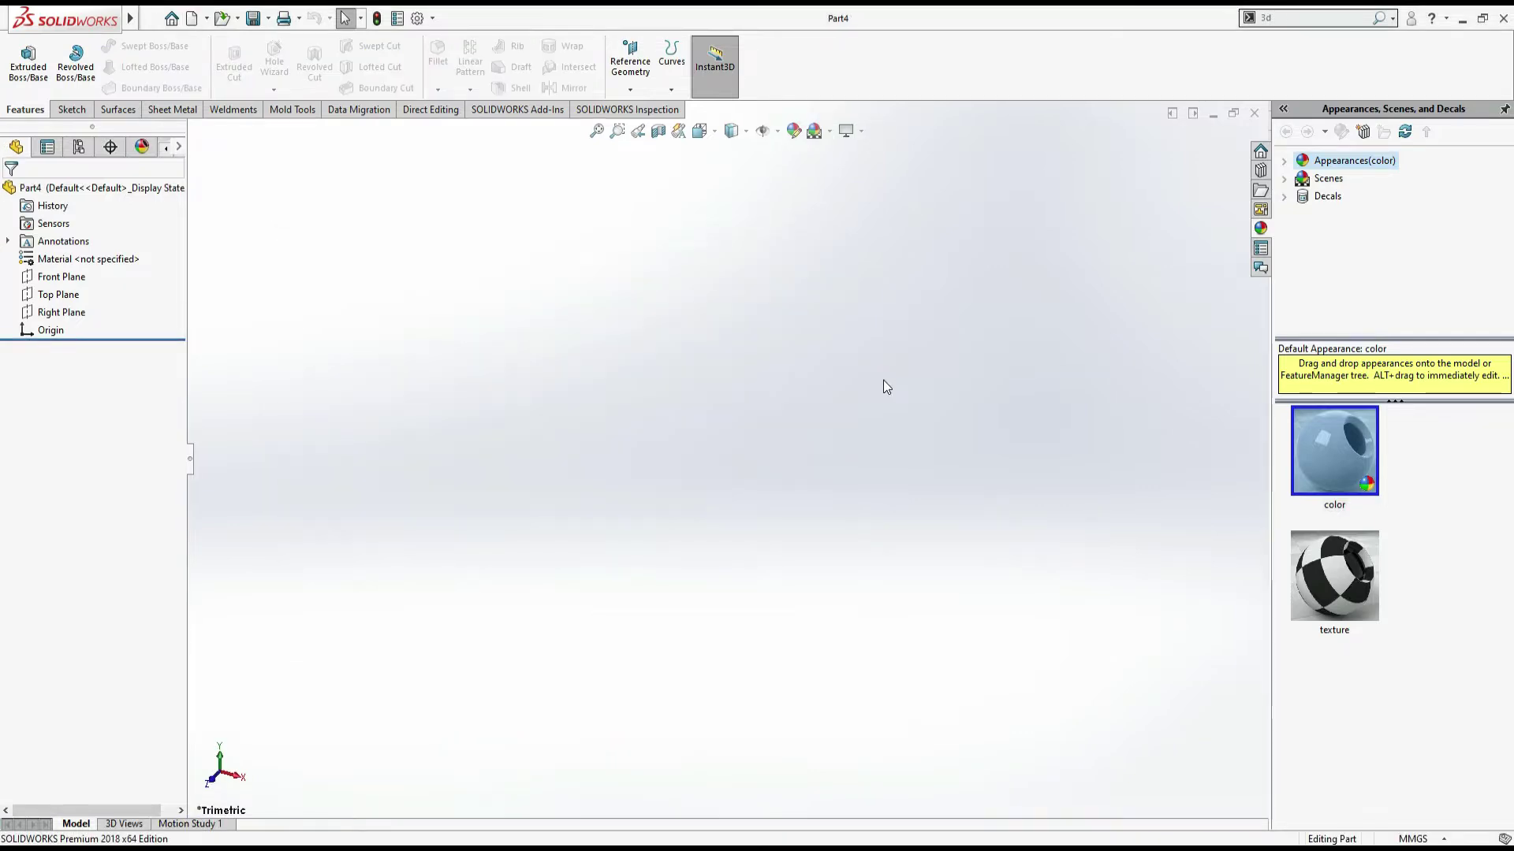
key("alt+Tab")
Step: Scroll the ME-113 workbook up to step 9 on page 18, then return to SOLIDWORKS
scroll(1051, 390, "up", 5)
scroll(1050, 390, "up", 10)
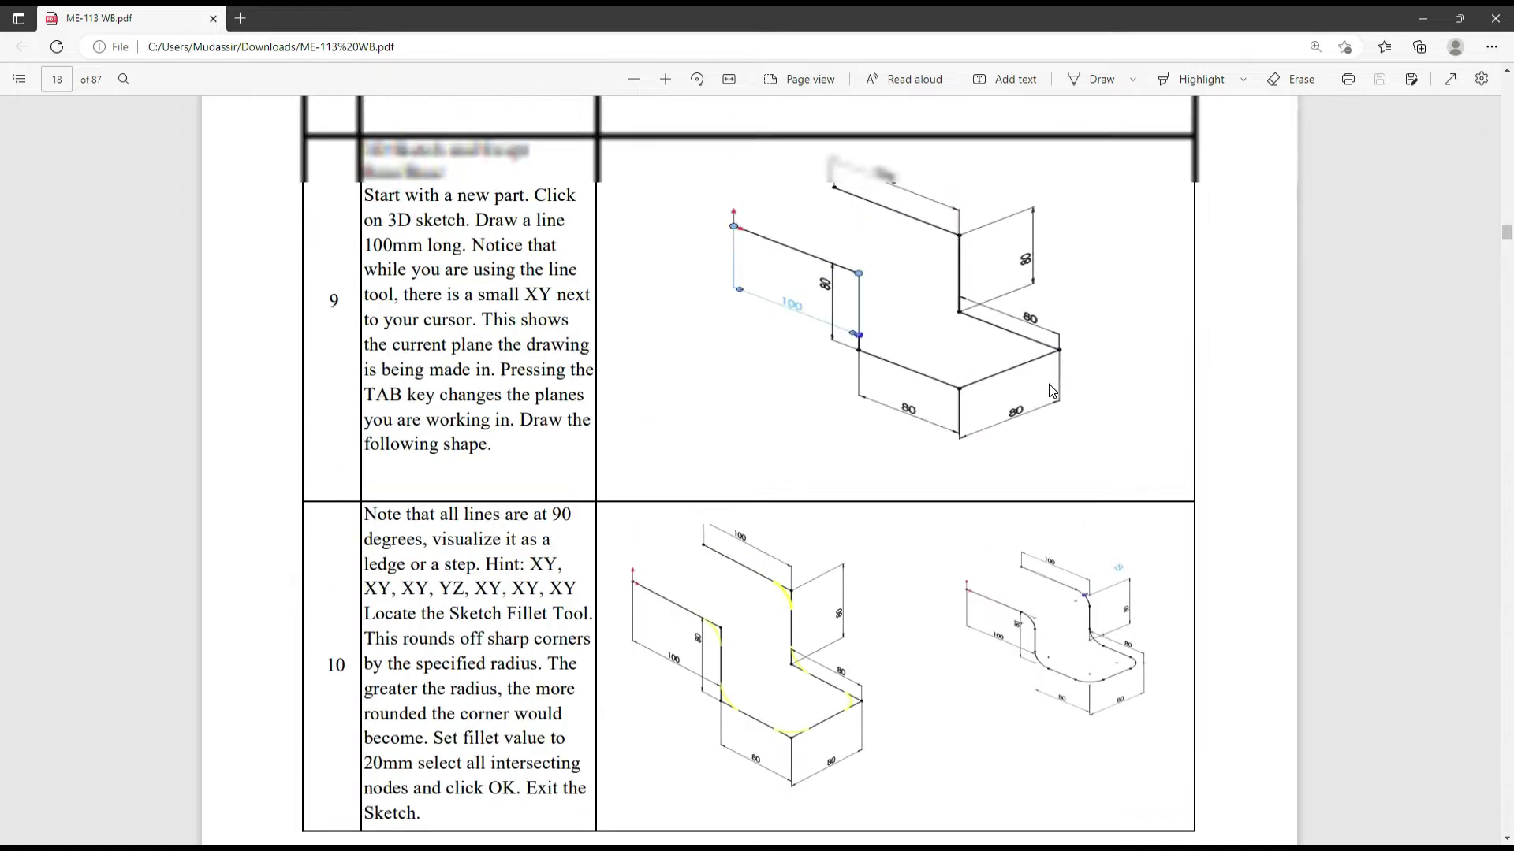
scroll(1051, 390, "up", 2)
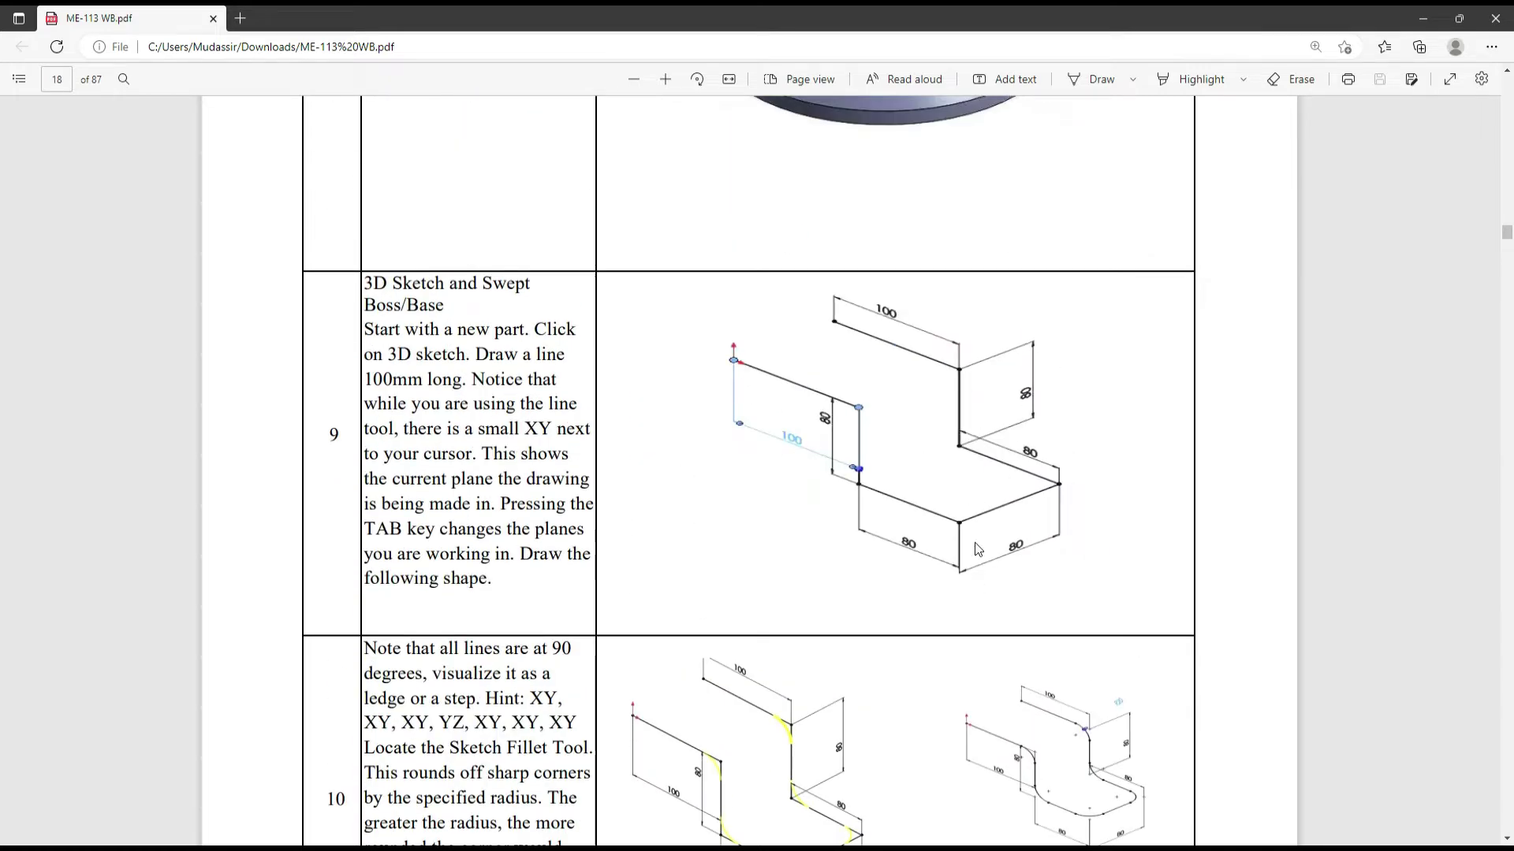
key("alt+Tab")
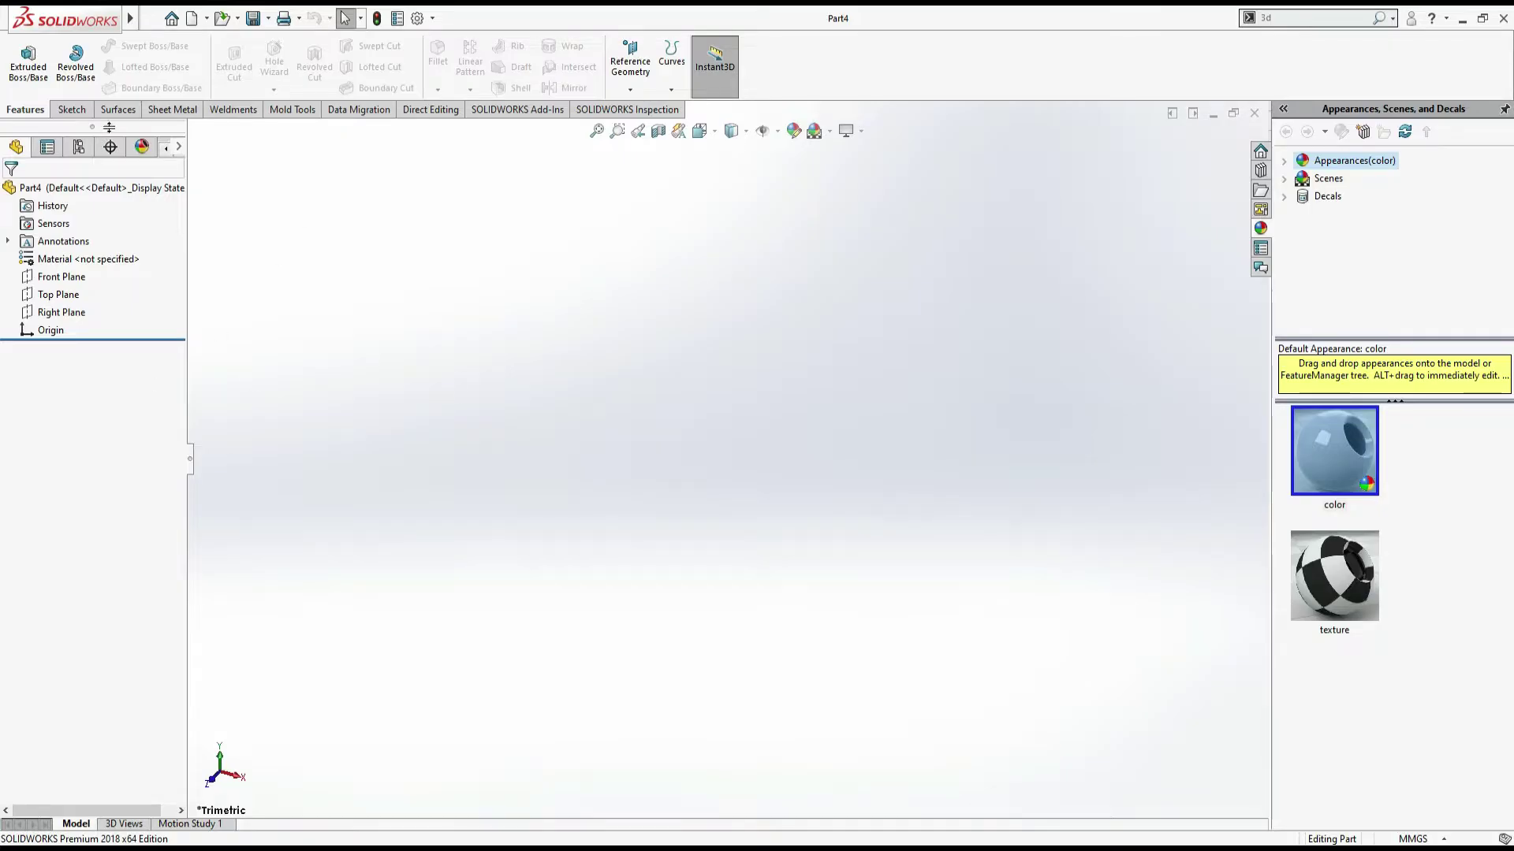
Step: Search the SOLIDWORKS commands for '3d' to find the 3D Sketch command
left_click(1324, 21)
left_click(1376, 20)
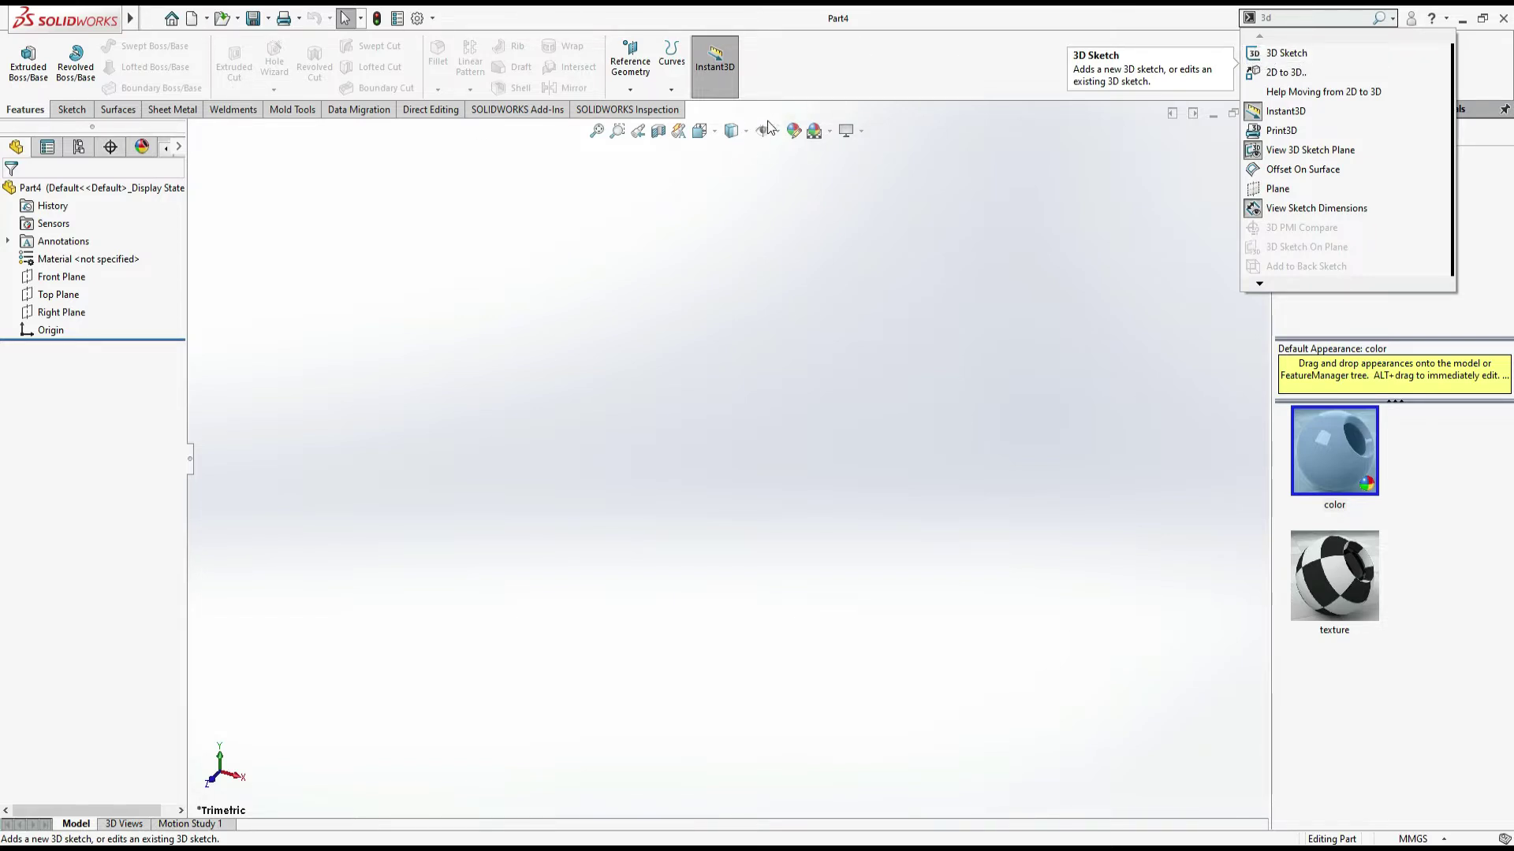
Step: Start 3DSketch1 in Part4 with the Line tool, checking the workbook's step 9 drawing
left_click(1299, 54)
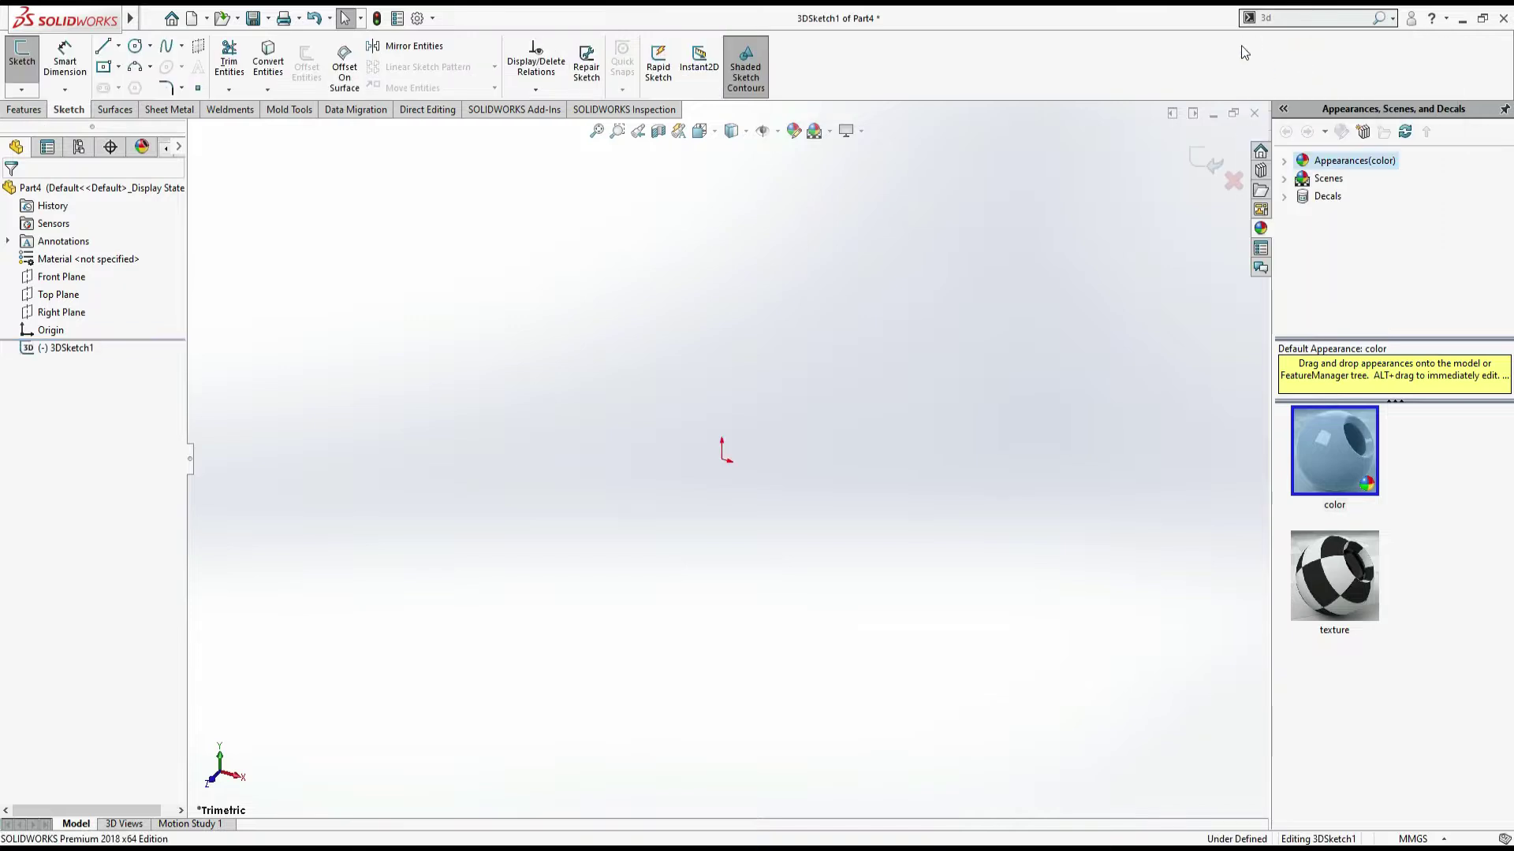
left_click(101, 49)
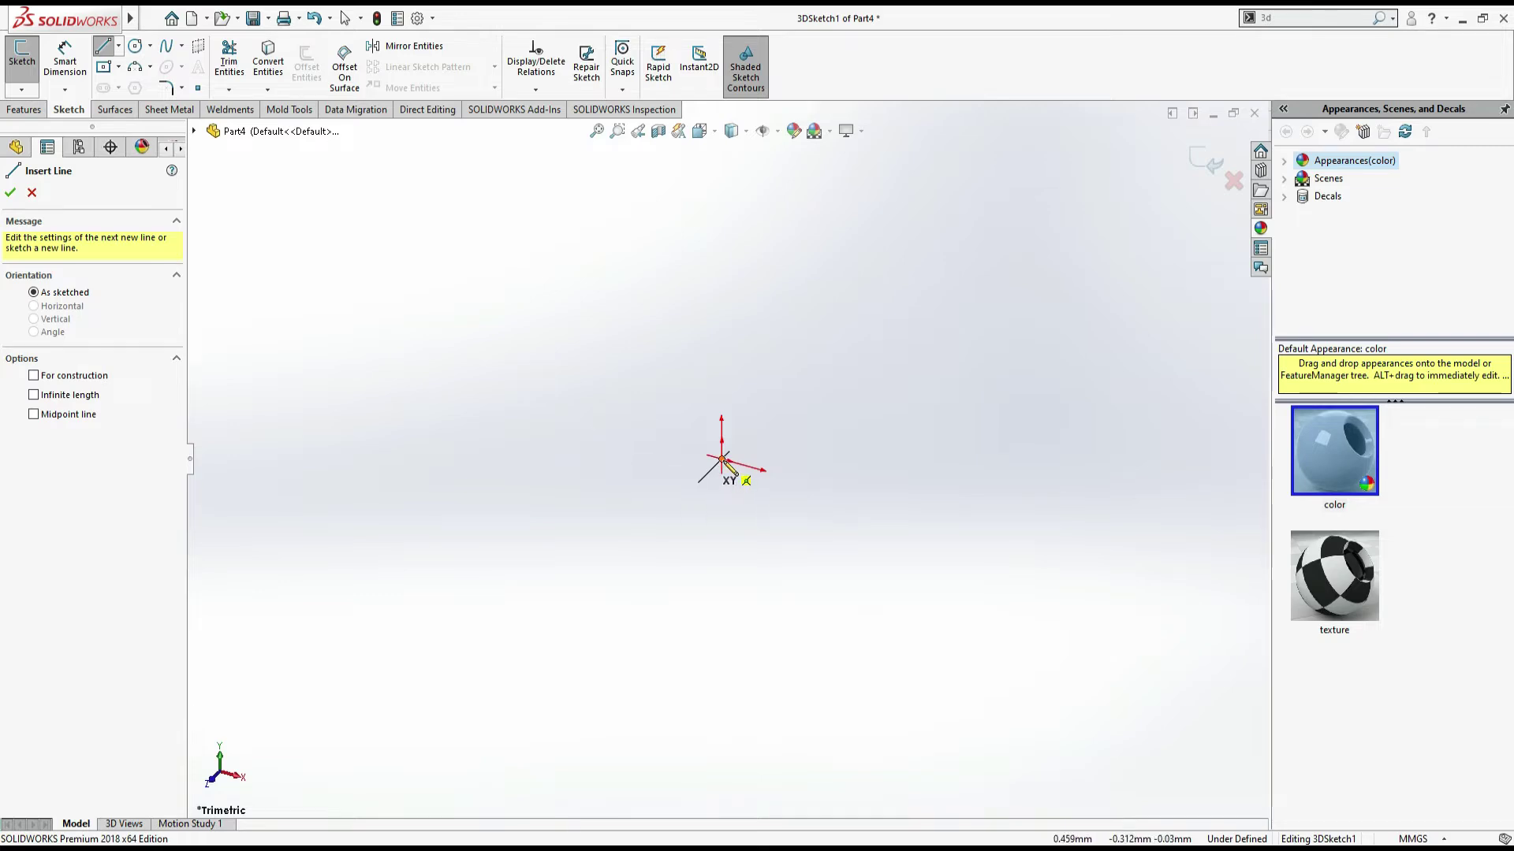
key("alt+Tab")
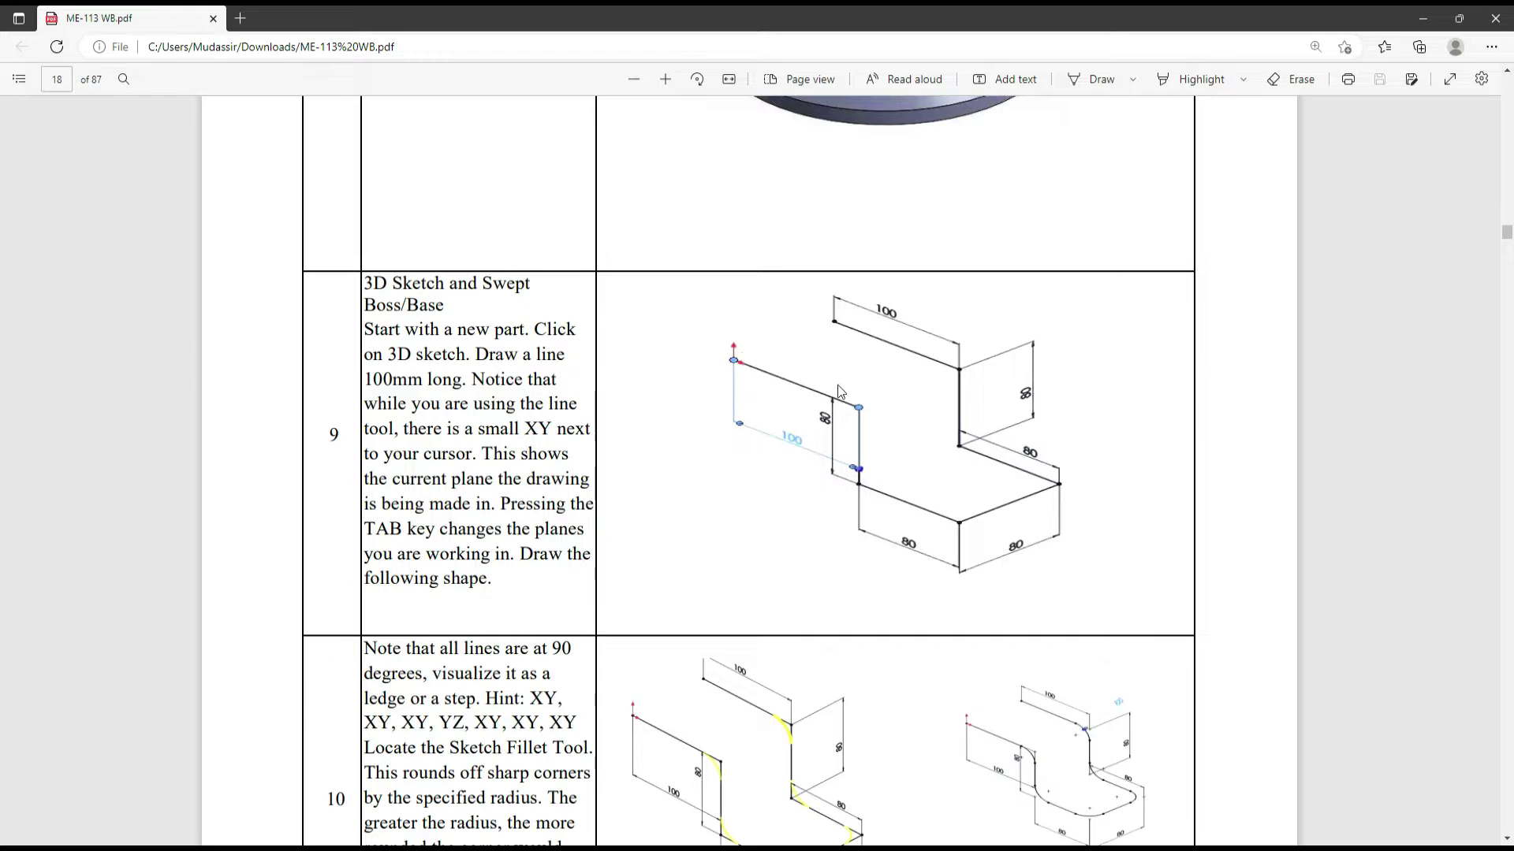
key("alt+Tab")
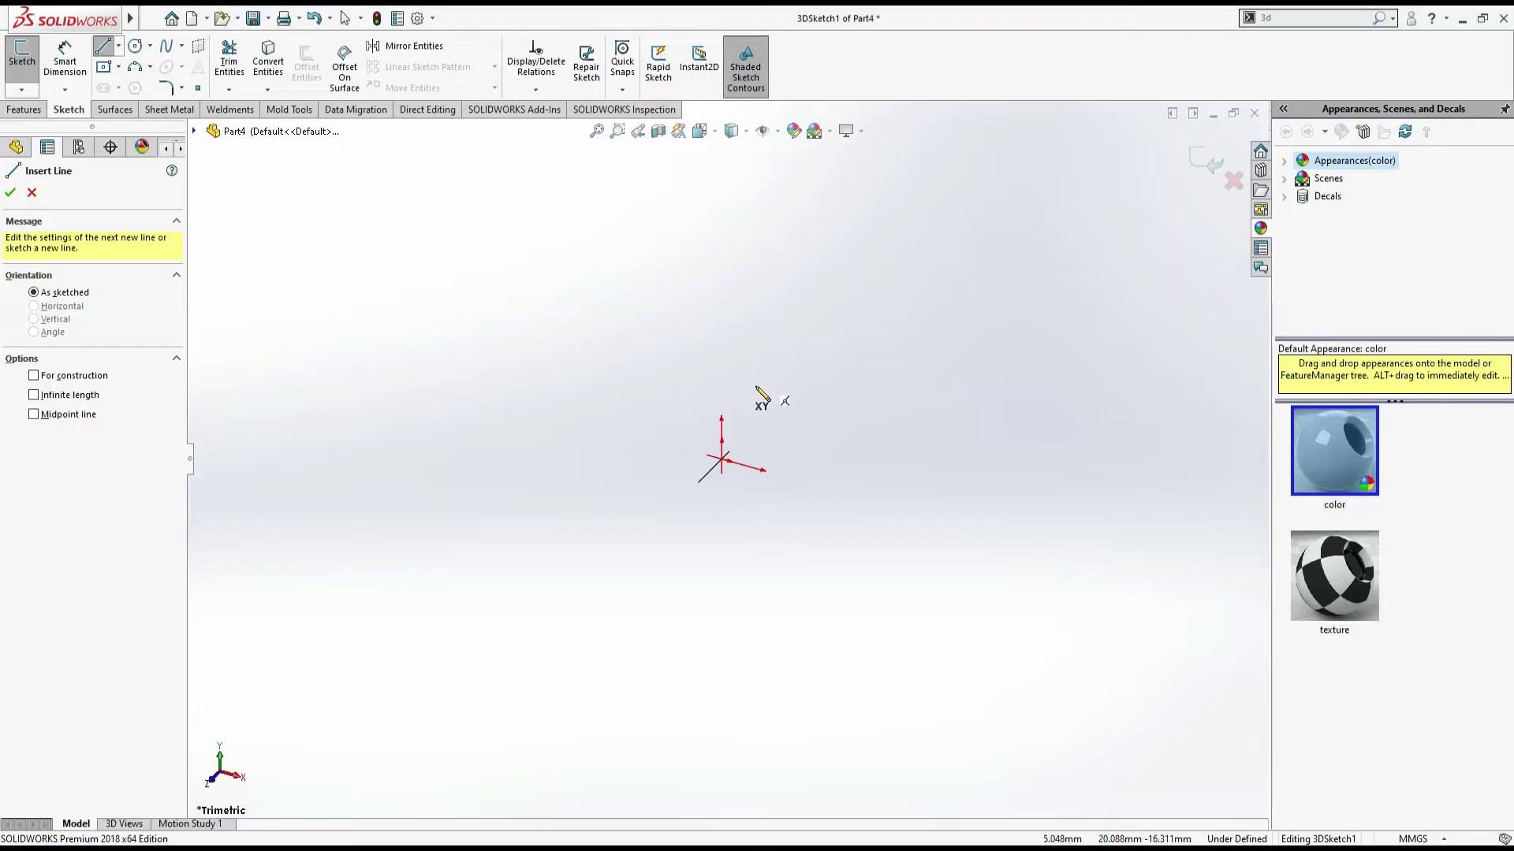
Step: Draw the first three connected 3D lines out from the origin, including a vertical one
left_click(723, 465)
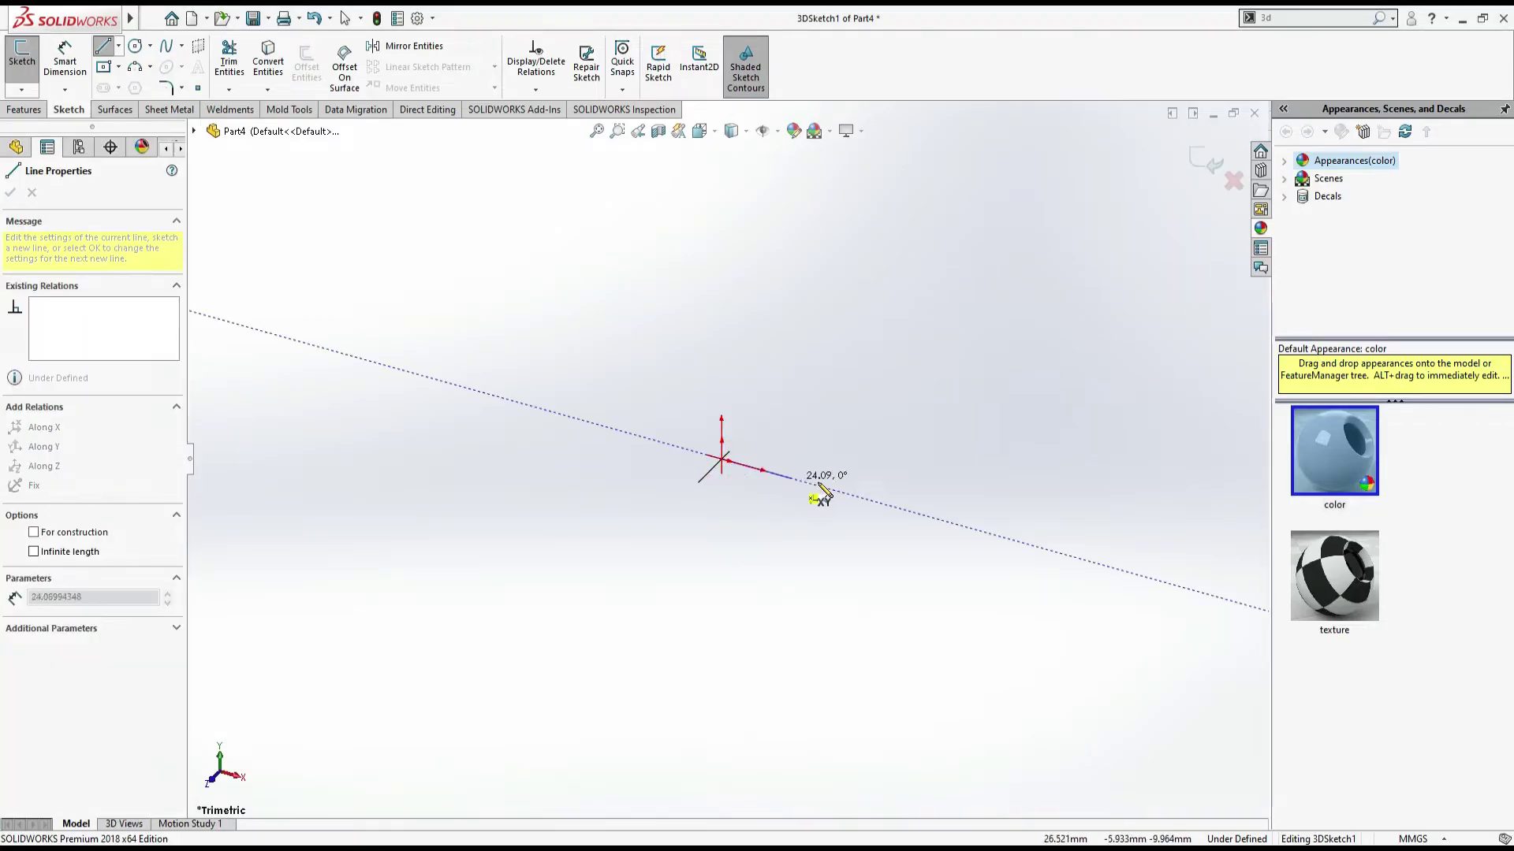
left_click(859, 500)
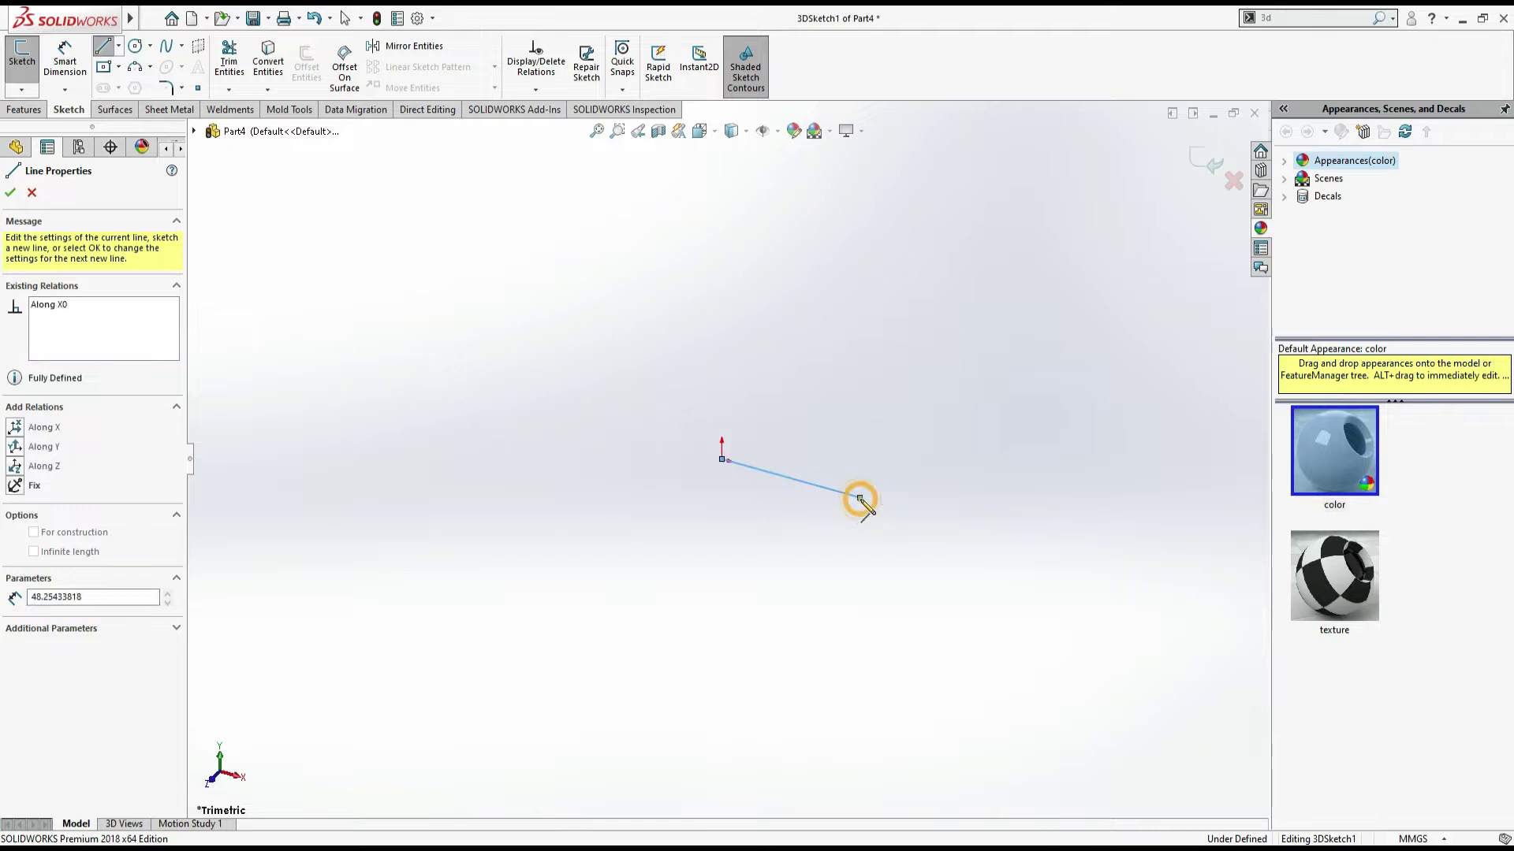
left_click(860, 623)
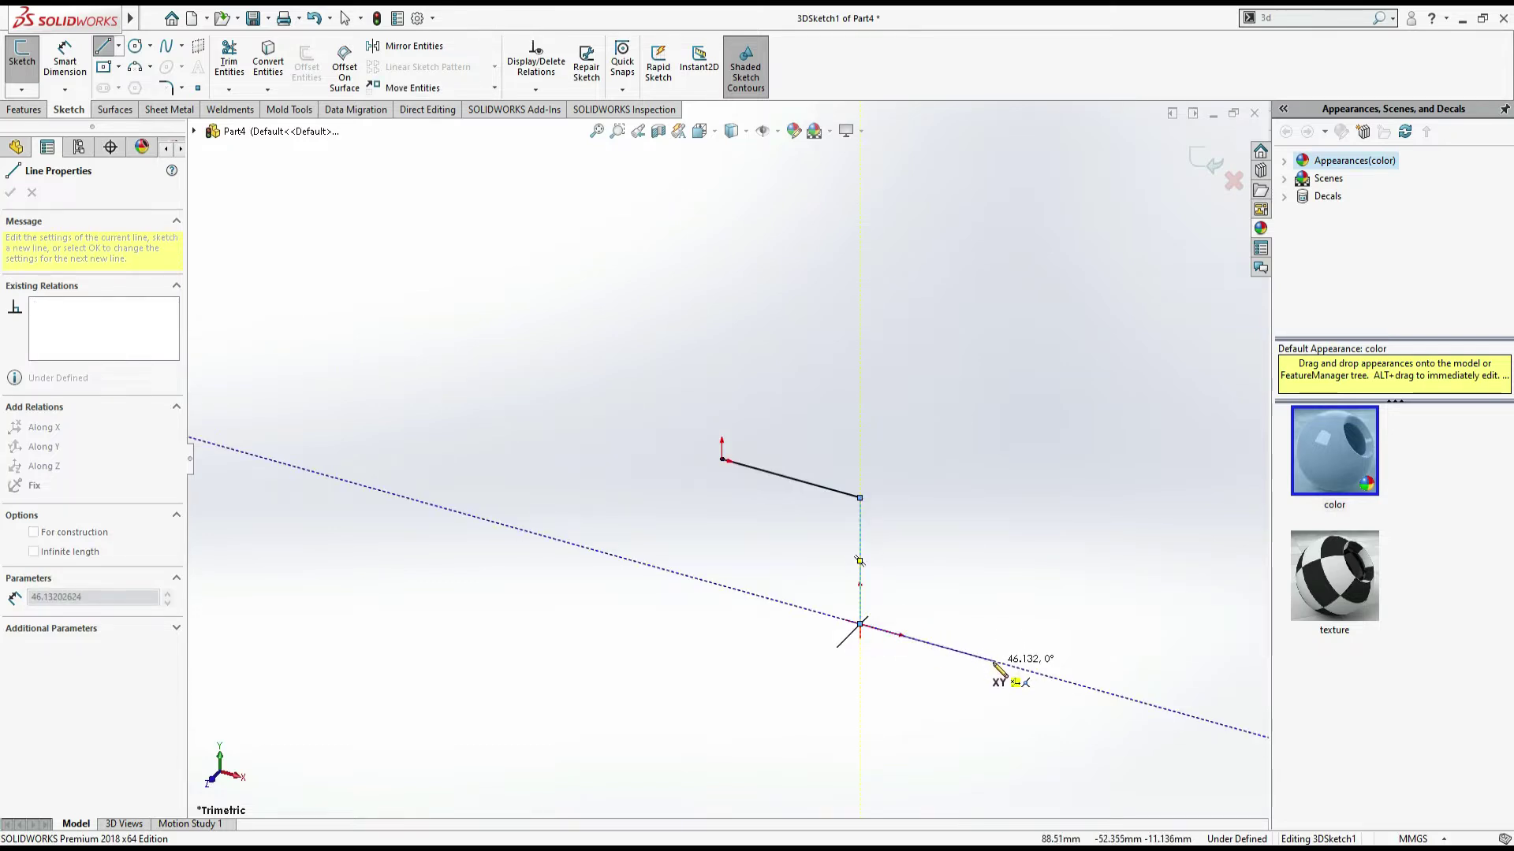
double_click(992, 661)
mouse_move(993, 664)
middle_mouse_down()
mouse_move(868, 676)
mouse_move(811, 749)
mouse_move(902, 757)
mouse_move(911, 714)
mouse_move(872, 683)
mouse_move(875, 696)
middle_mouse_up()
Step: Continue the path from the last endpoint with the remaining vertical and horizontal segments
key("l")
left_click(724, 702)
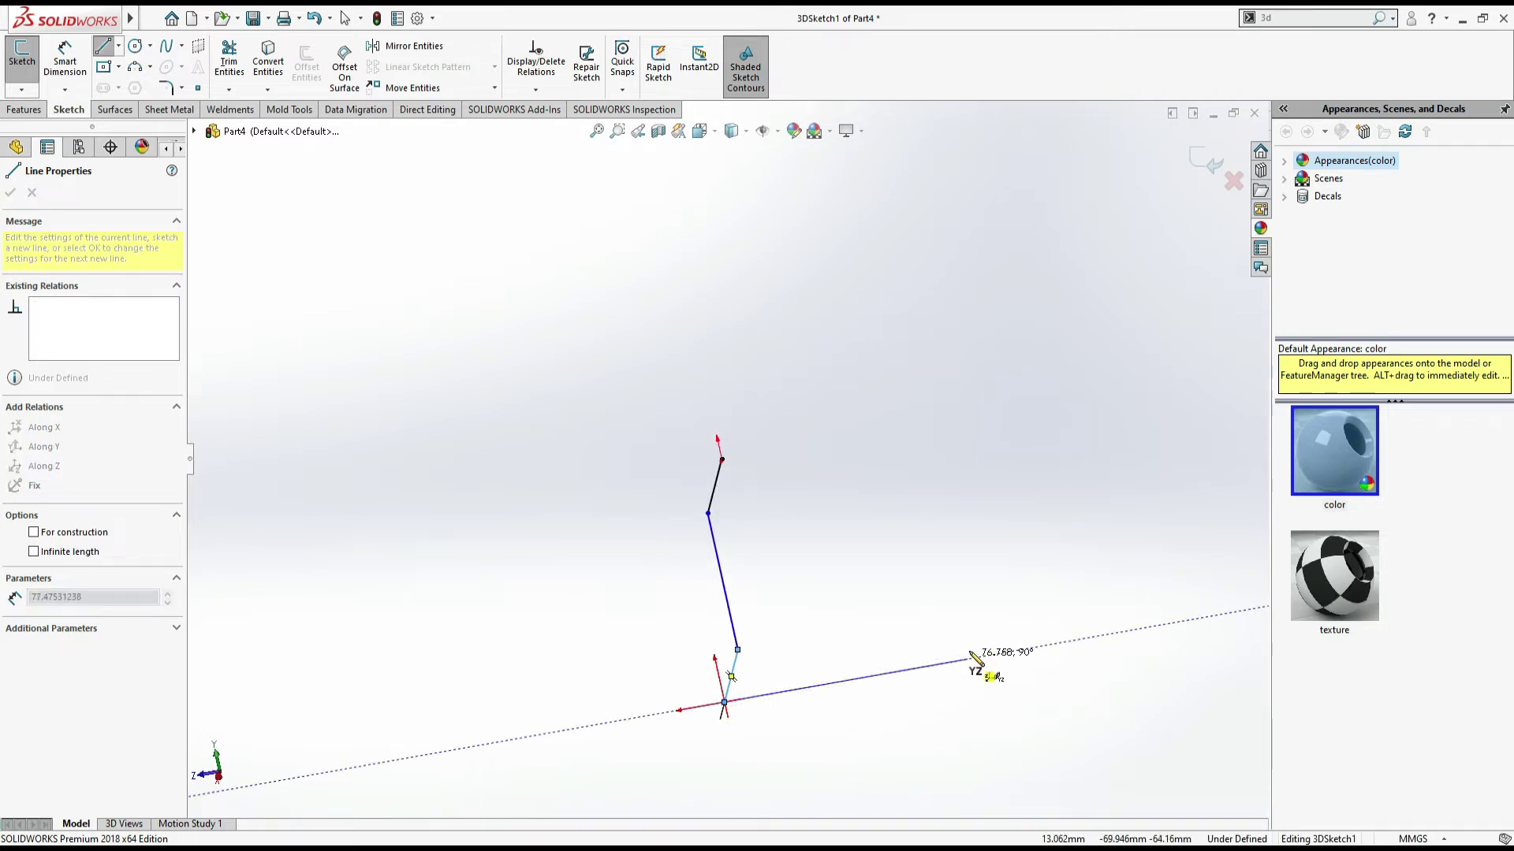
left_click(982, 659)
mouse_move(982, 658)
middle_mouse_down()
mouse_move(1135, 530)
mouse_move(1135, 640)
mouse_move(1166, 628)
middle_mouse_up()
left_click(1002, 540)
left_click(881, 530)
mouse_move(997, 601)
middle_mouse_down()
mouse_move(820, 676)
mouse_move(844, 797)
mouse_move(946, 750)
middle_mouse_up()
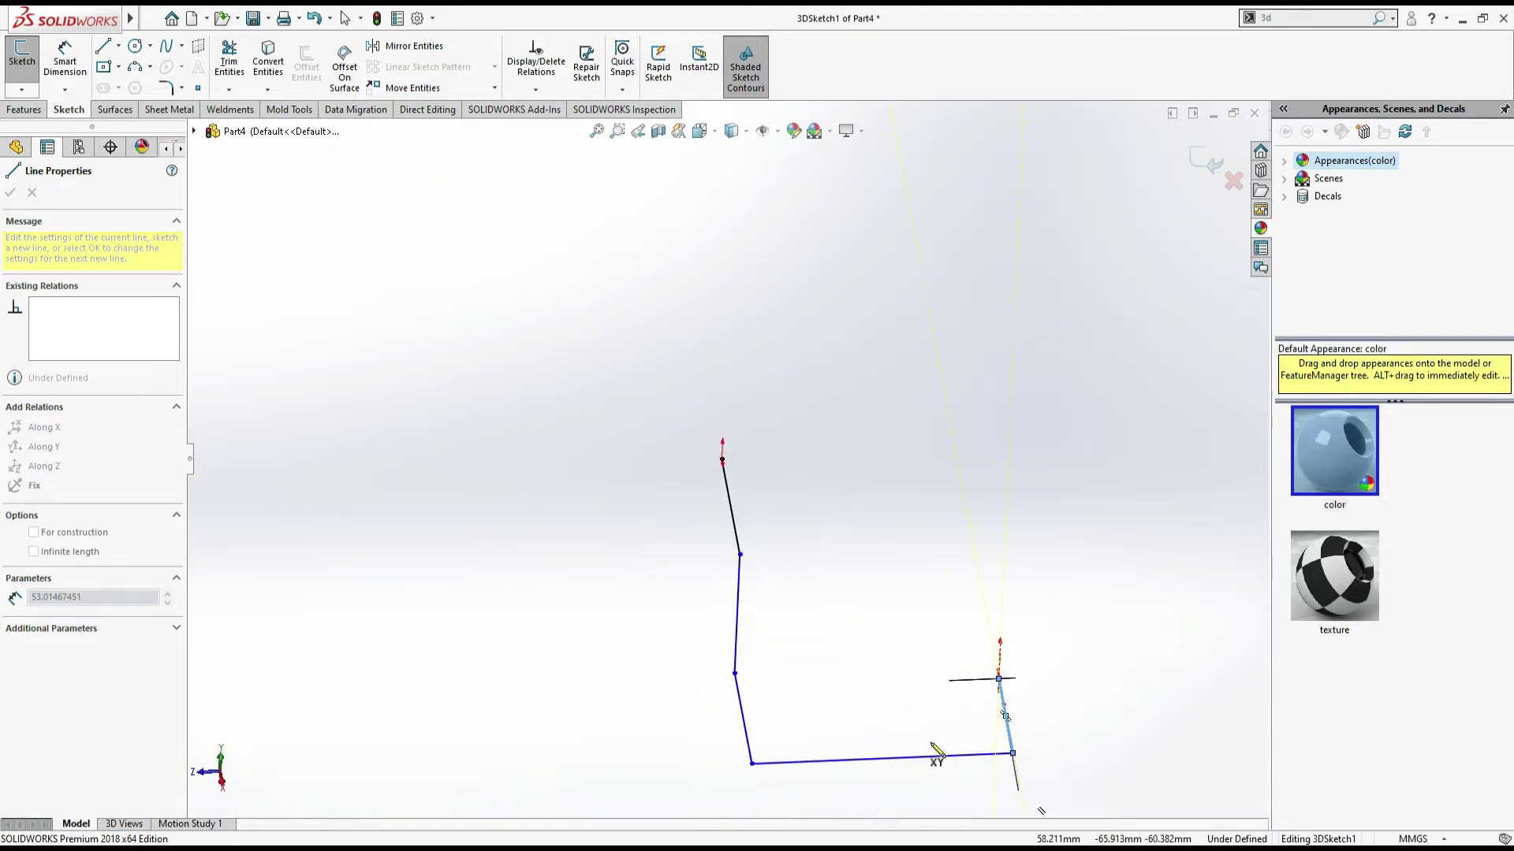
left_click(1004, 551)
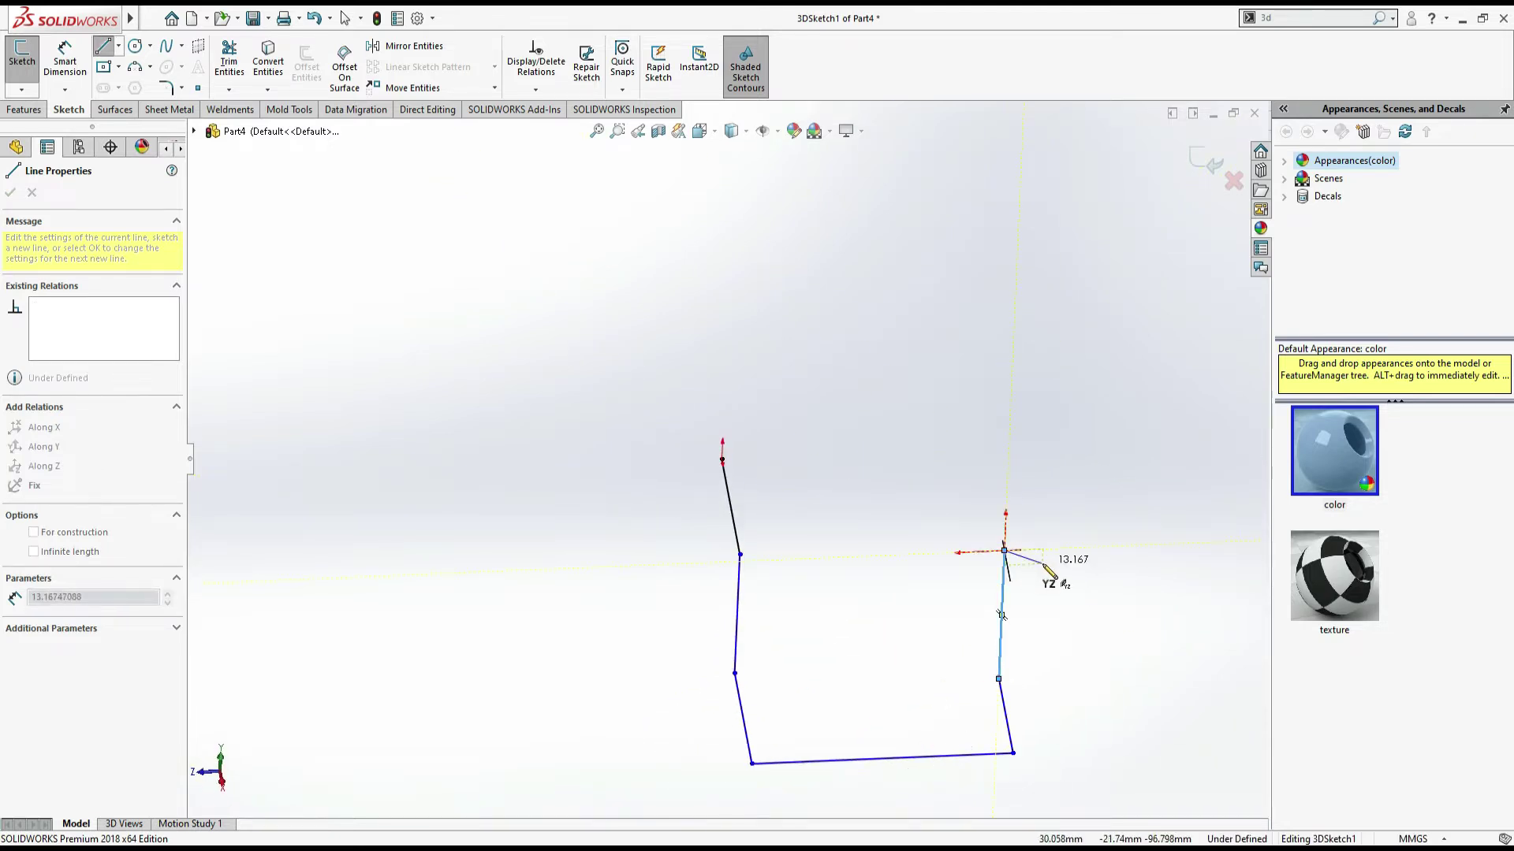
mouse_move(1013, 548)
middle_mouse_down()
mouse_move(787, 527)
mouse_move(797, 618)
mouse_move(872, 625)
middle_mouse_up()
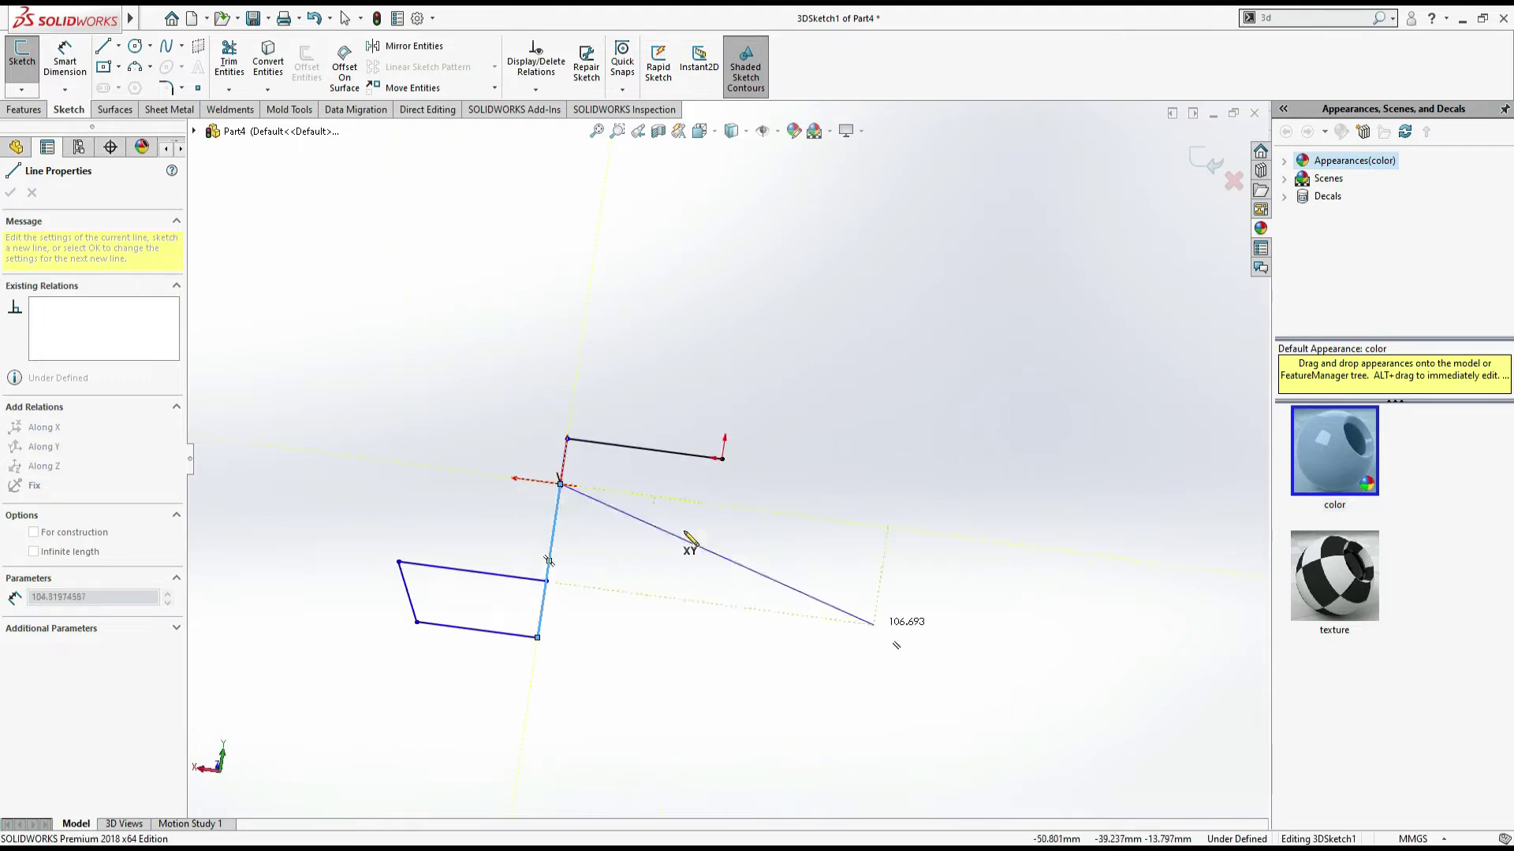
left_click(727, 506)
Step: In isometric view, dimension the first path line to 100 mm and the vertical line to 80 mm
key("Escape")
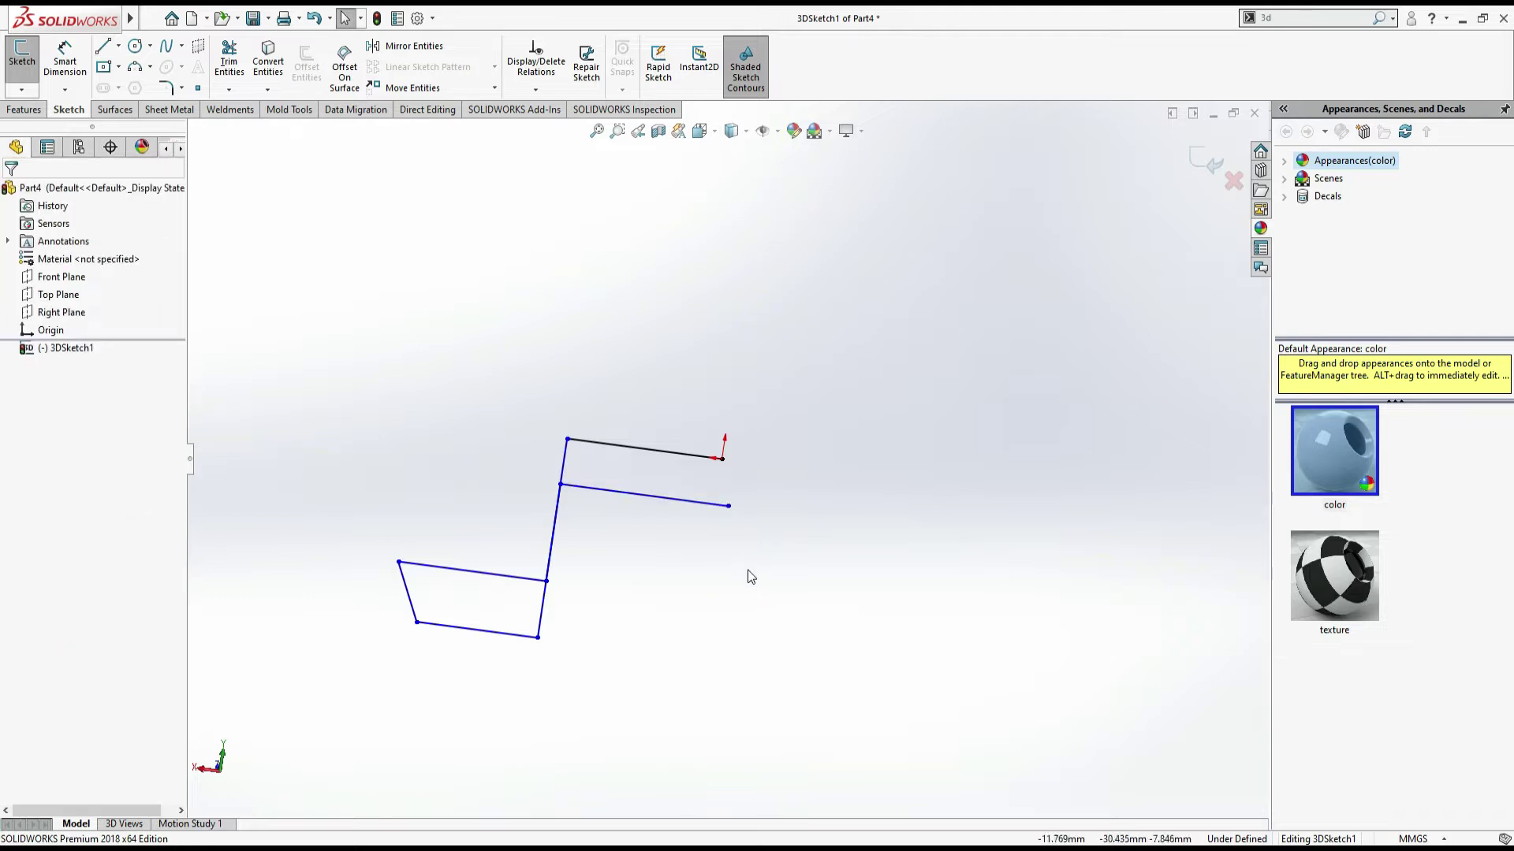
mouse_move(751, 578)
middle_mouse_down()
mouse_move(808, 561)
mouse_move(885, 594)
mouse_move(957, 642)
mouse_move(1017, 717)
middle_mouse_up()
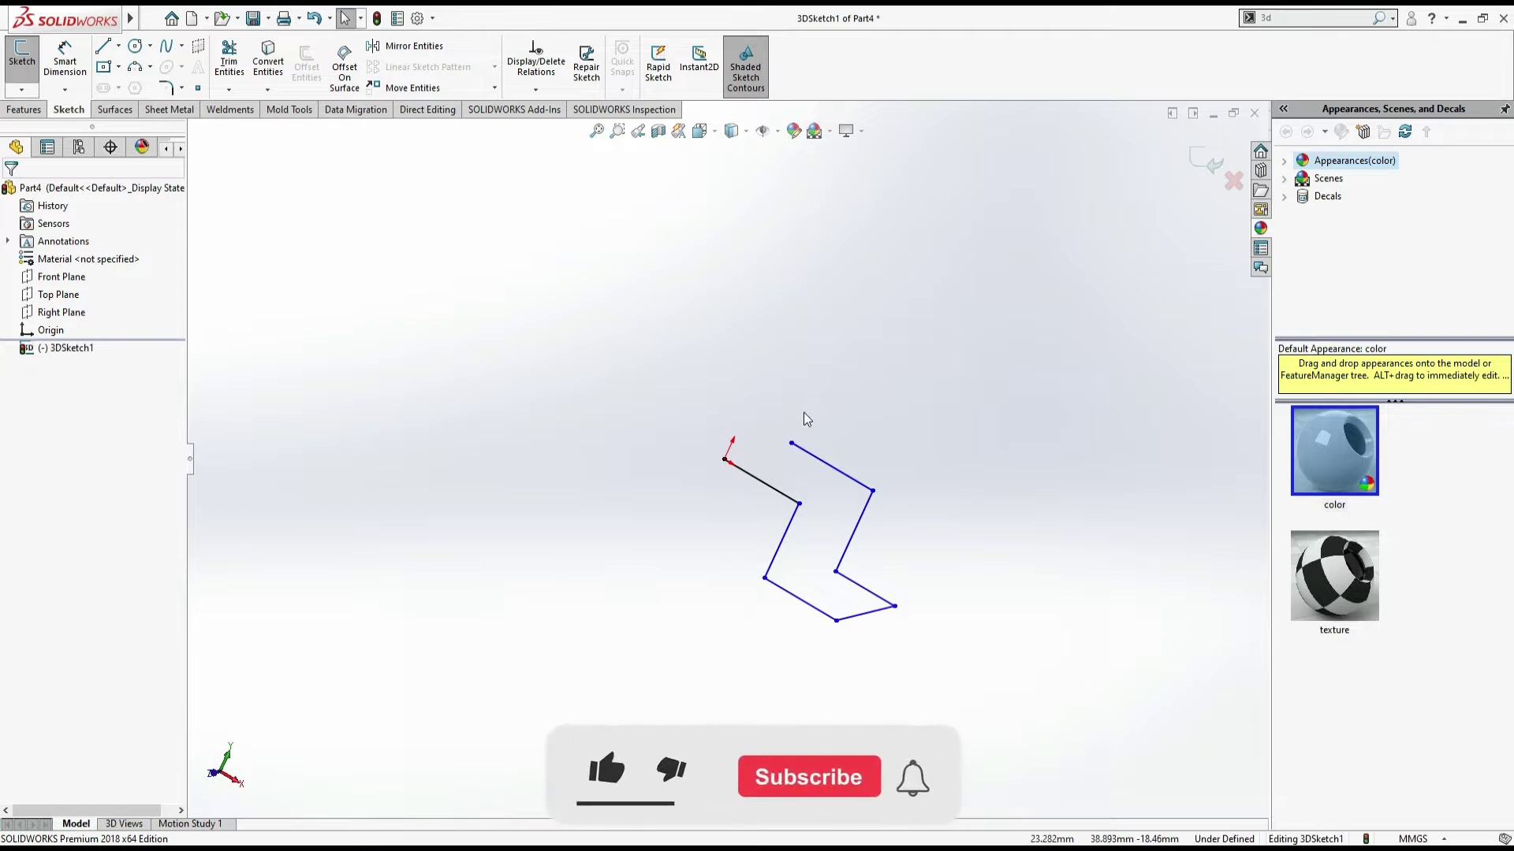
key("ctrl+7")
key("f")
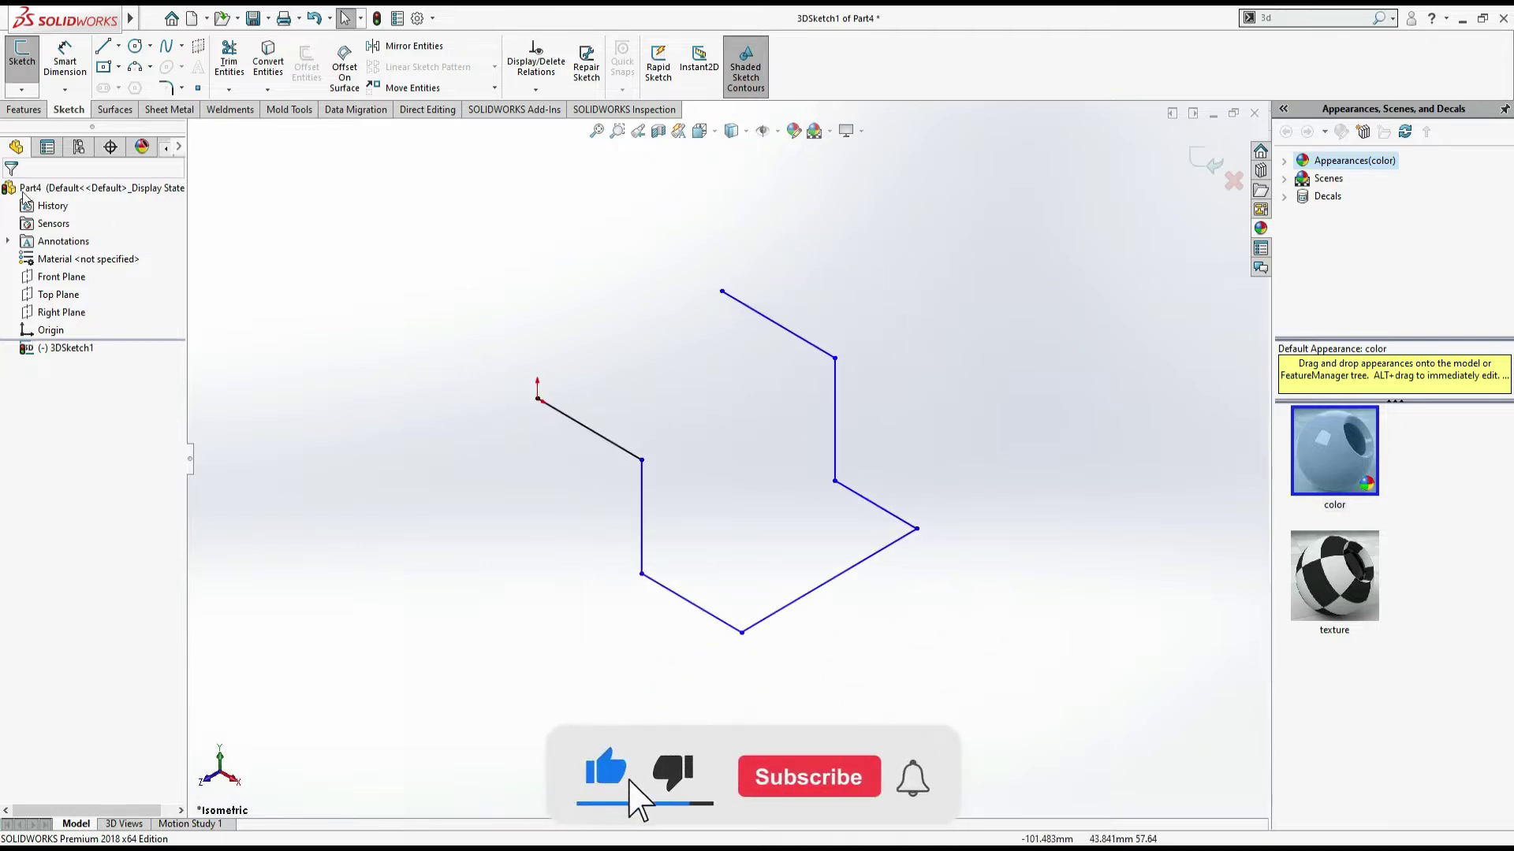
left_click(76, 62)
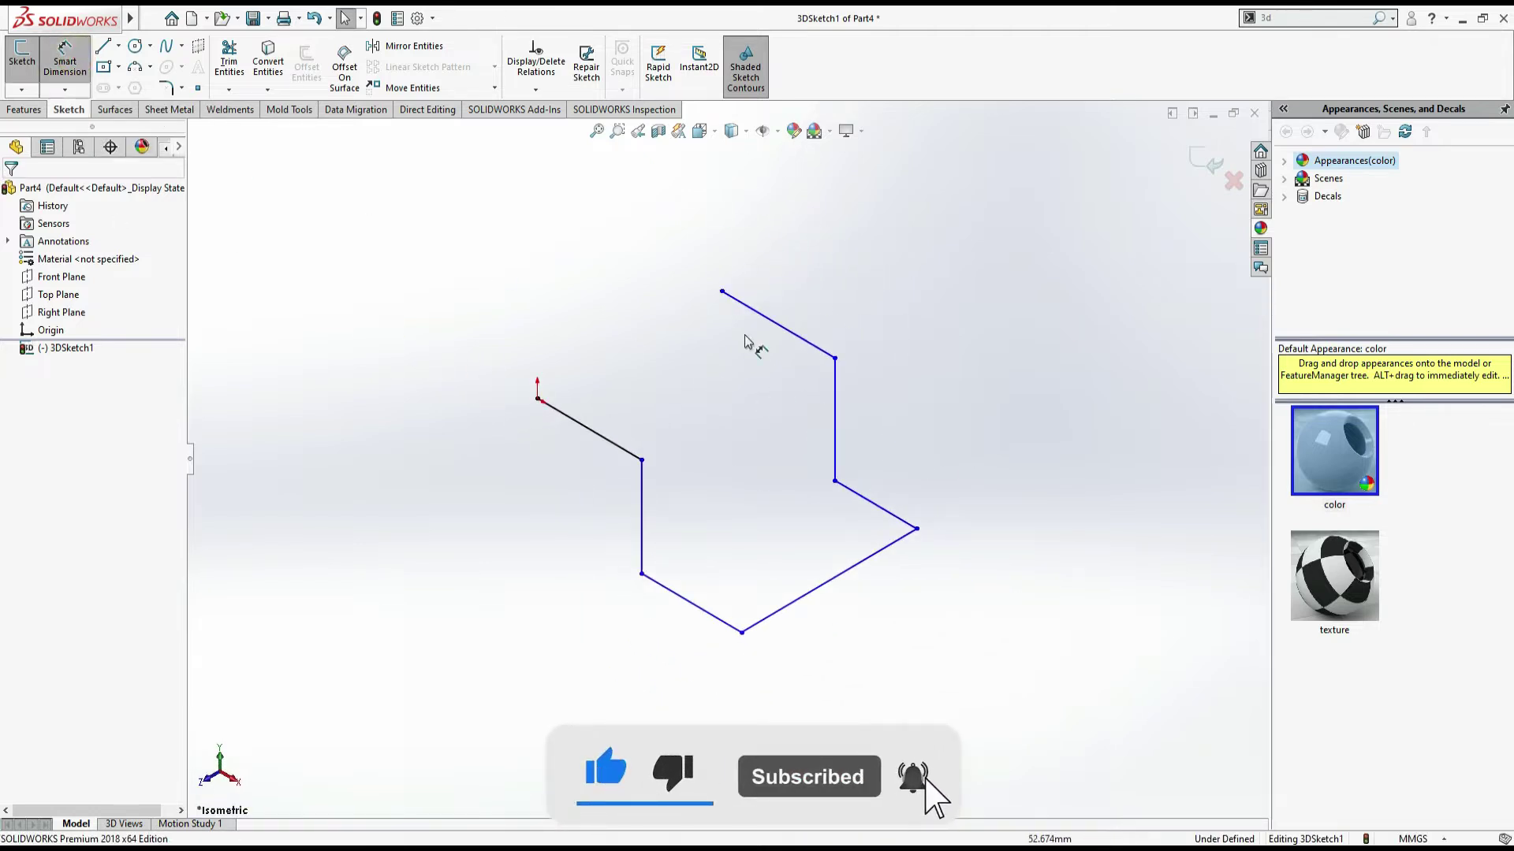
left_click(596, 439)
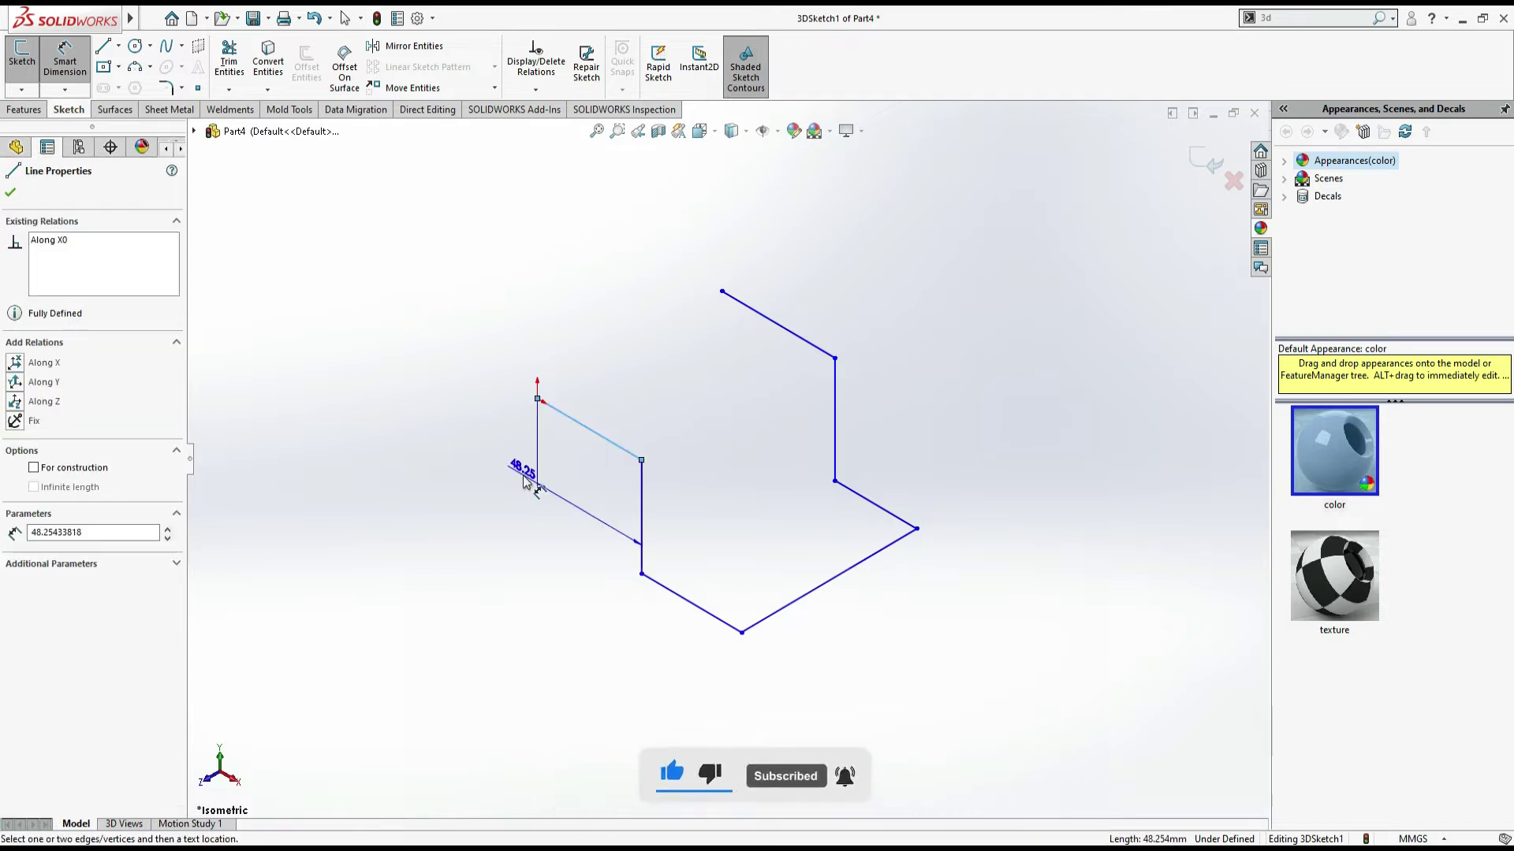
left_click(524, 475)
type("100")
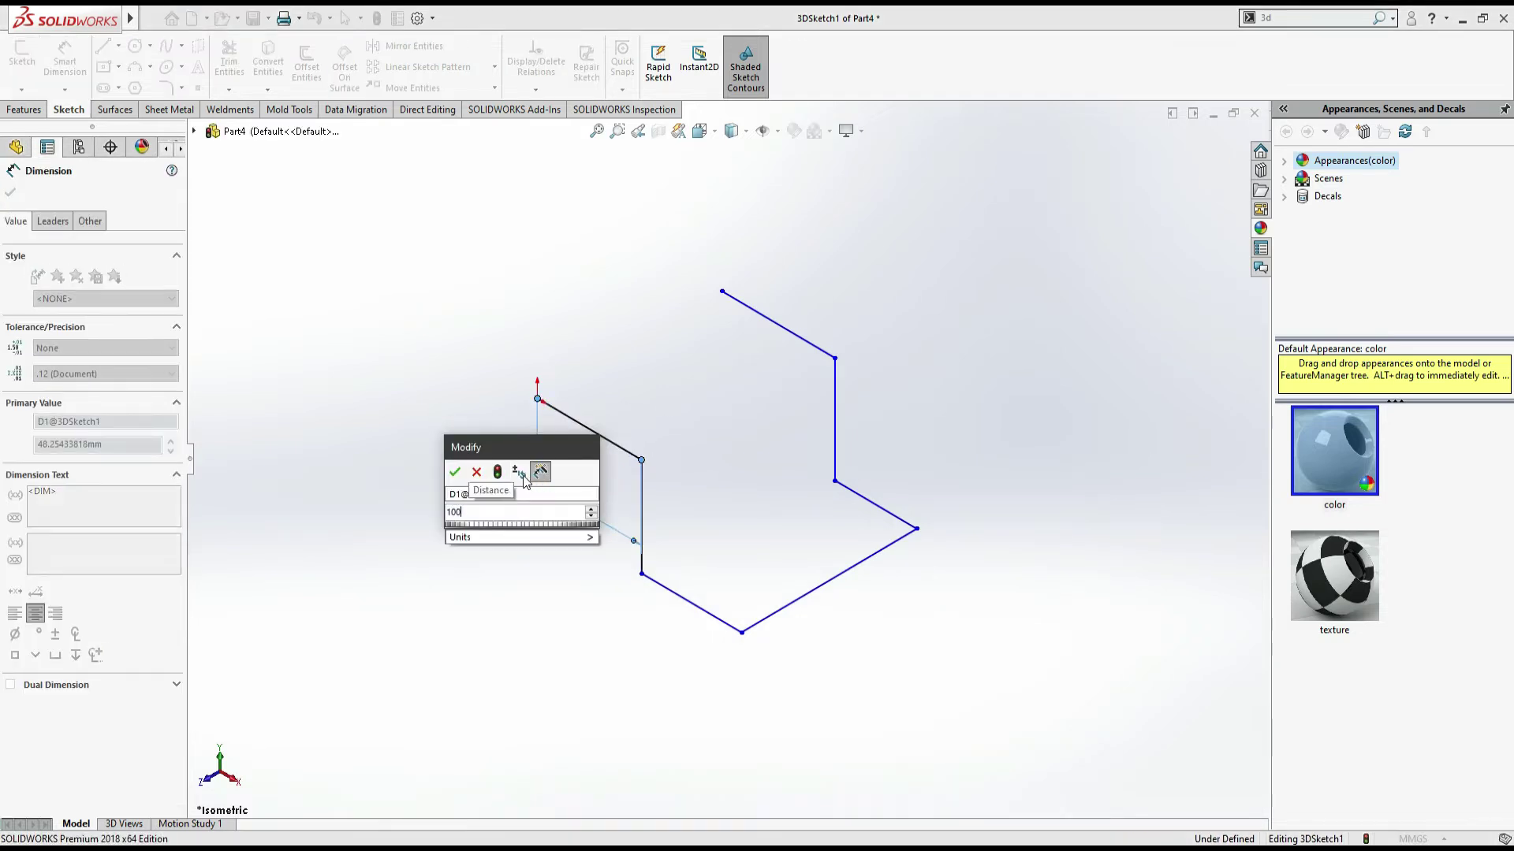
key("Return")
left_click(641, 513)
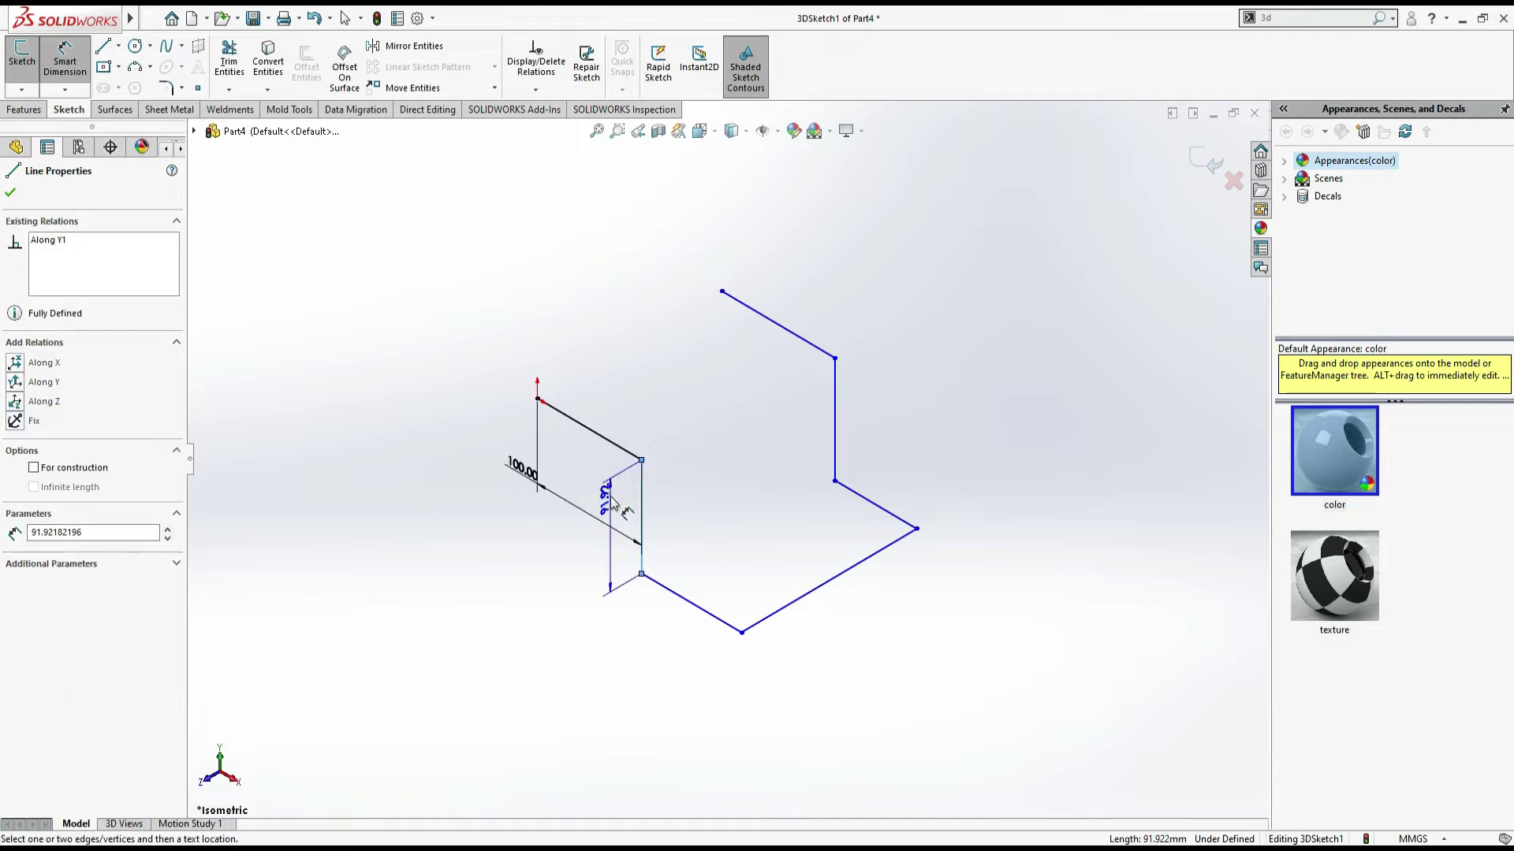
left_click(610, 495)
type("80")
key("Return")
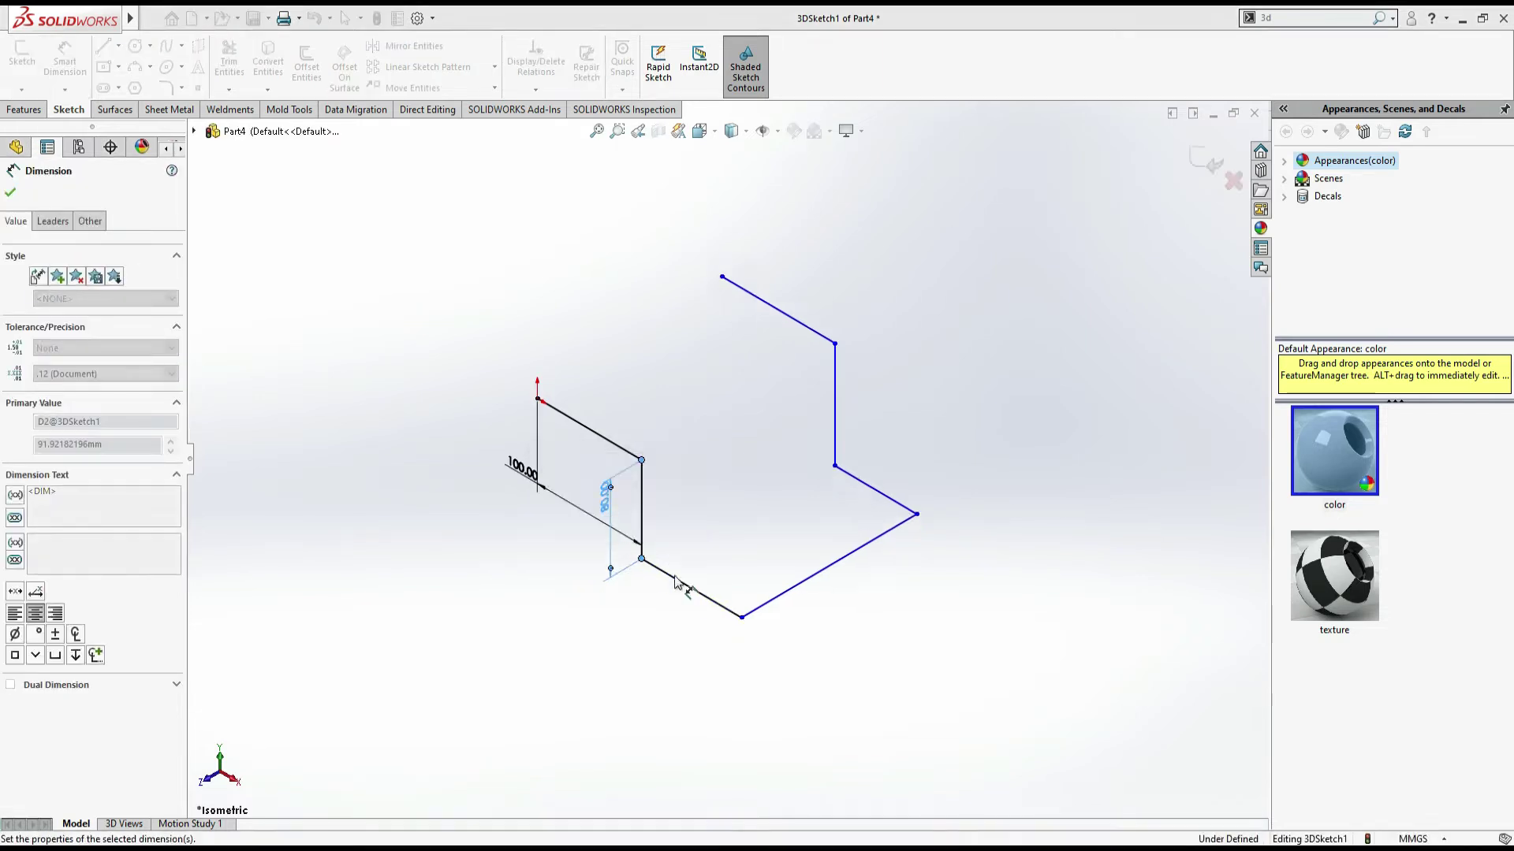
Step: Dimension the lower, lower-right, middle and middle vertical lines, setting 80 mm lengths
left_click(685, 590)
left_click(672, 615)
type("80")
key("Return")
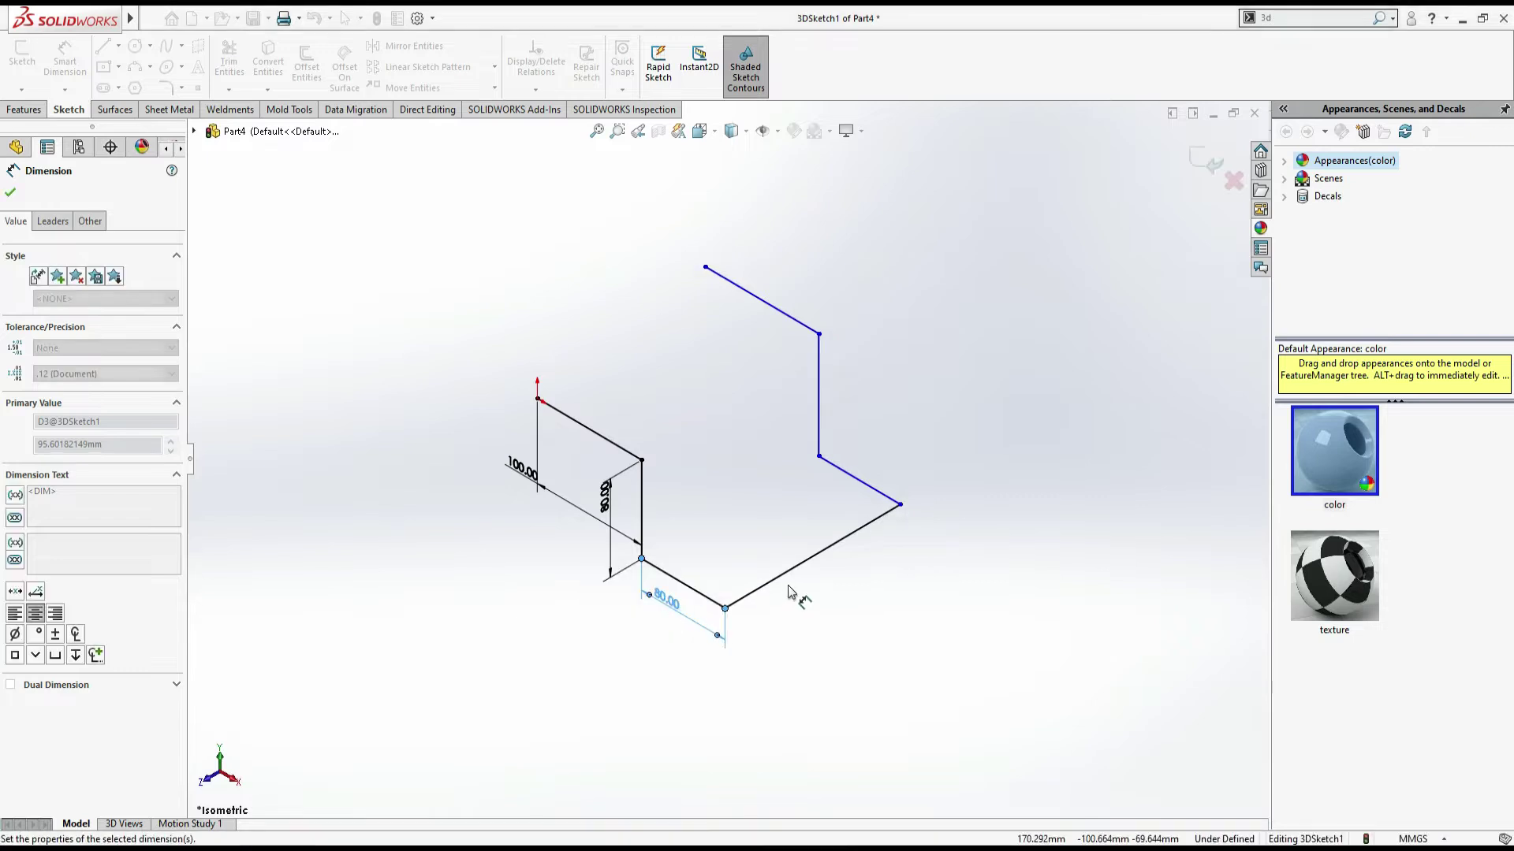
left_click(787, 573)
left_click(811, 603)
type("8")
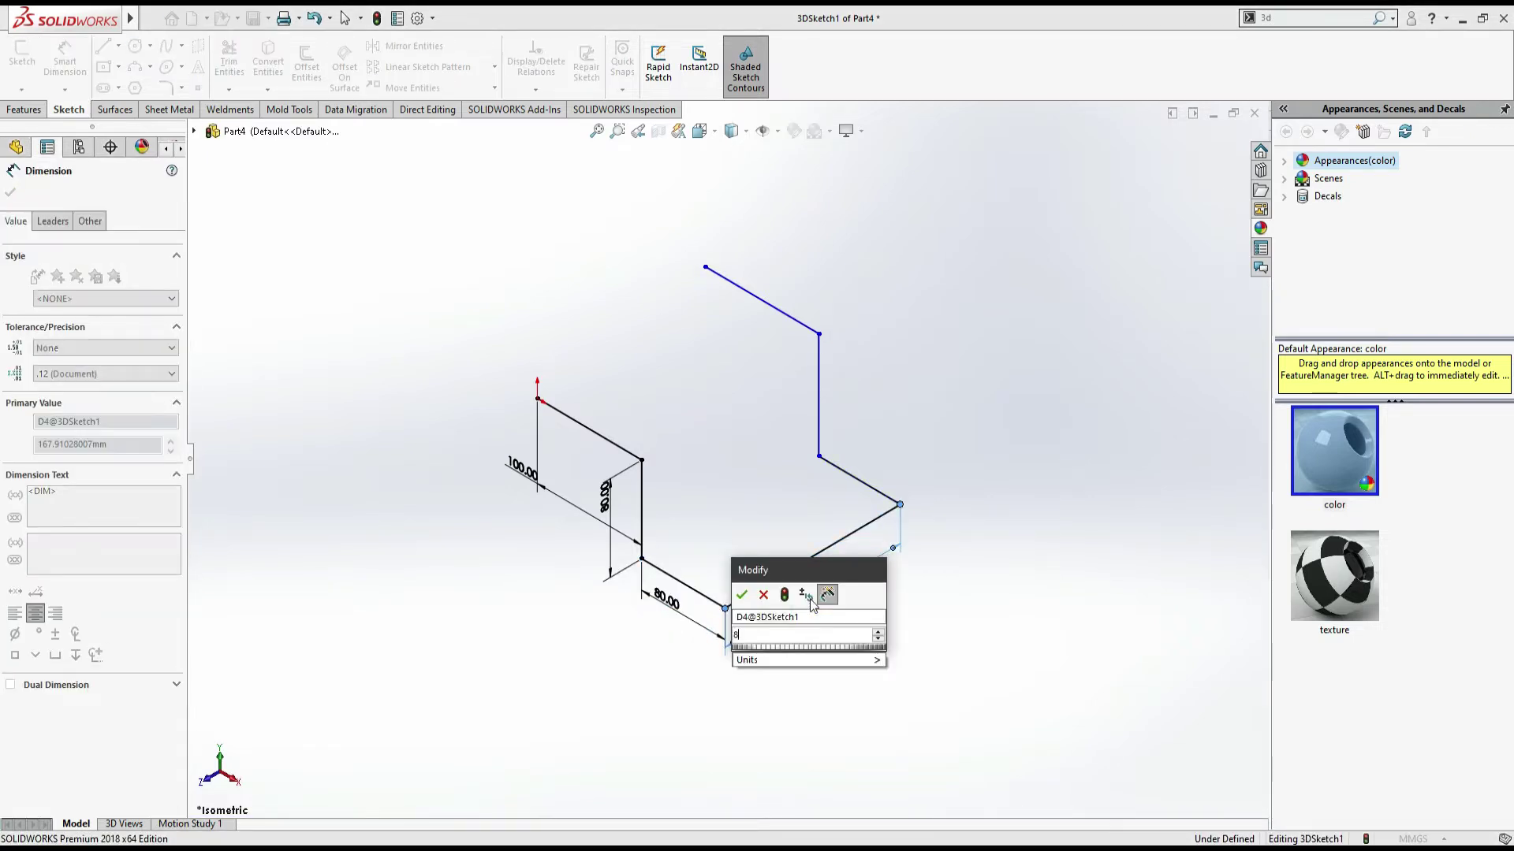
type("0")
key("Return")
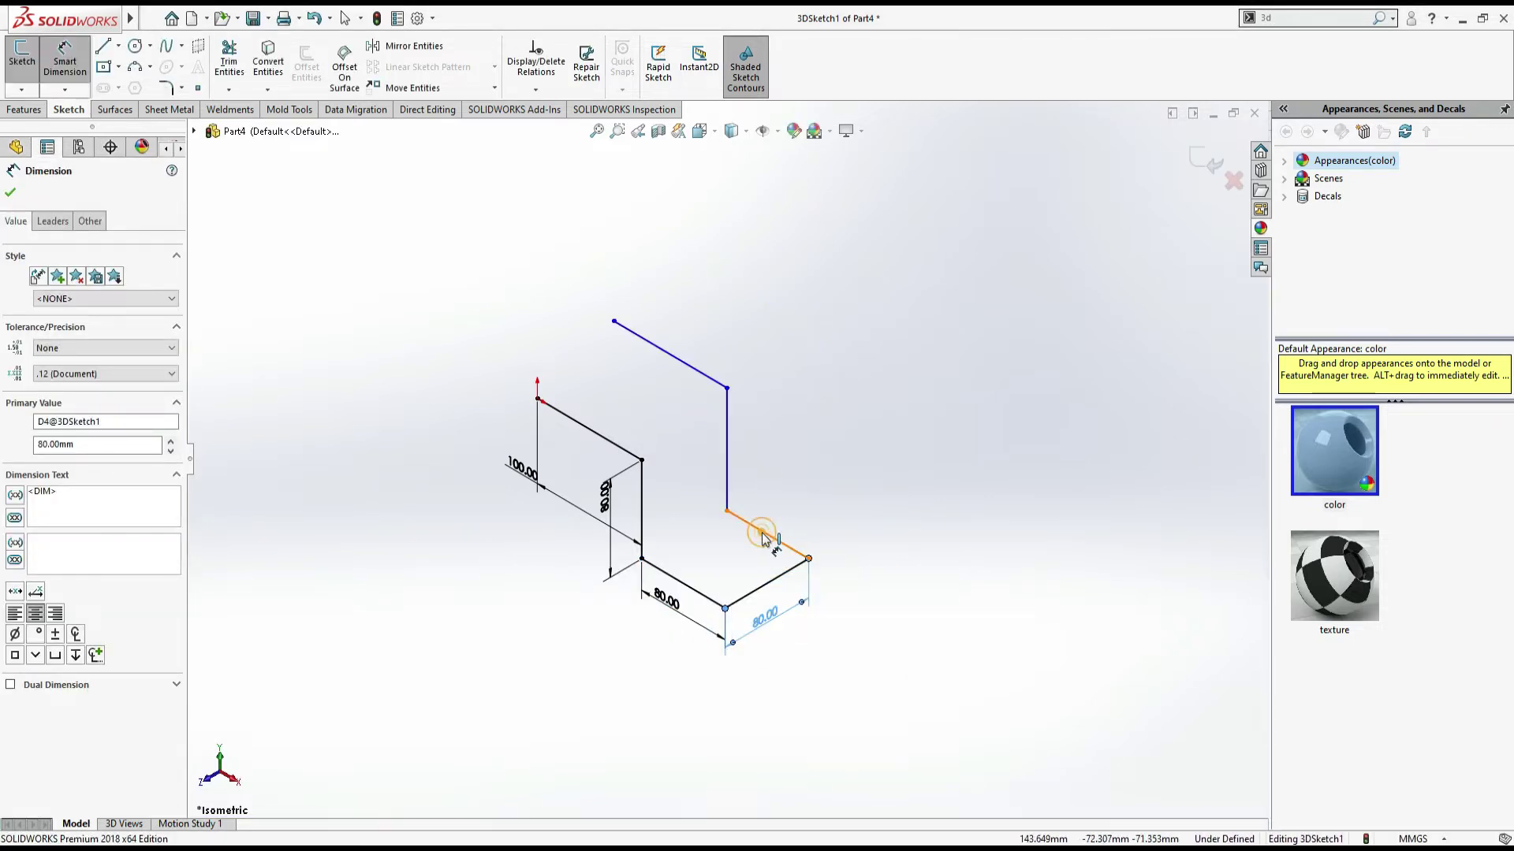
left_click(763, 539)
left_click(777, 519)
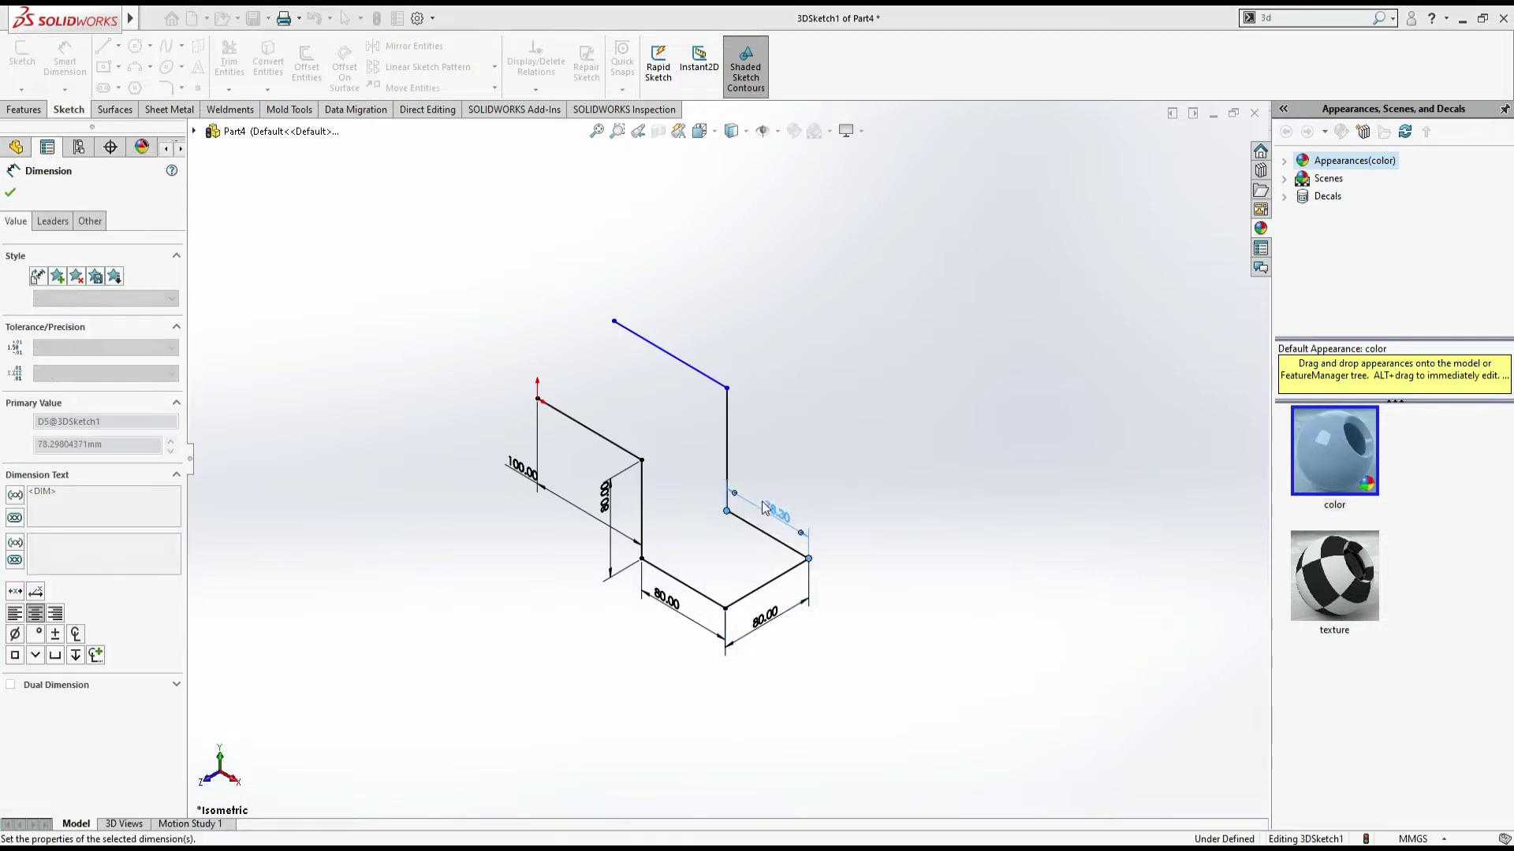
left_click(725, 462)
left_click(767, 465)
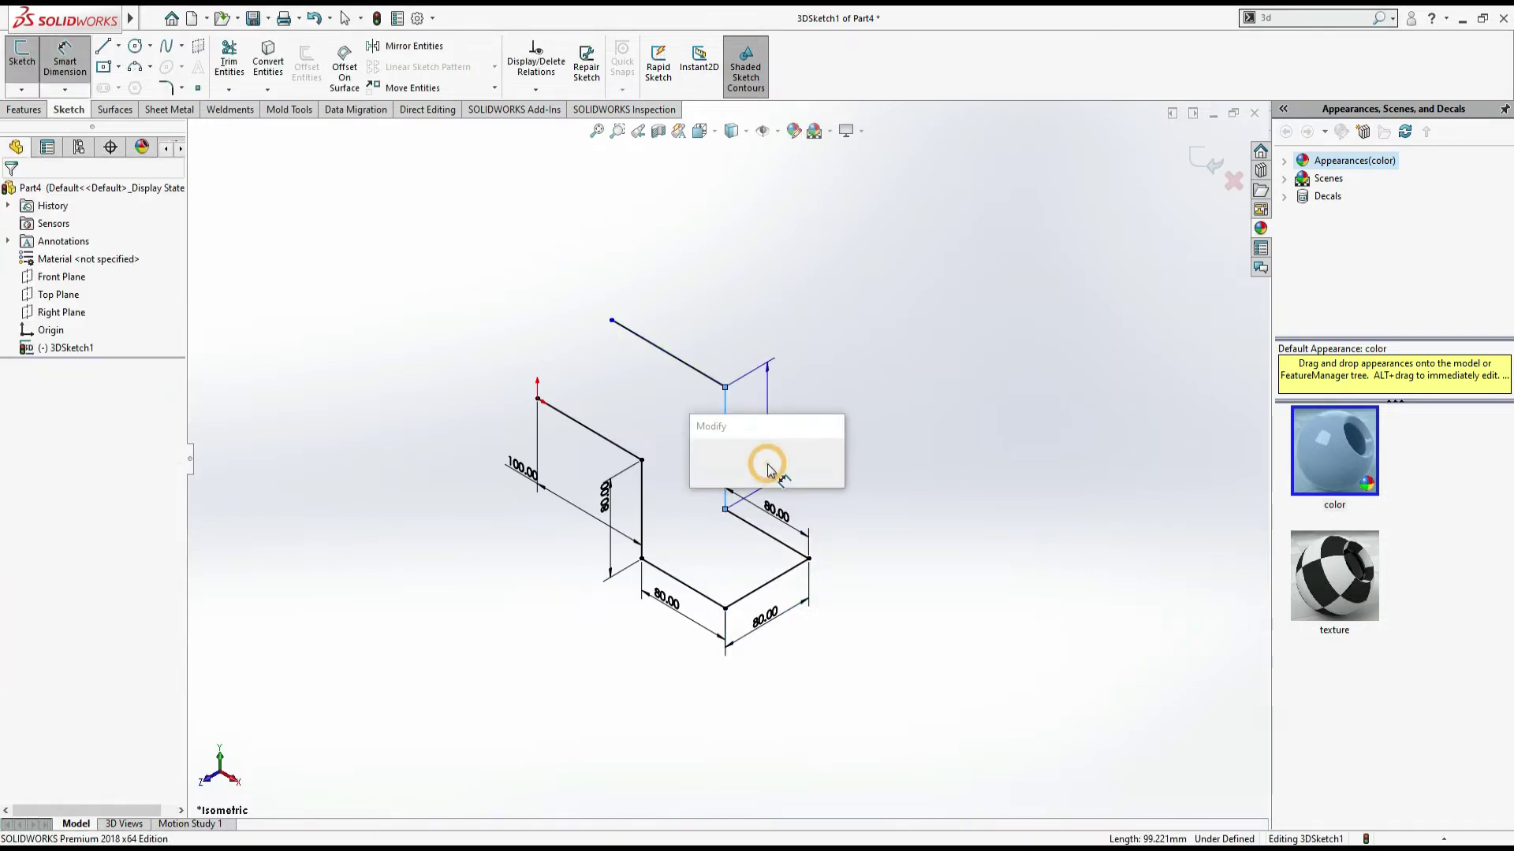
type("80")
key("Return")
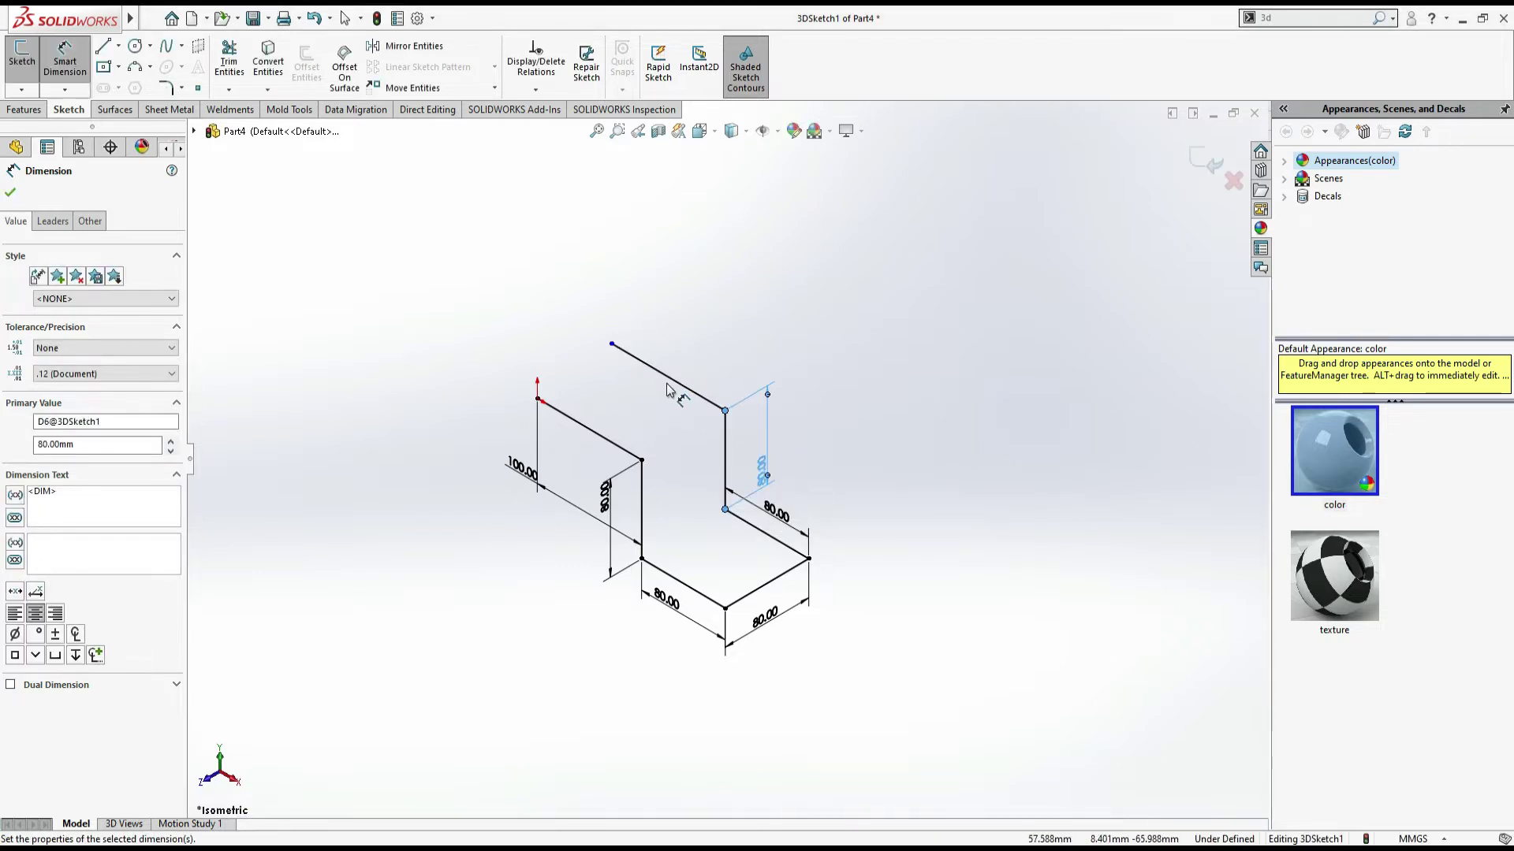
Step: Dimension the top line to 100 mm, exit the 3D sketch and select it in the tree
left_click(670, 382)
left_click(702, 367)
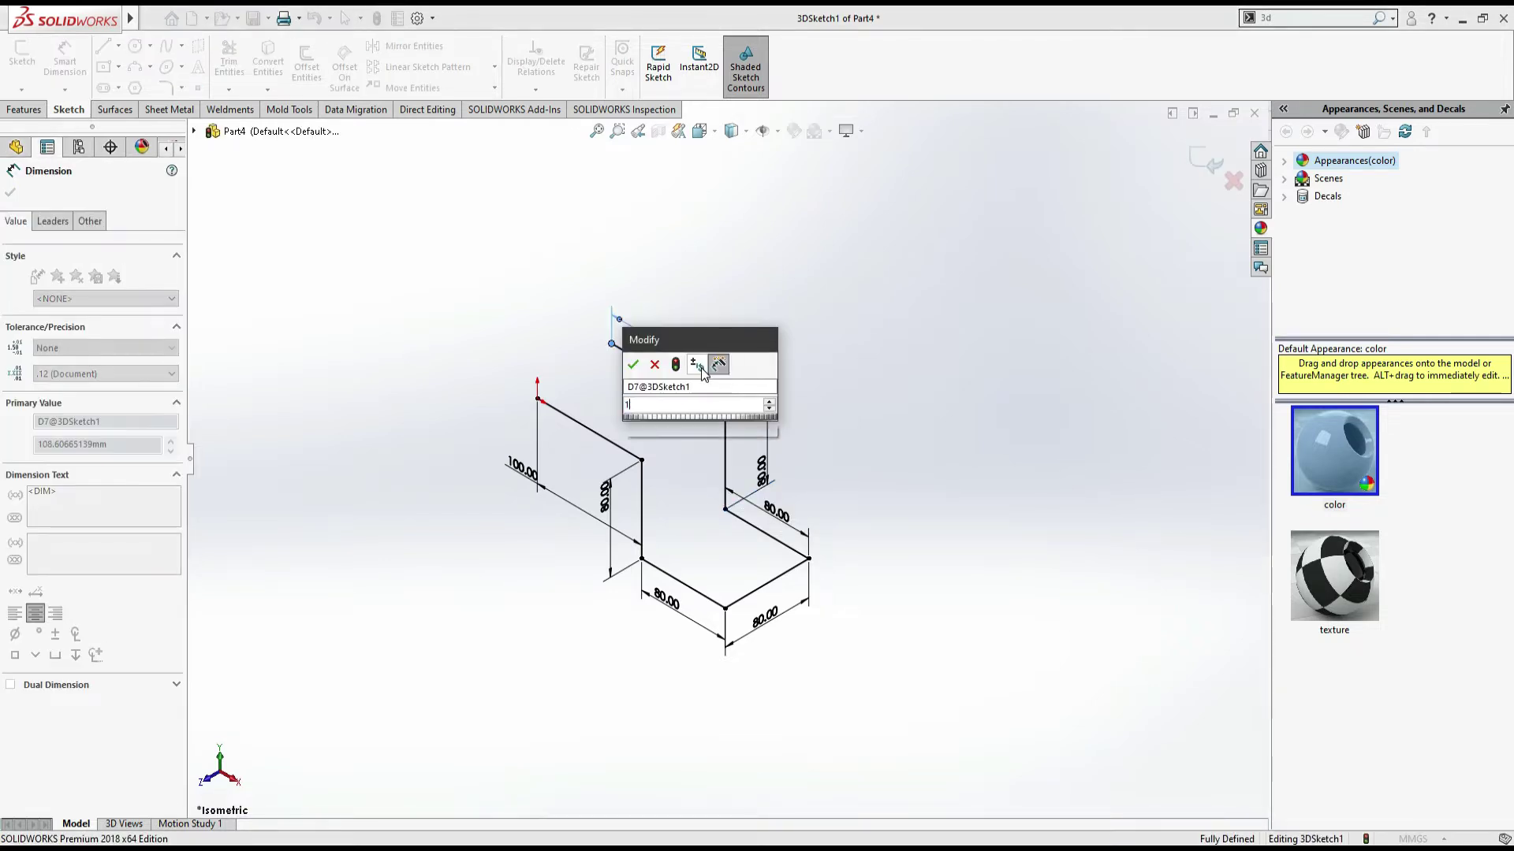
type("100")
key("Return")
key("Escape")
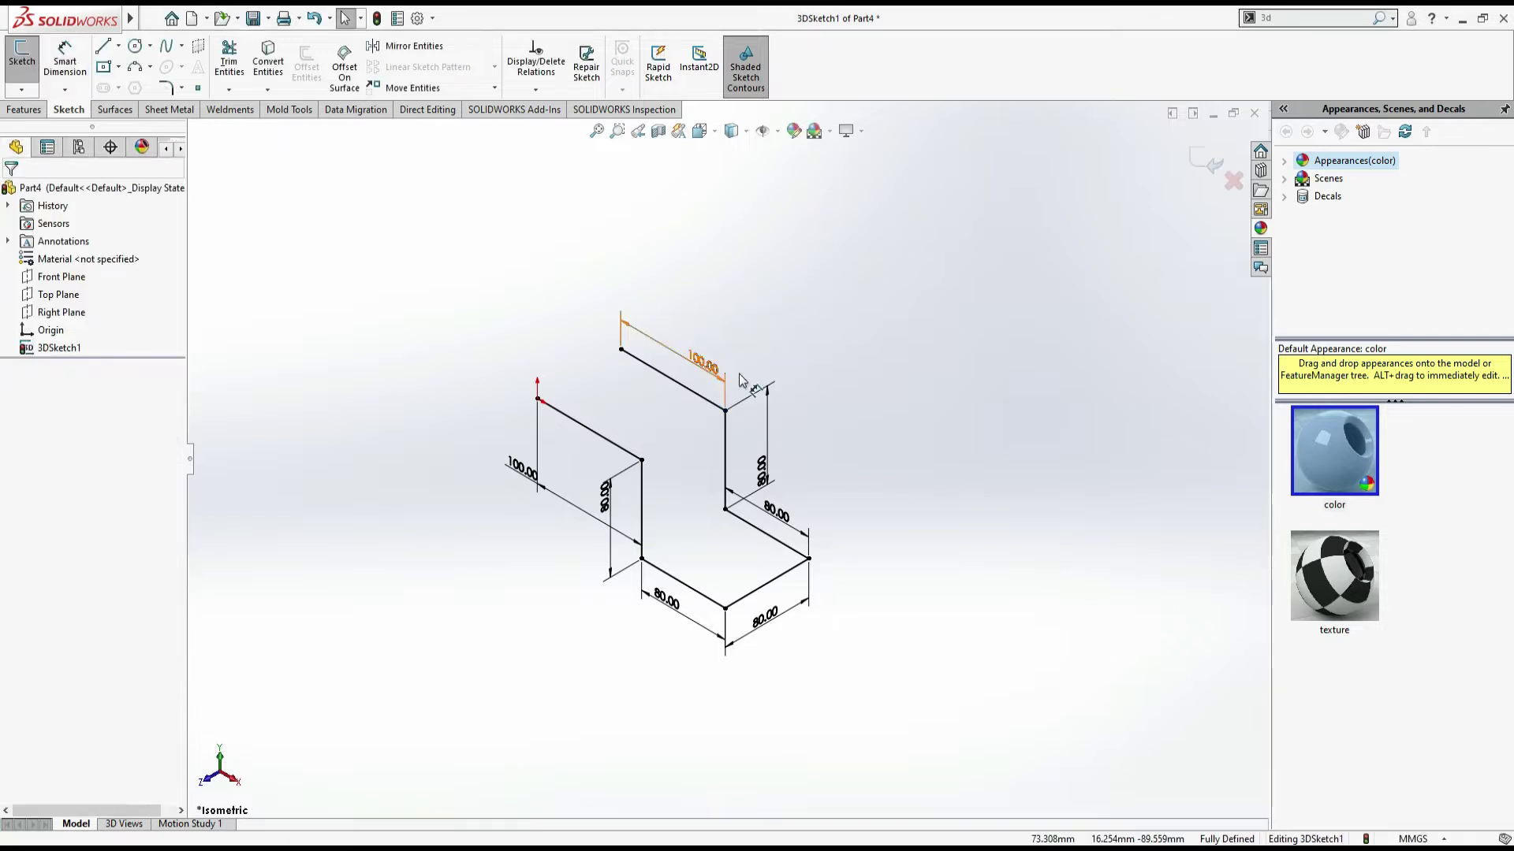
mouse_move(972, 404)
middle_mouse_down()
mouse_move(811, 581)
mouse_move(801, 713)
mouse_move(996, 541)
mouse_move(911, 438)
mouse_move(1014, 416)
mouse_move(1067, 439)
mouse_move(1013, 541)
mouse_move(1099, 571)
middle_mouse_up()
key("ctrl+7")
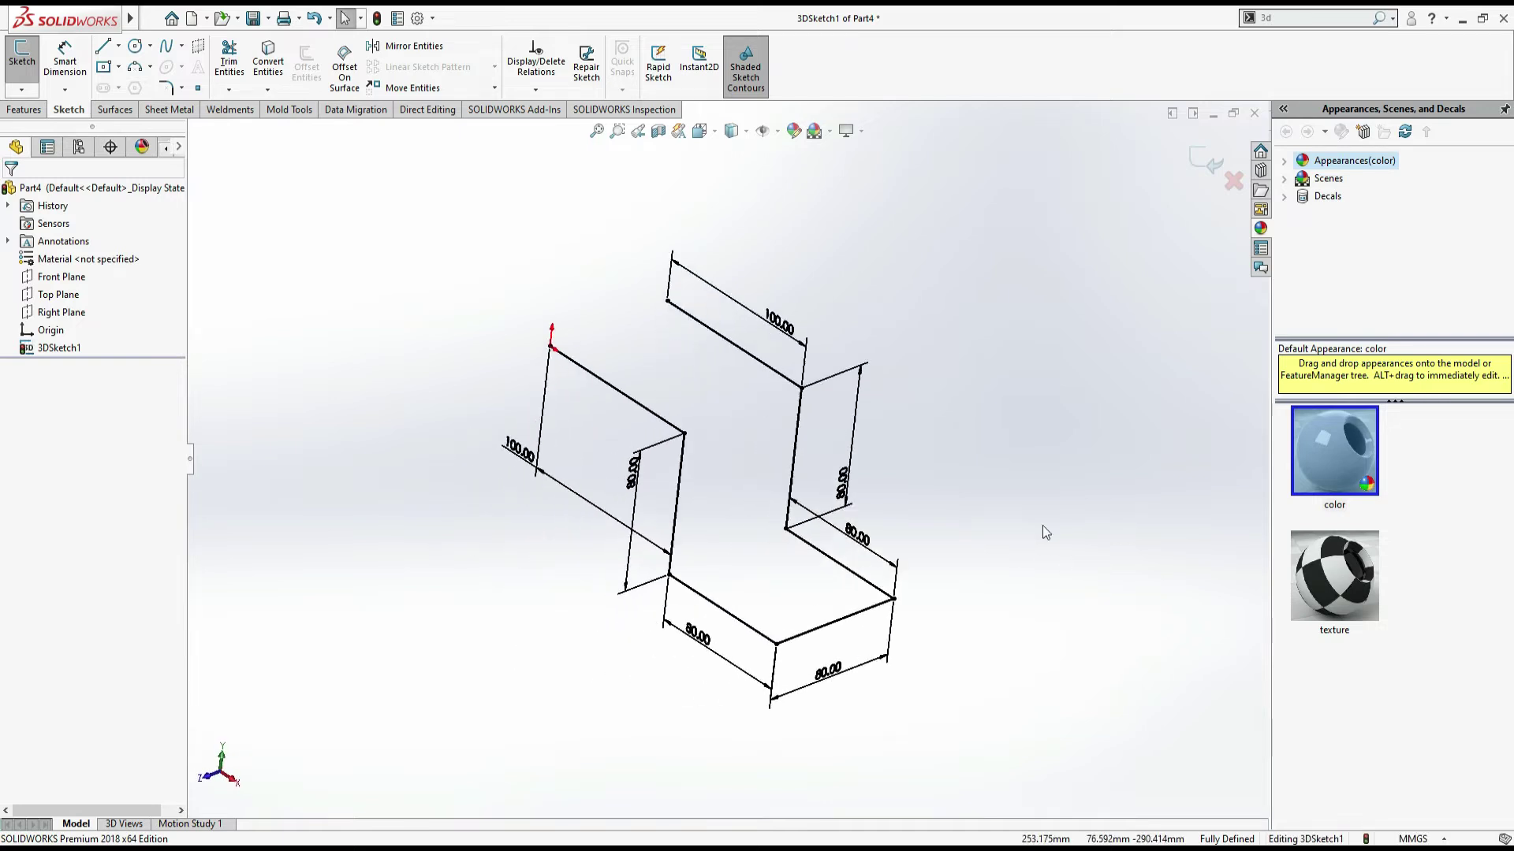
left_click(1198, 160)
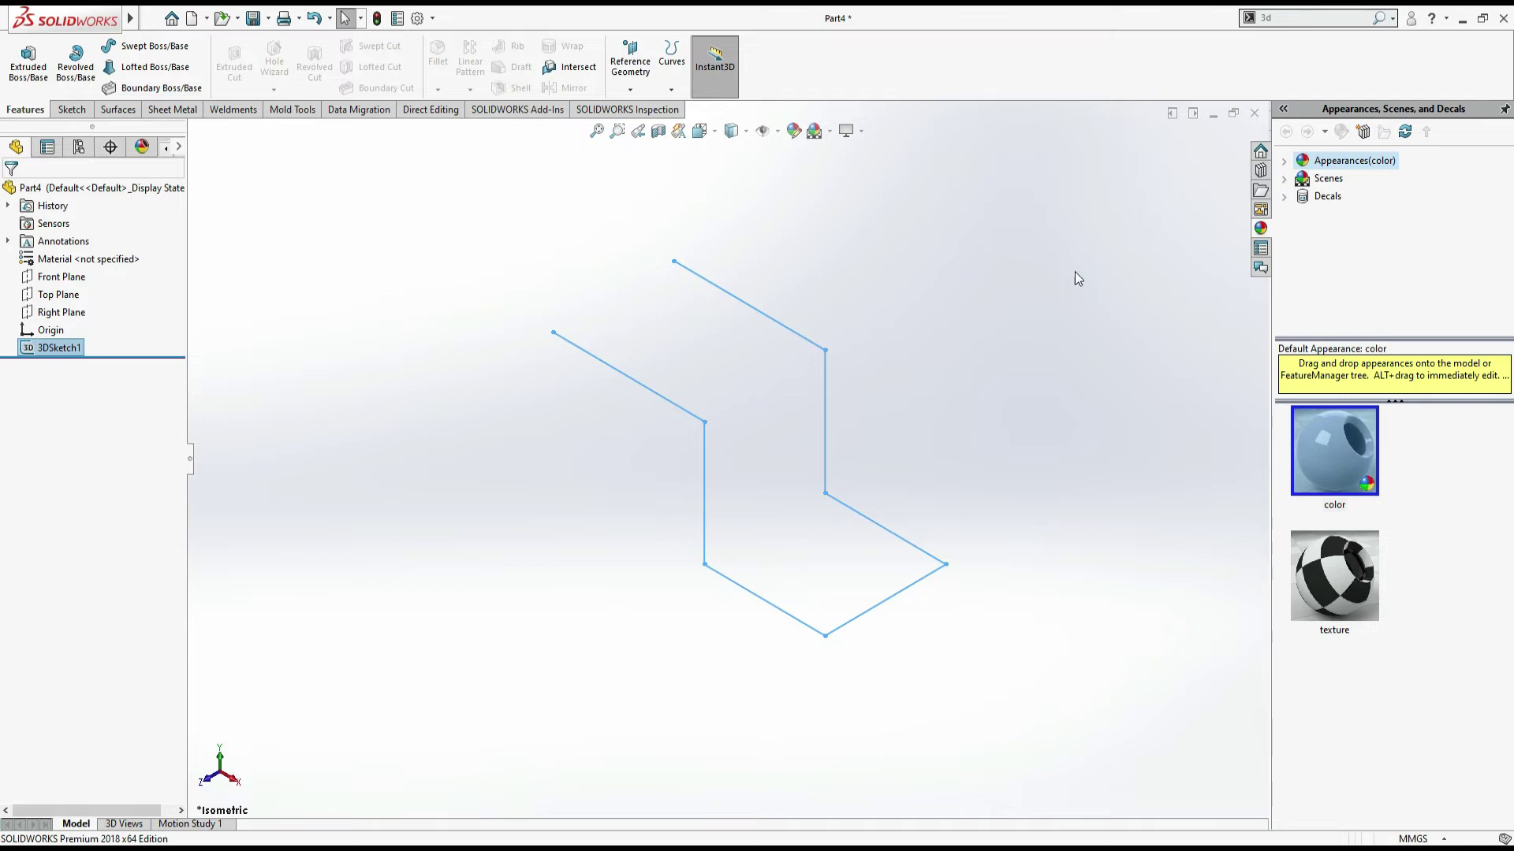
left_click(1028, 315)
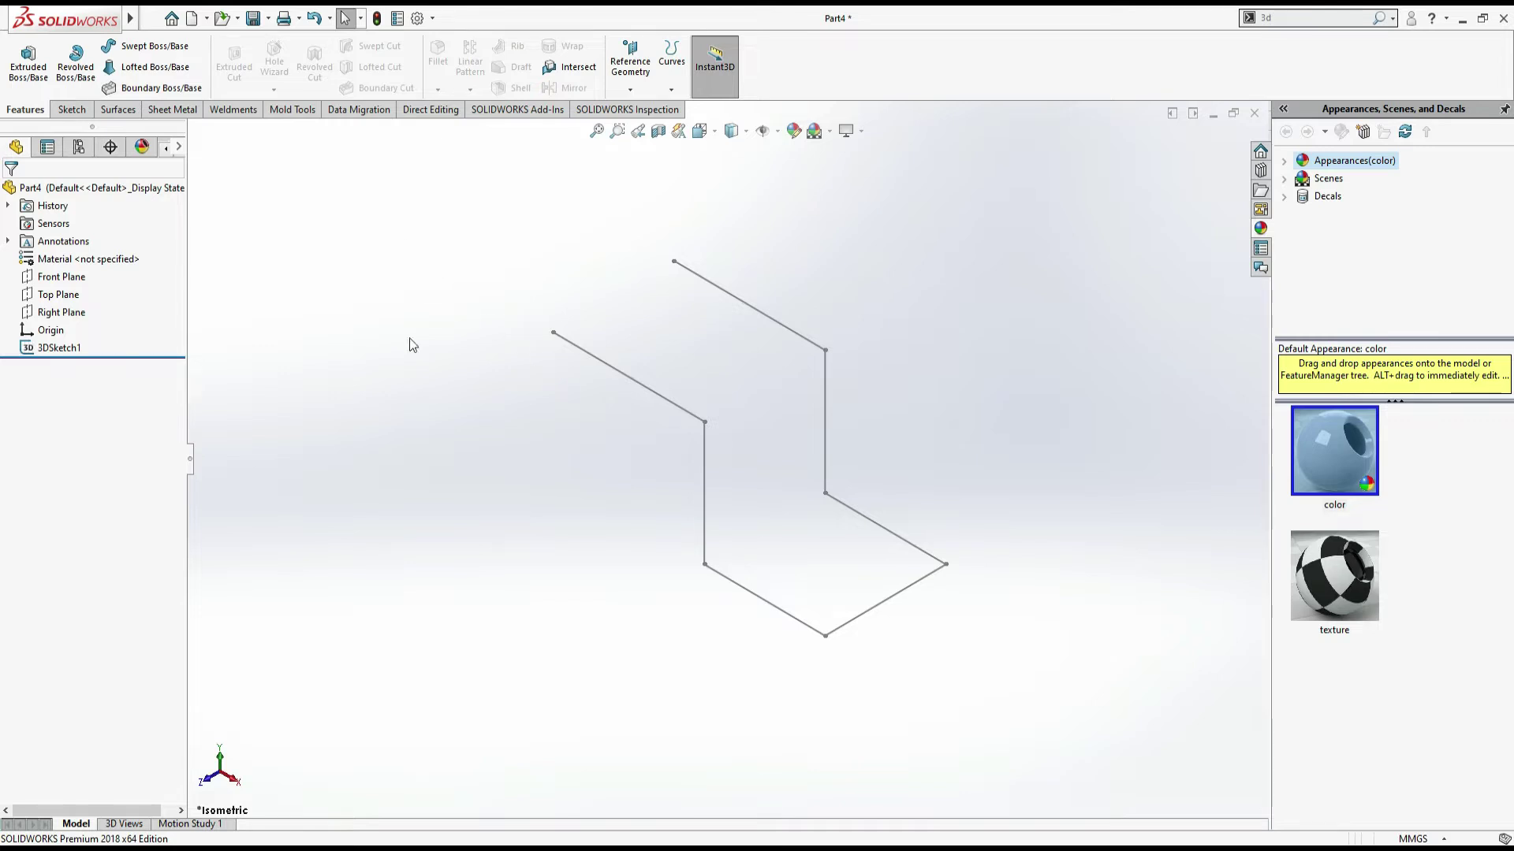
left_click(55, 348)
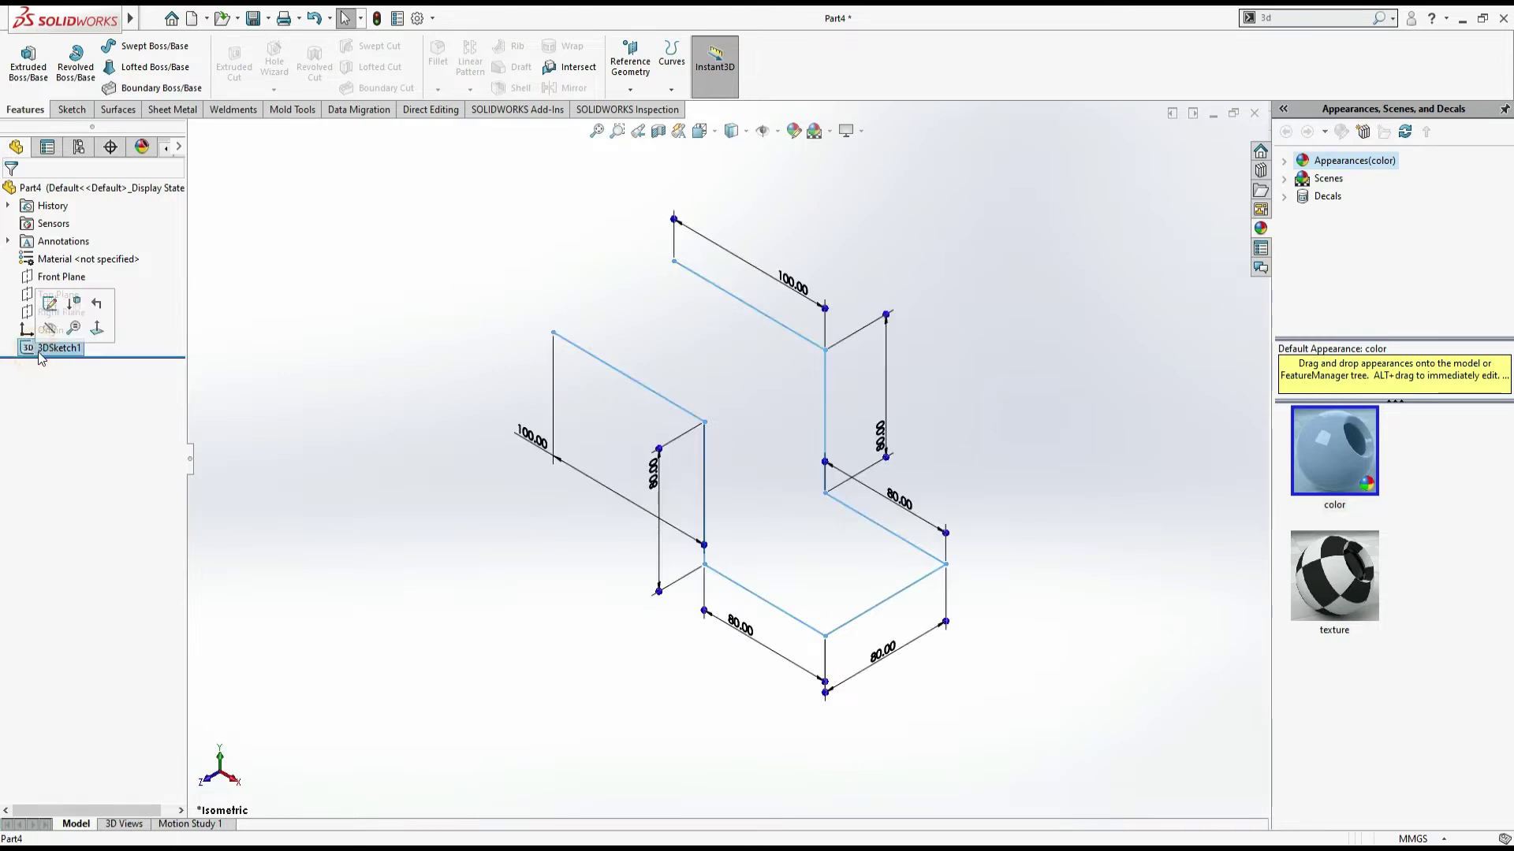
Step: Reopen 3DSketch1 and pick all six path corners for a sketch fillet
left_click(49, 303)
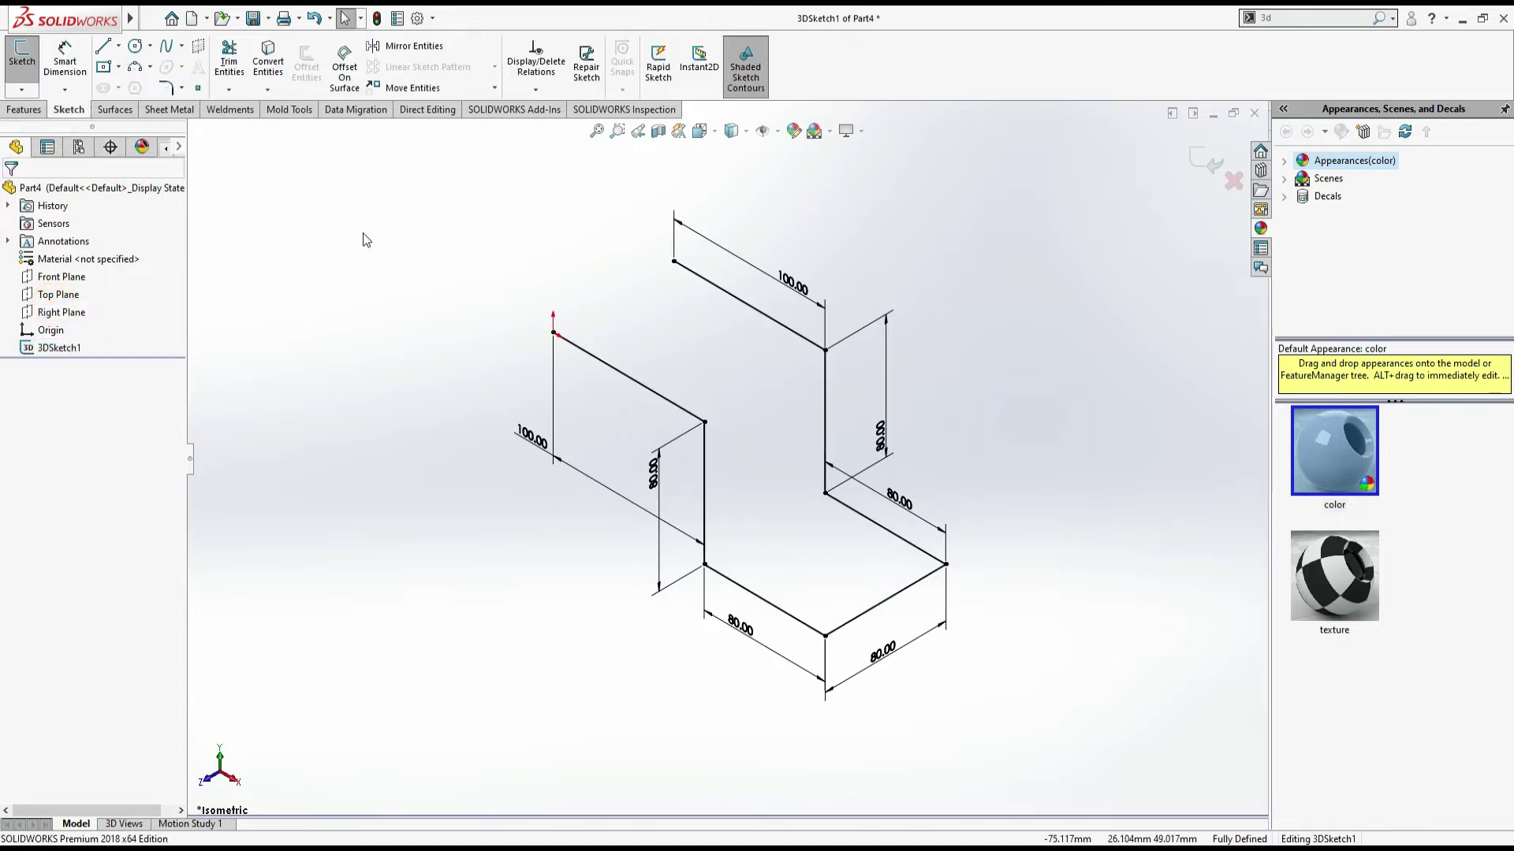
left_click(168, 88)
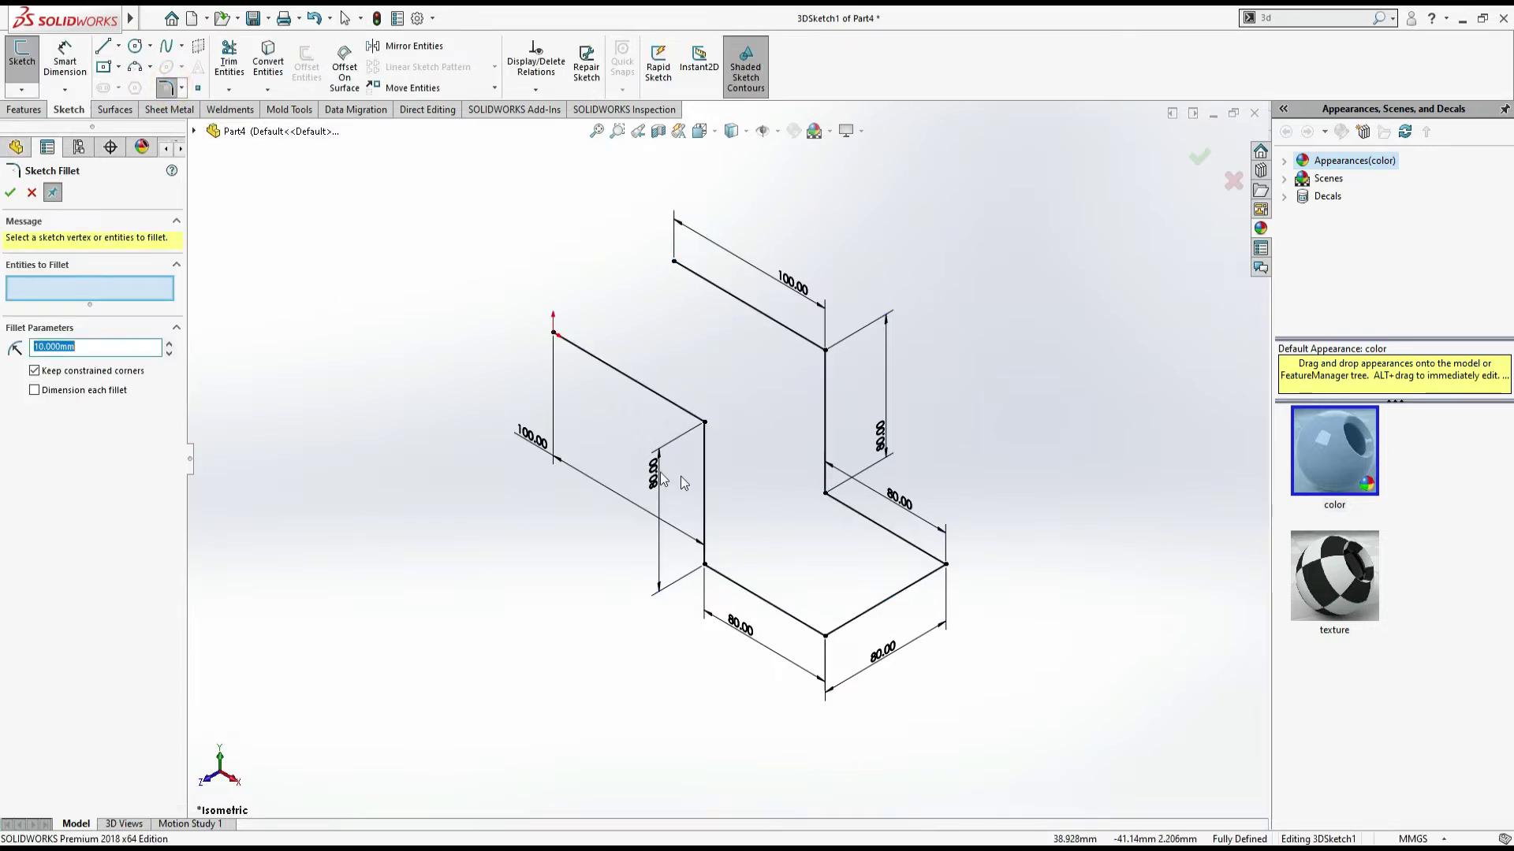
left_click(709, 430)
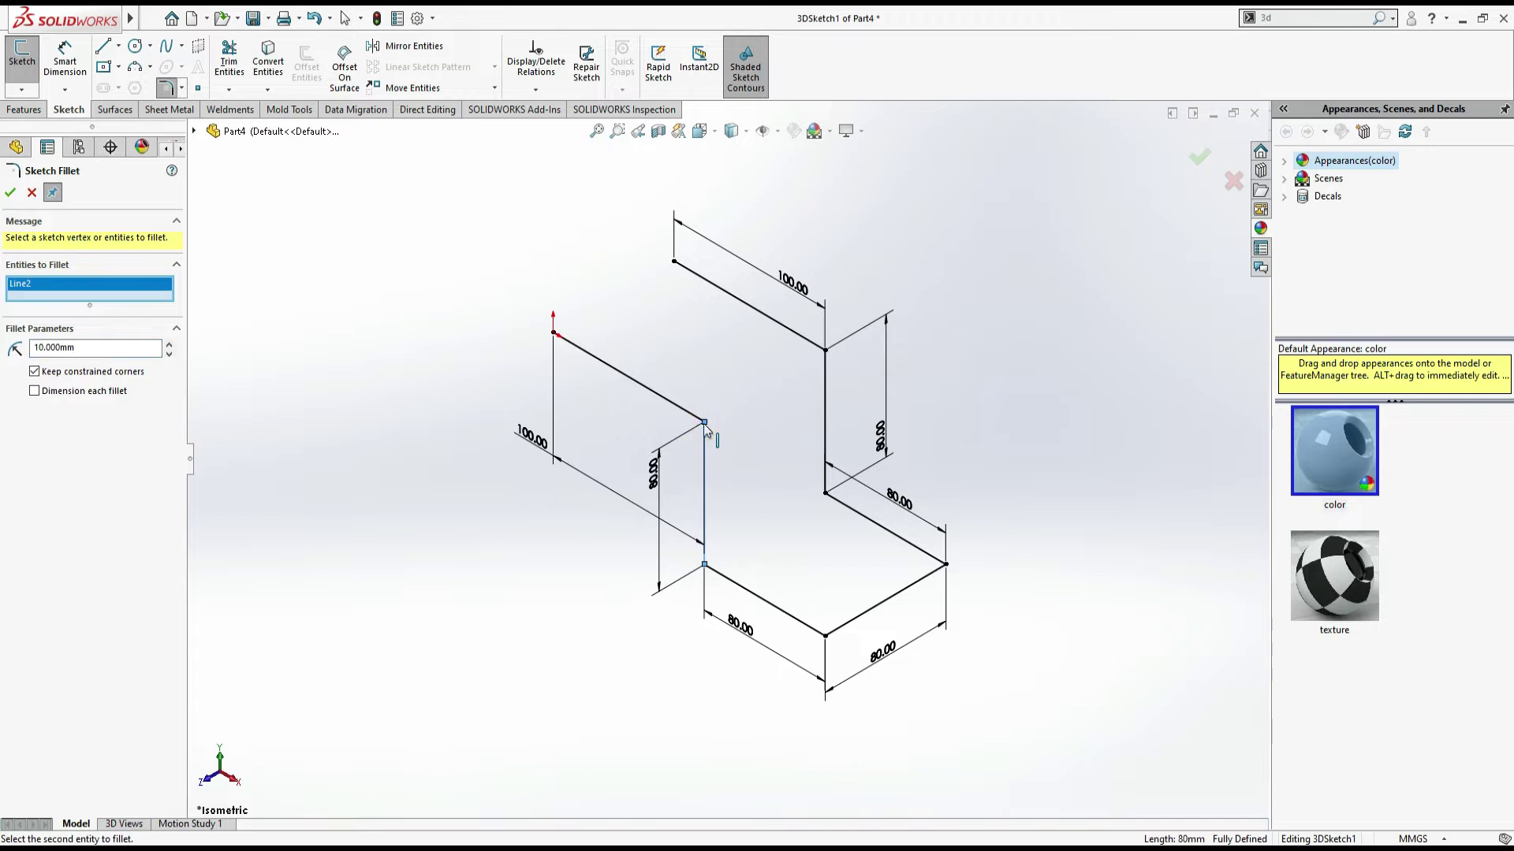
left_click(706, 454)
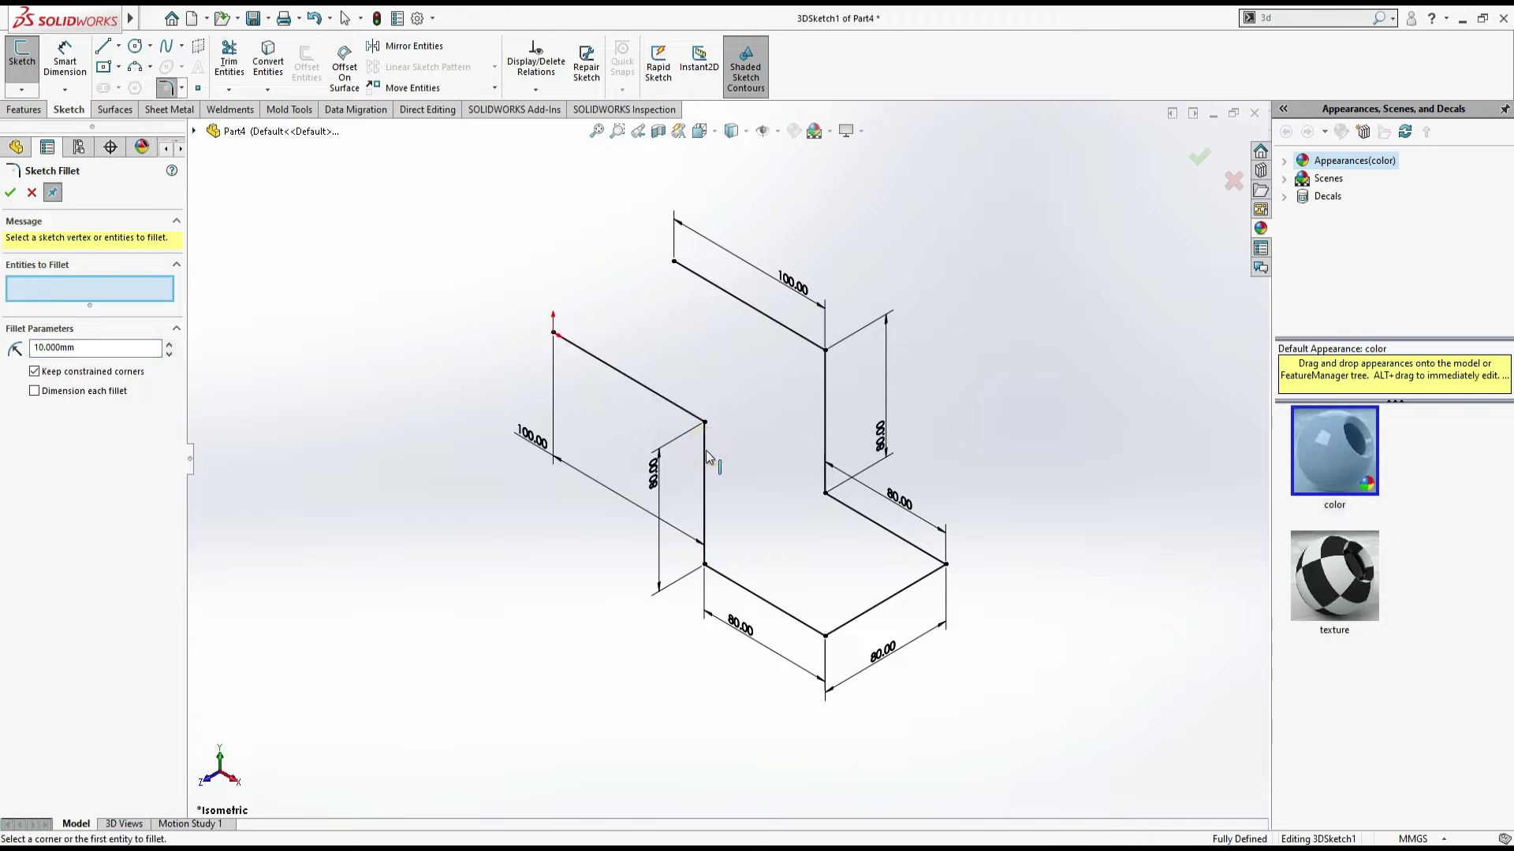
left_click(704, 423)
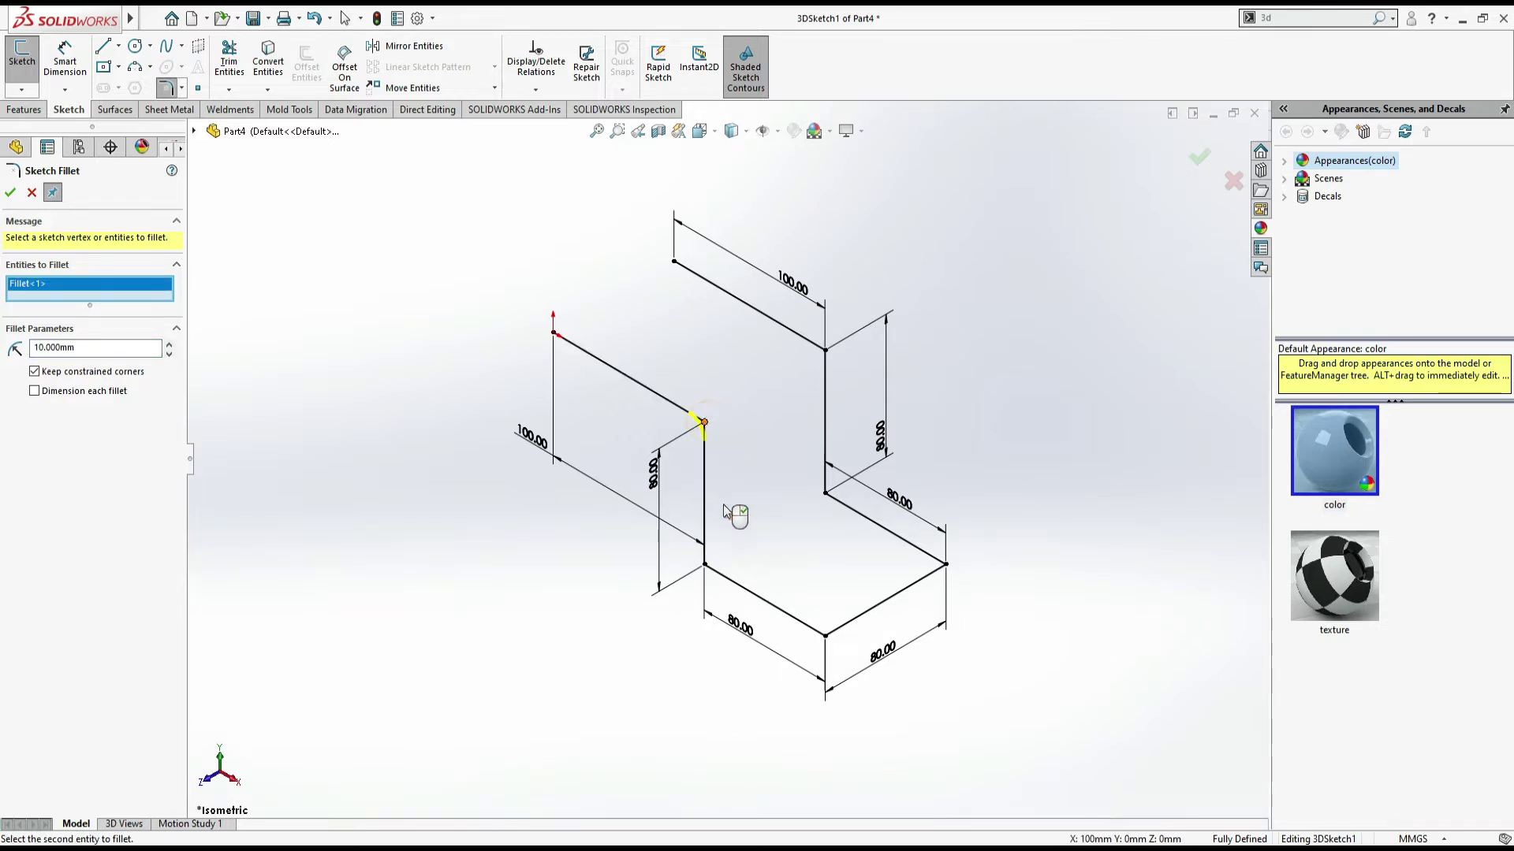
left_click(706, 566)
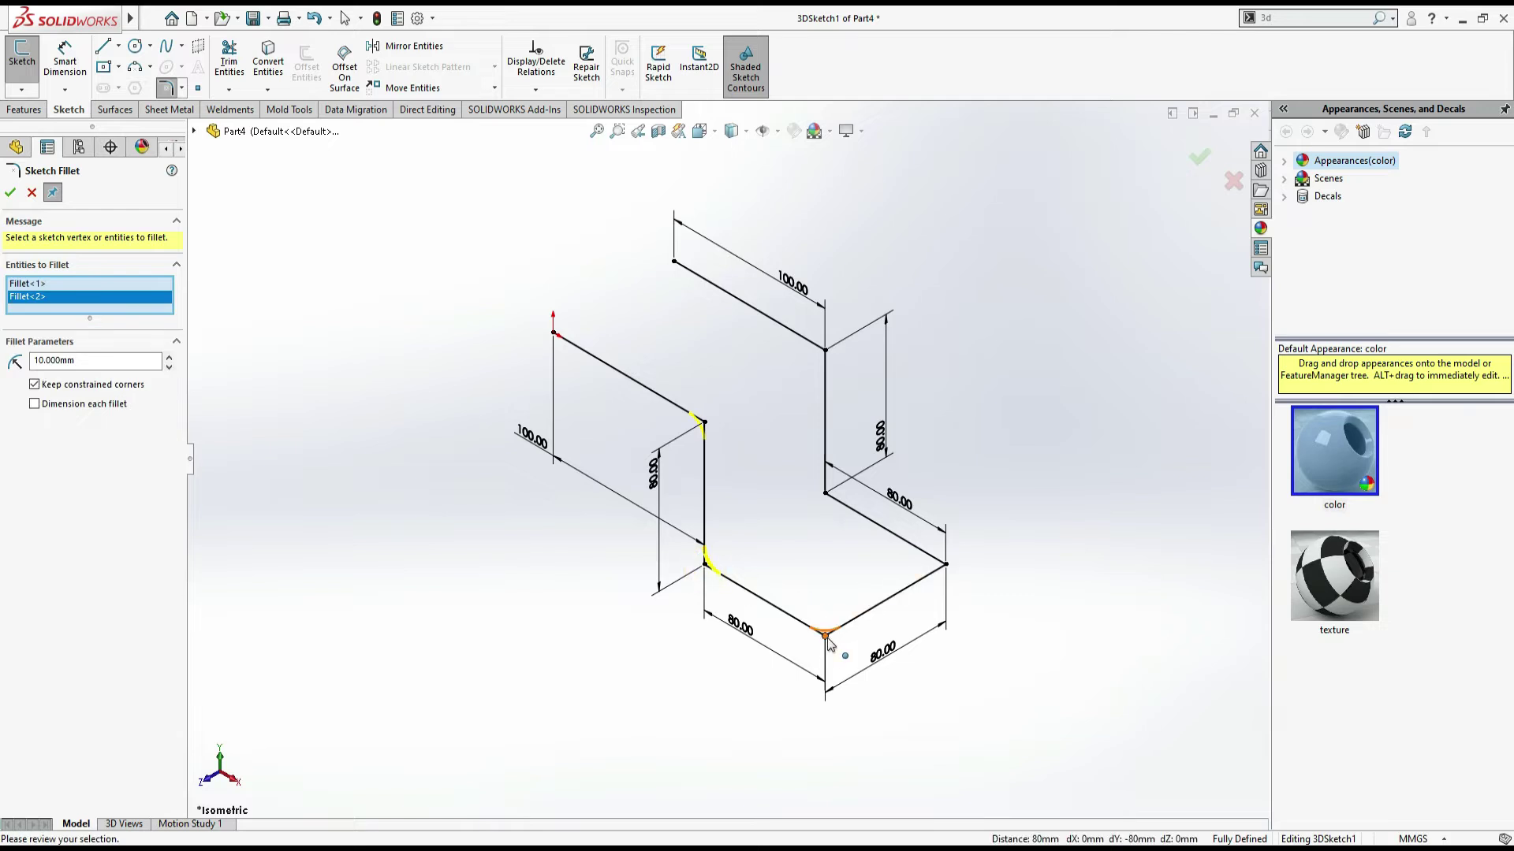
left_click(828, 640)
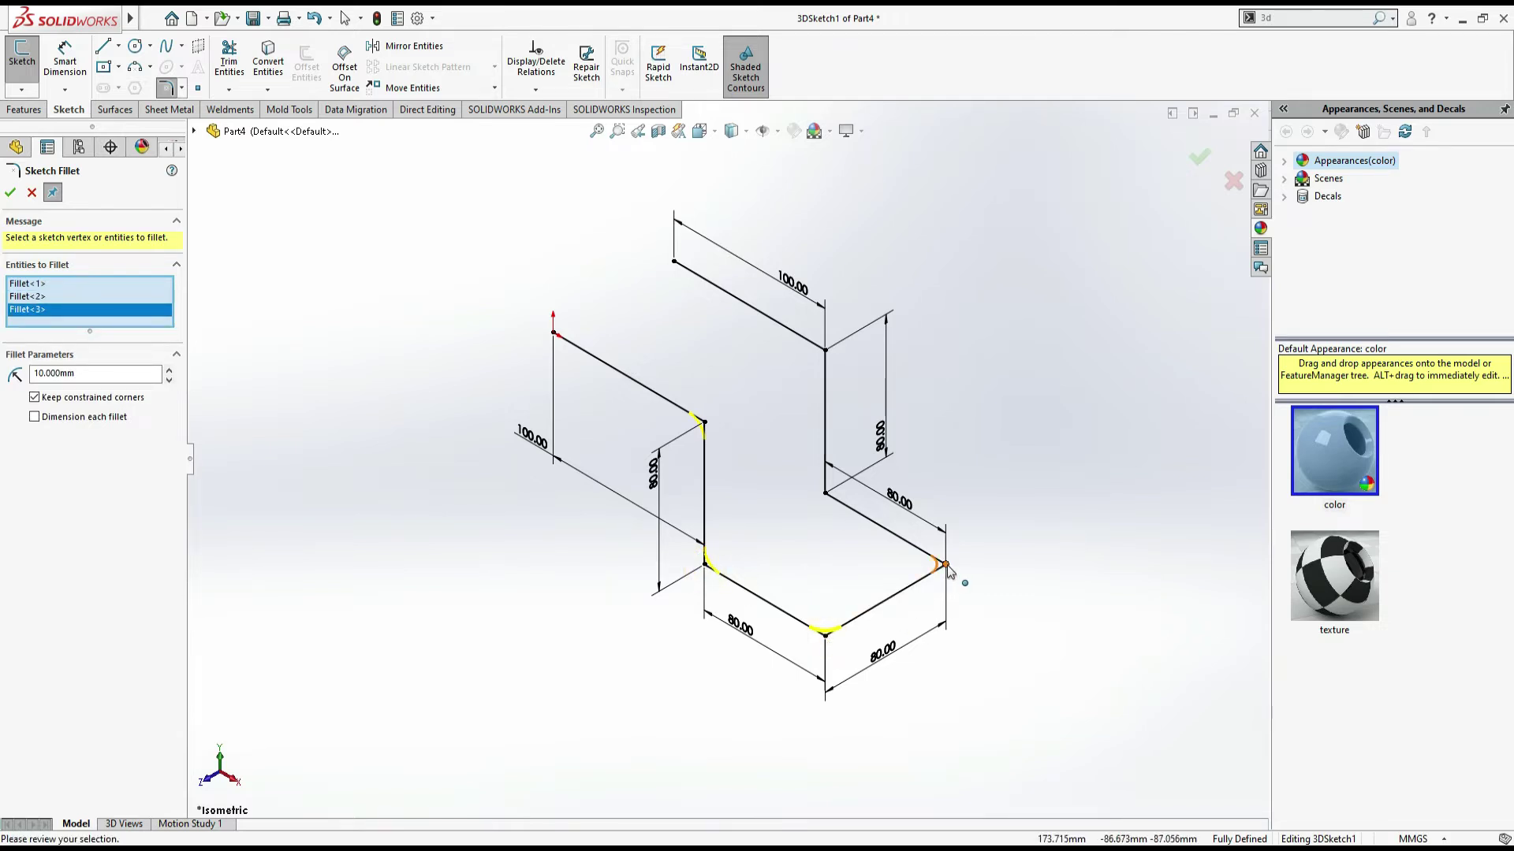
left_click(946, 564)
left_click(826, 494)
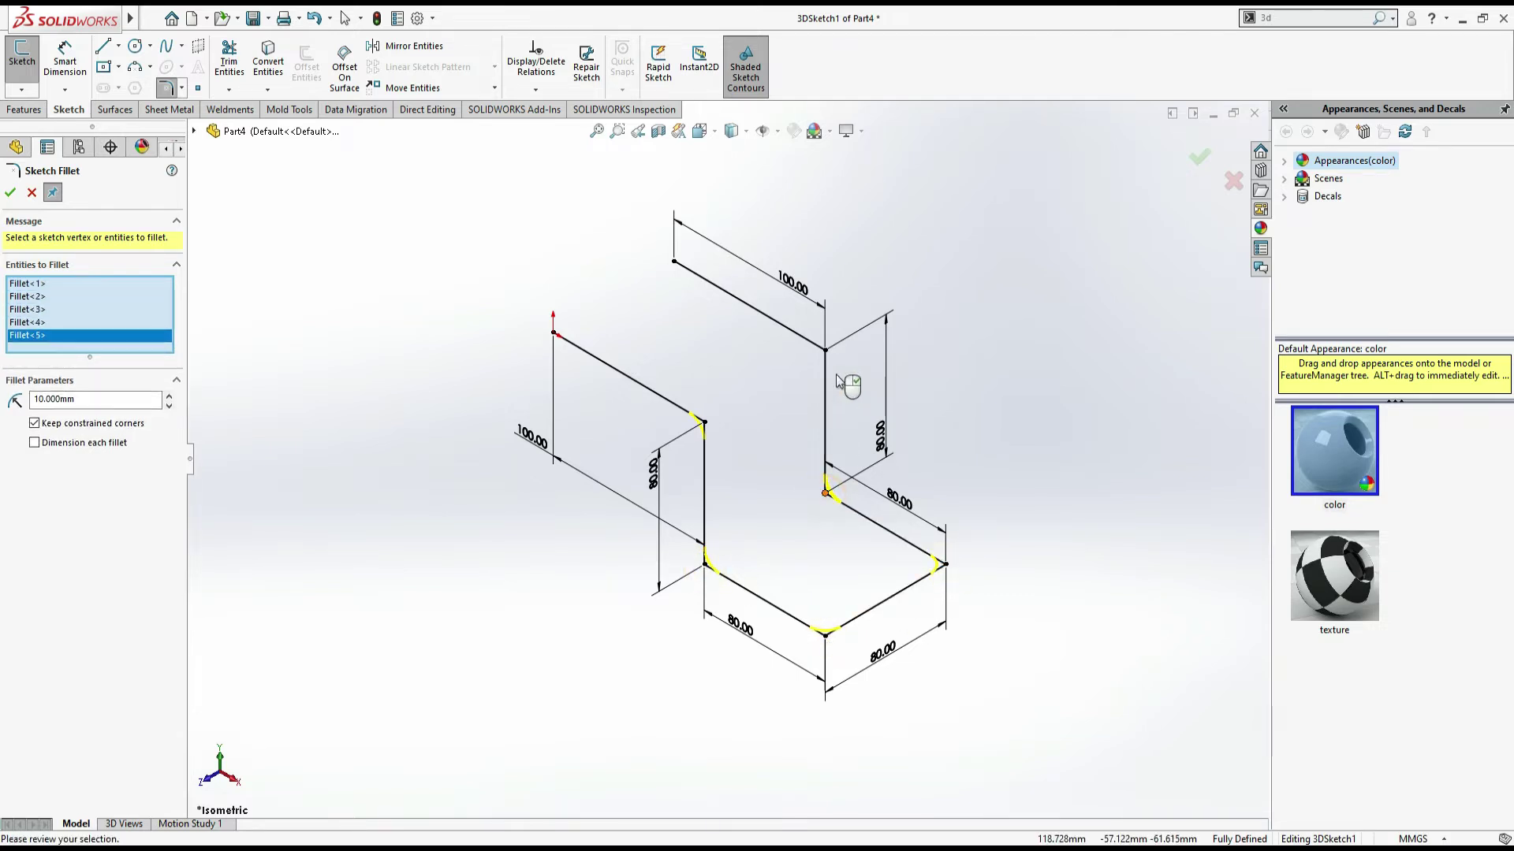
left_click(826, 350)
Step: Apply a 20 mm fillet radius to the six corners and close the fillet tool
double_click(102, 412)
key("Return")
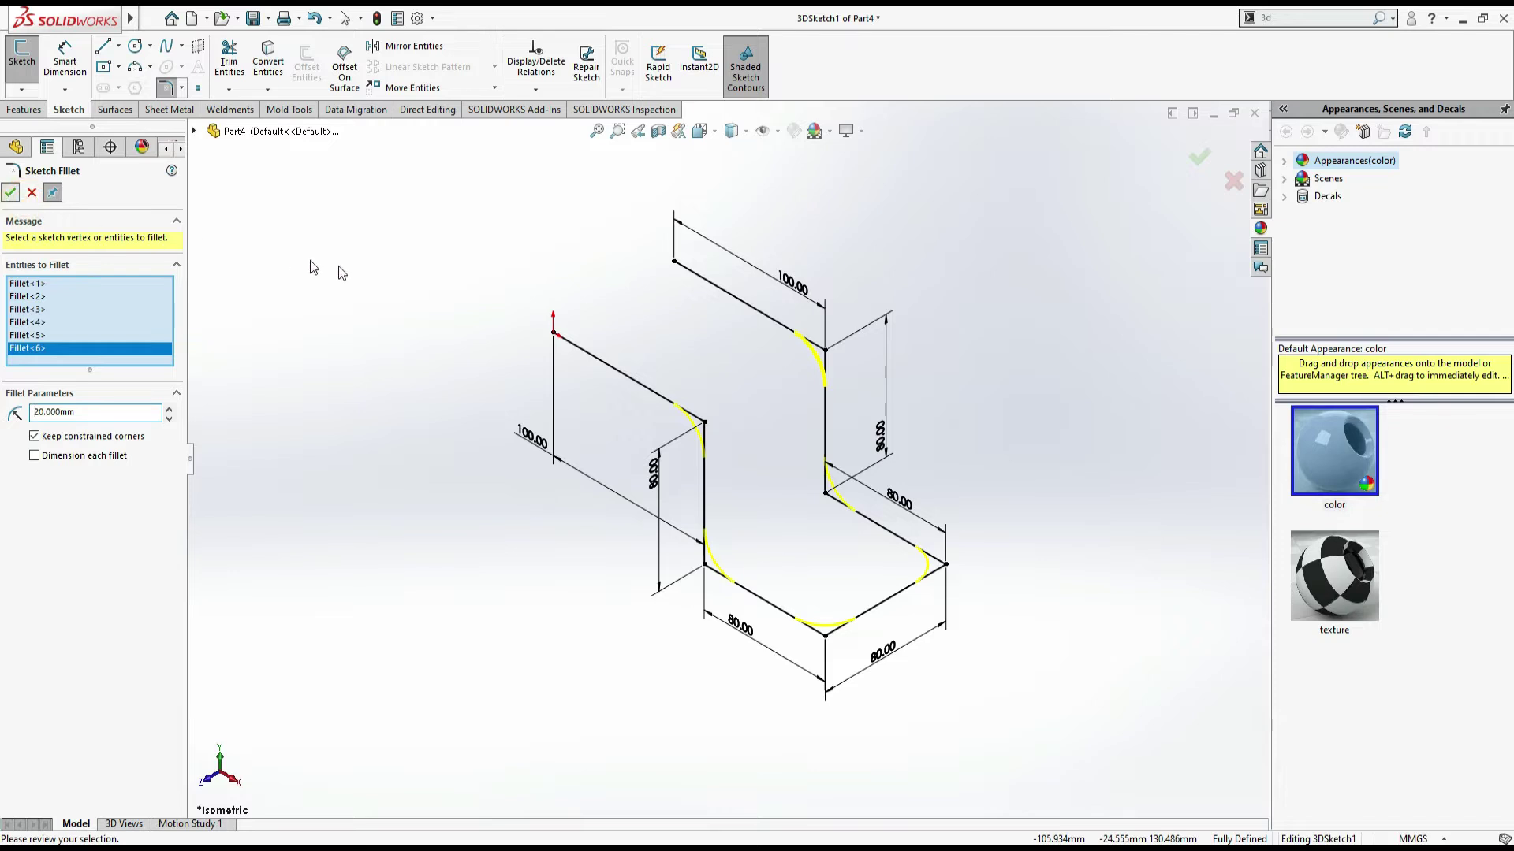
left_click(12, 202)
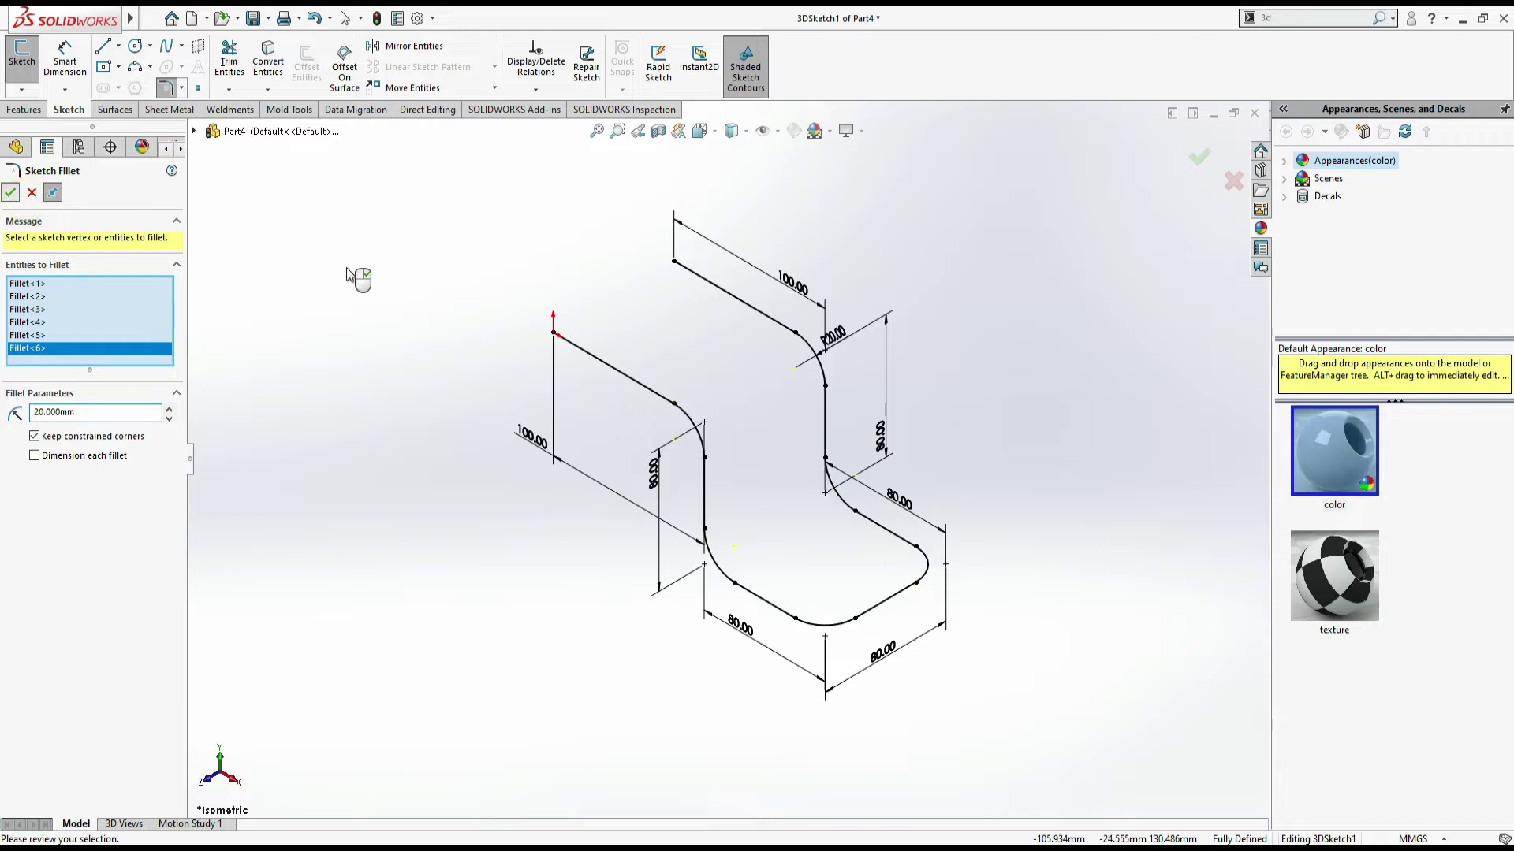
left_click(30, 194)
left_click(366, 296)
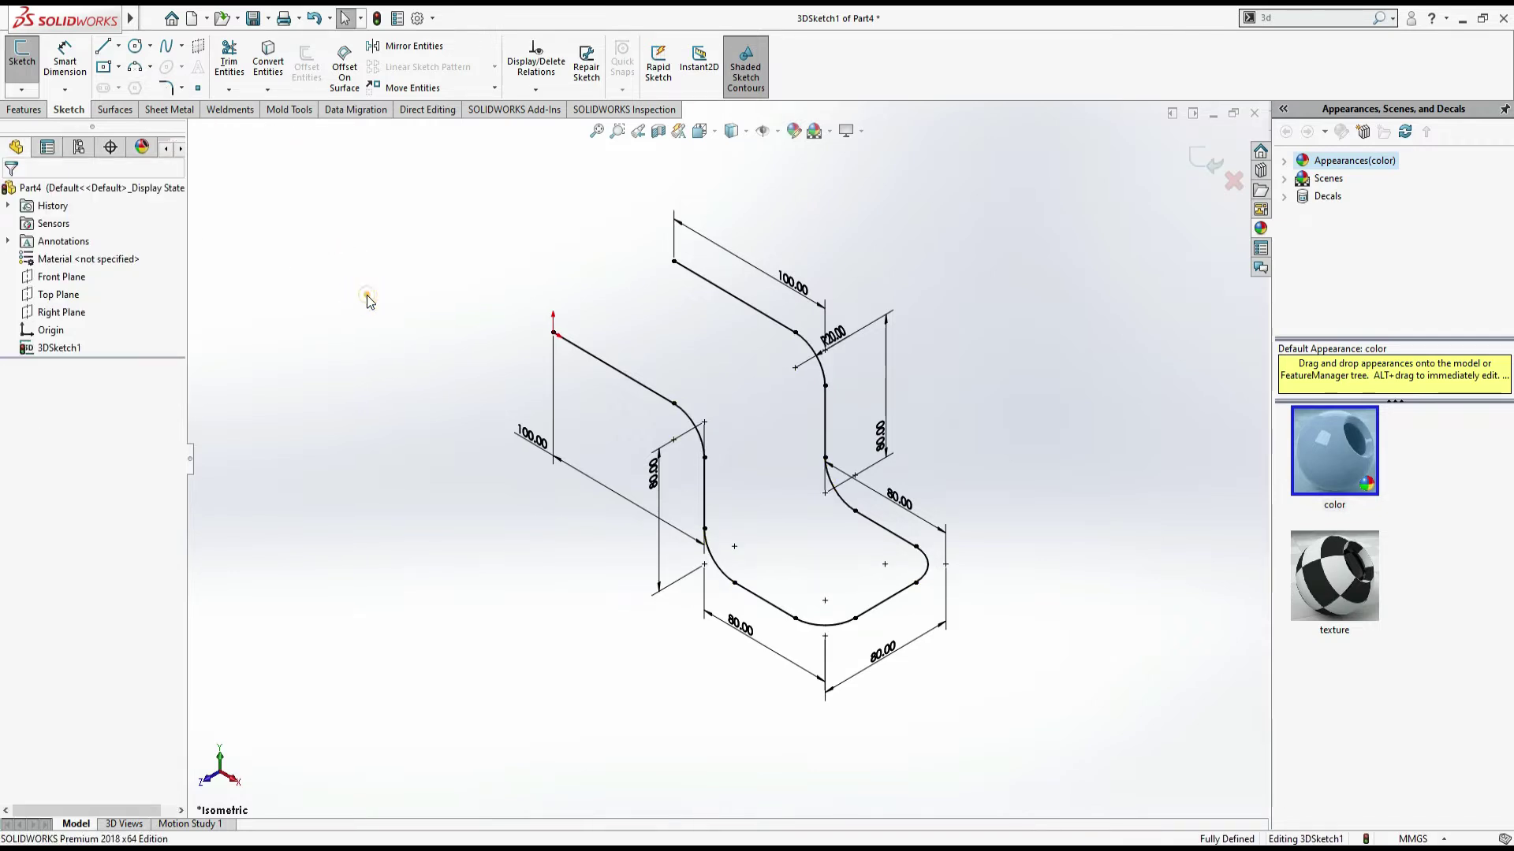
Step: Exit the 3D sketch, start a sweep, then cancel it
left_click(1212, 164)
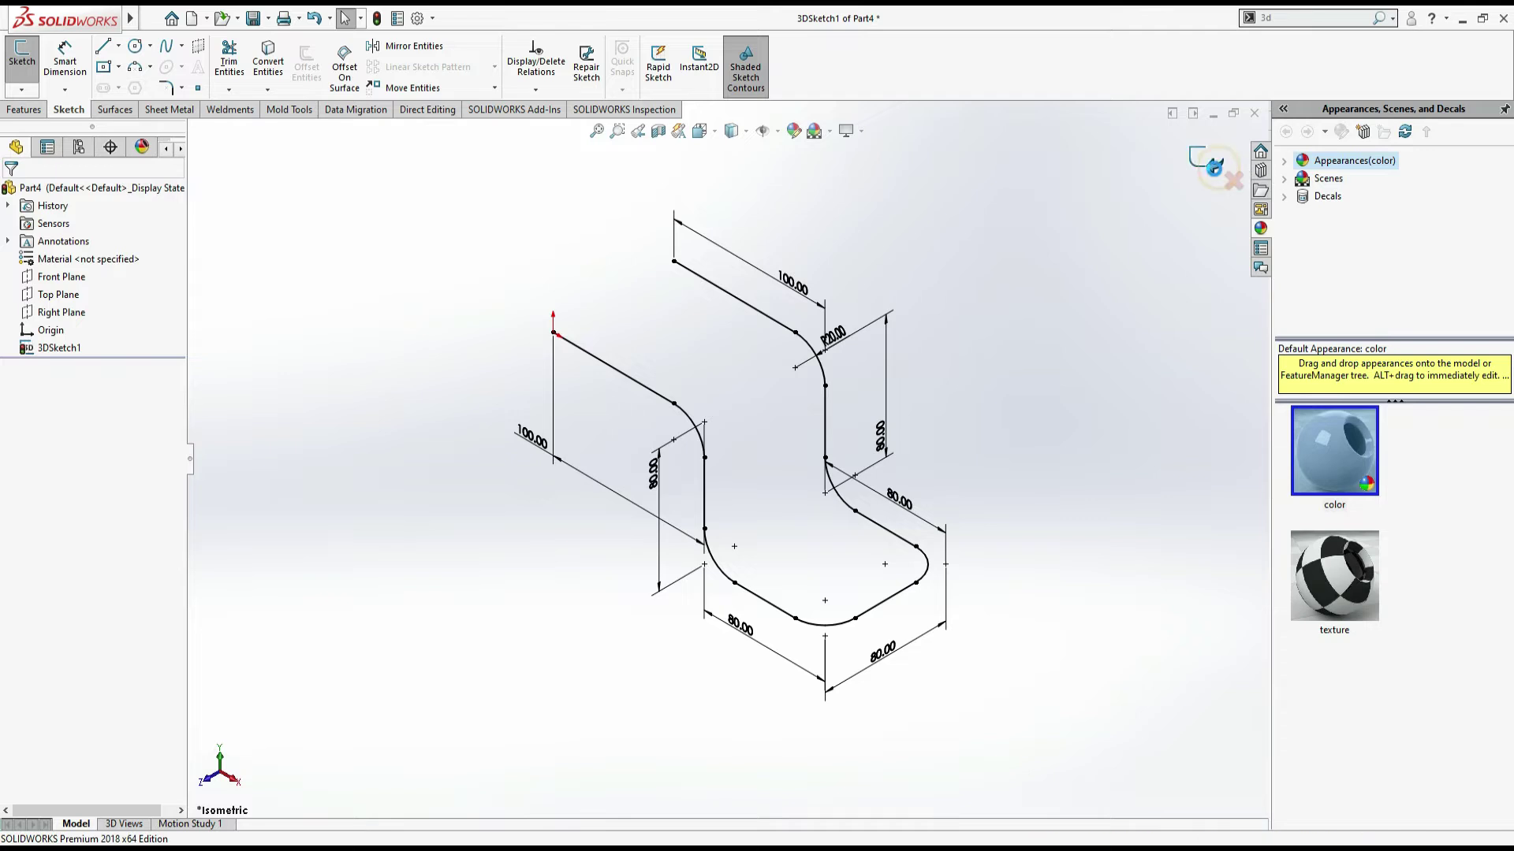
left_click(344, 378)
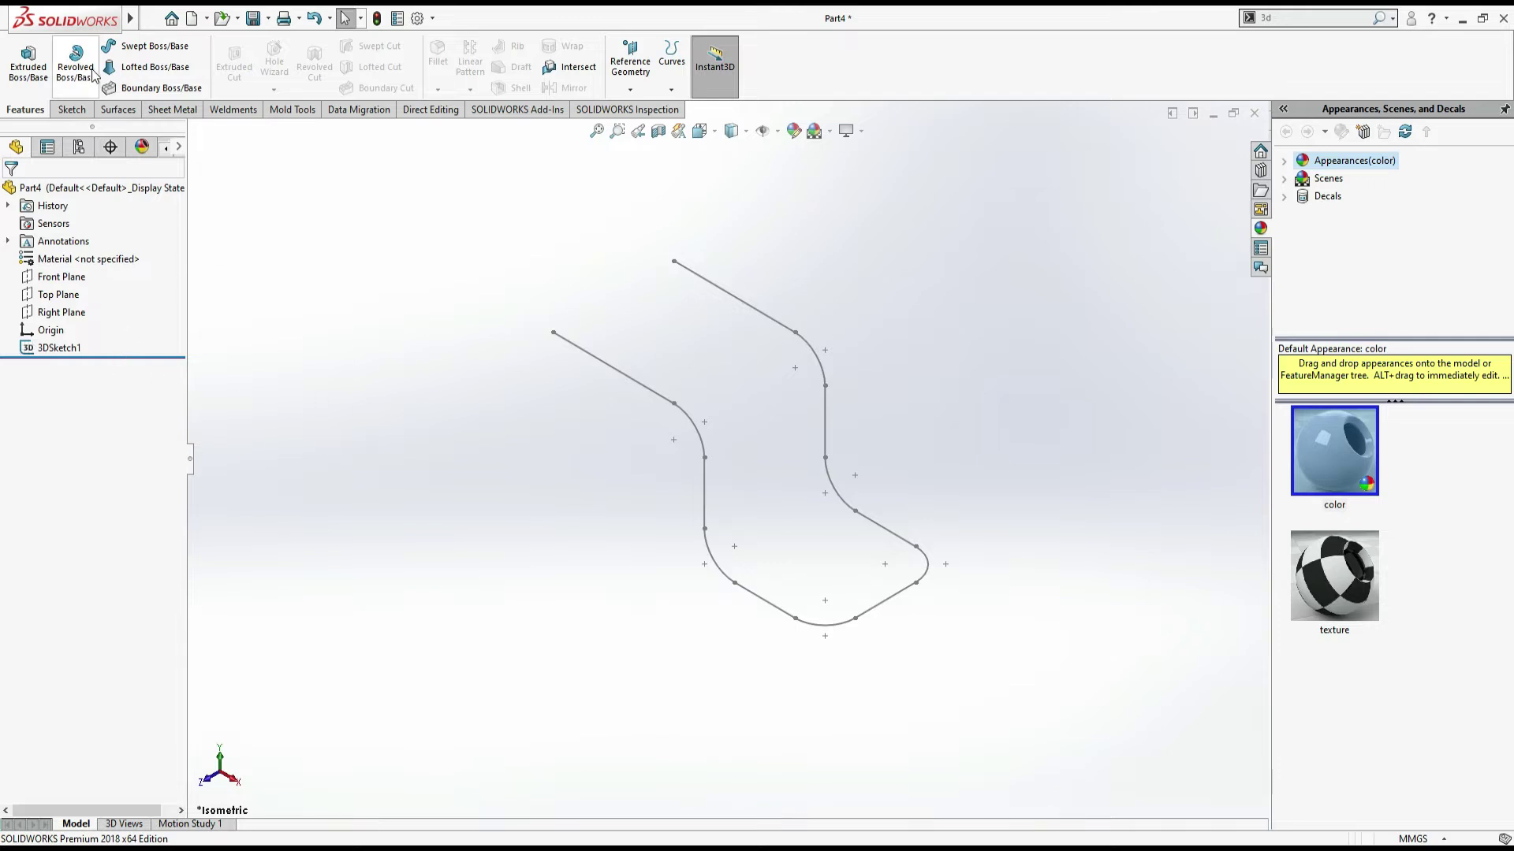
left_click(142, 49)
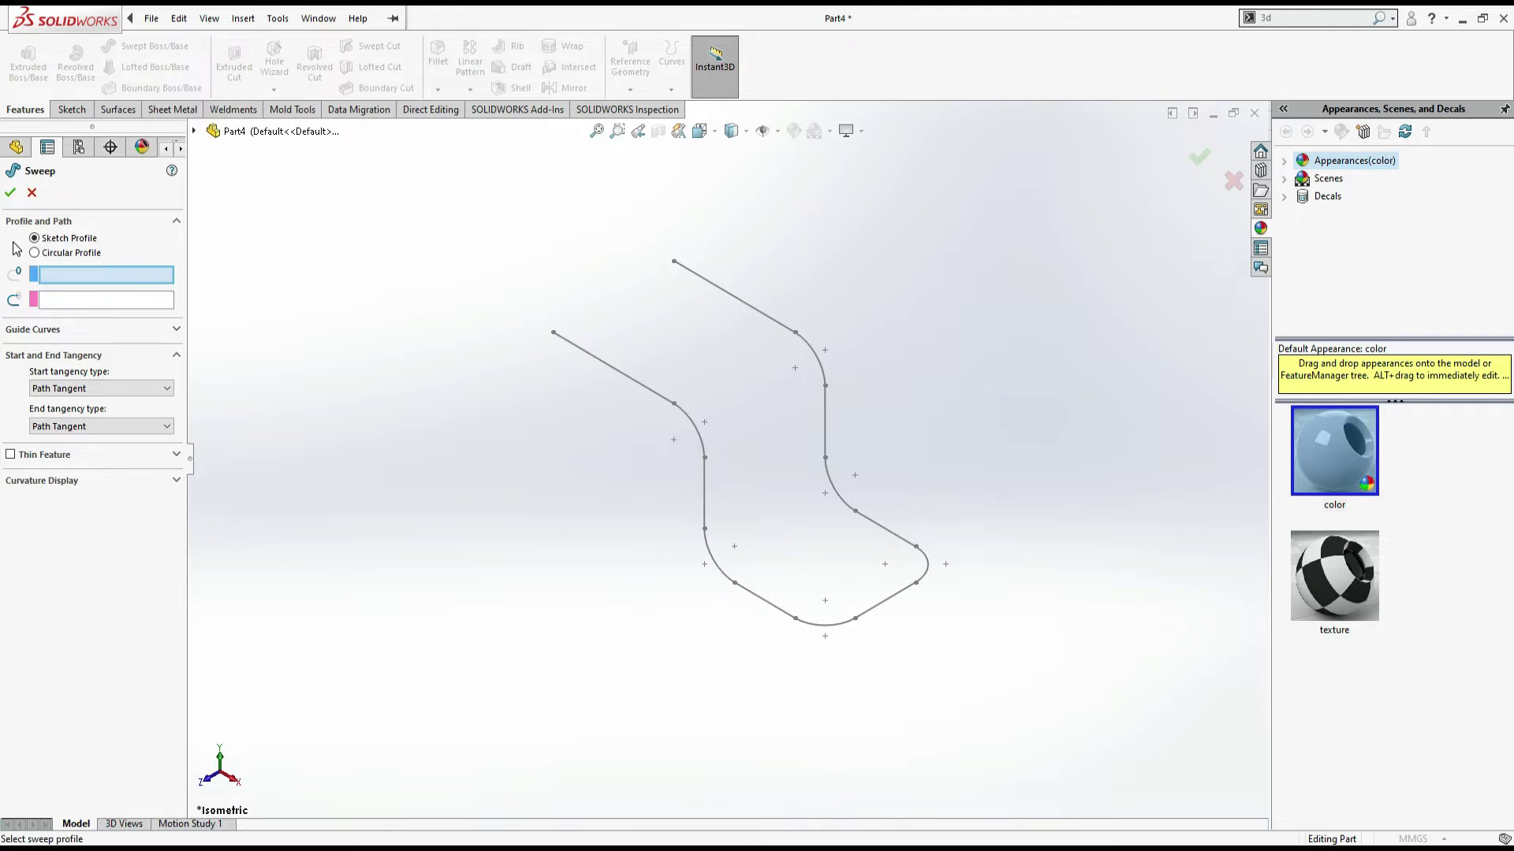
left_click(30, 193)
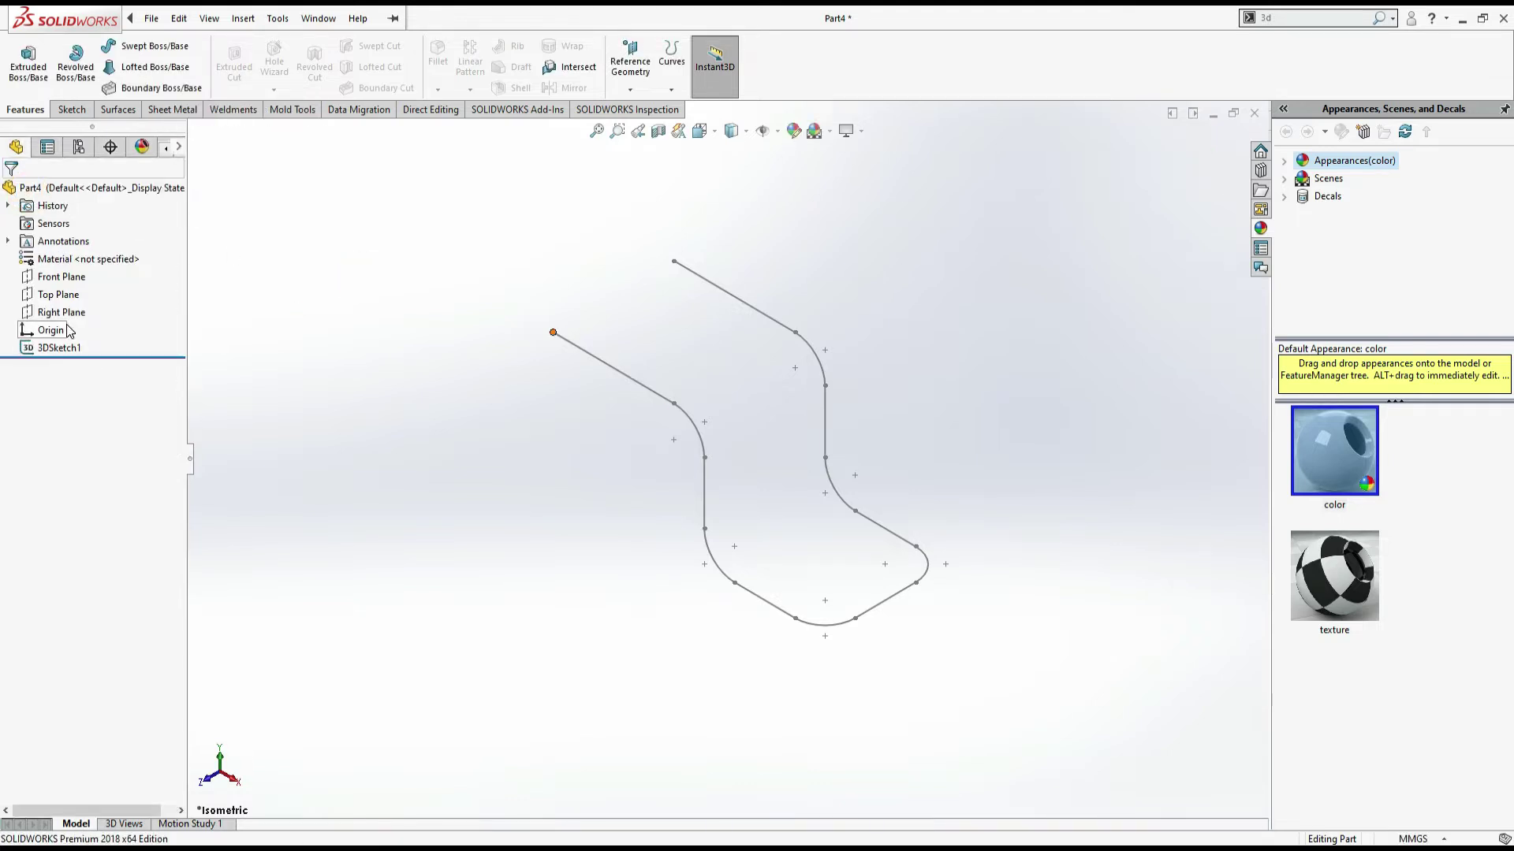
Step: Select the Right Plane in the FeatureManager tree for the profile sketch
left_click(68, 314)
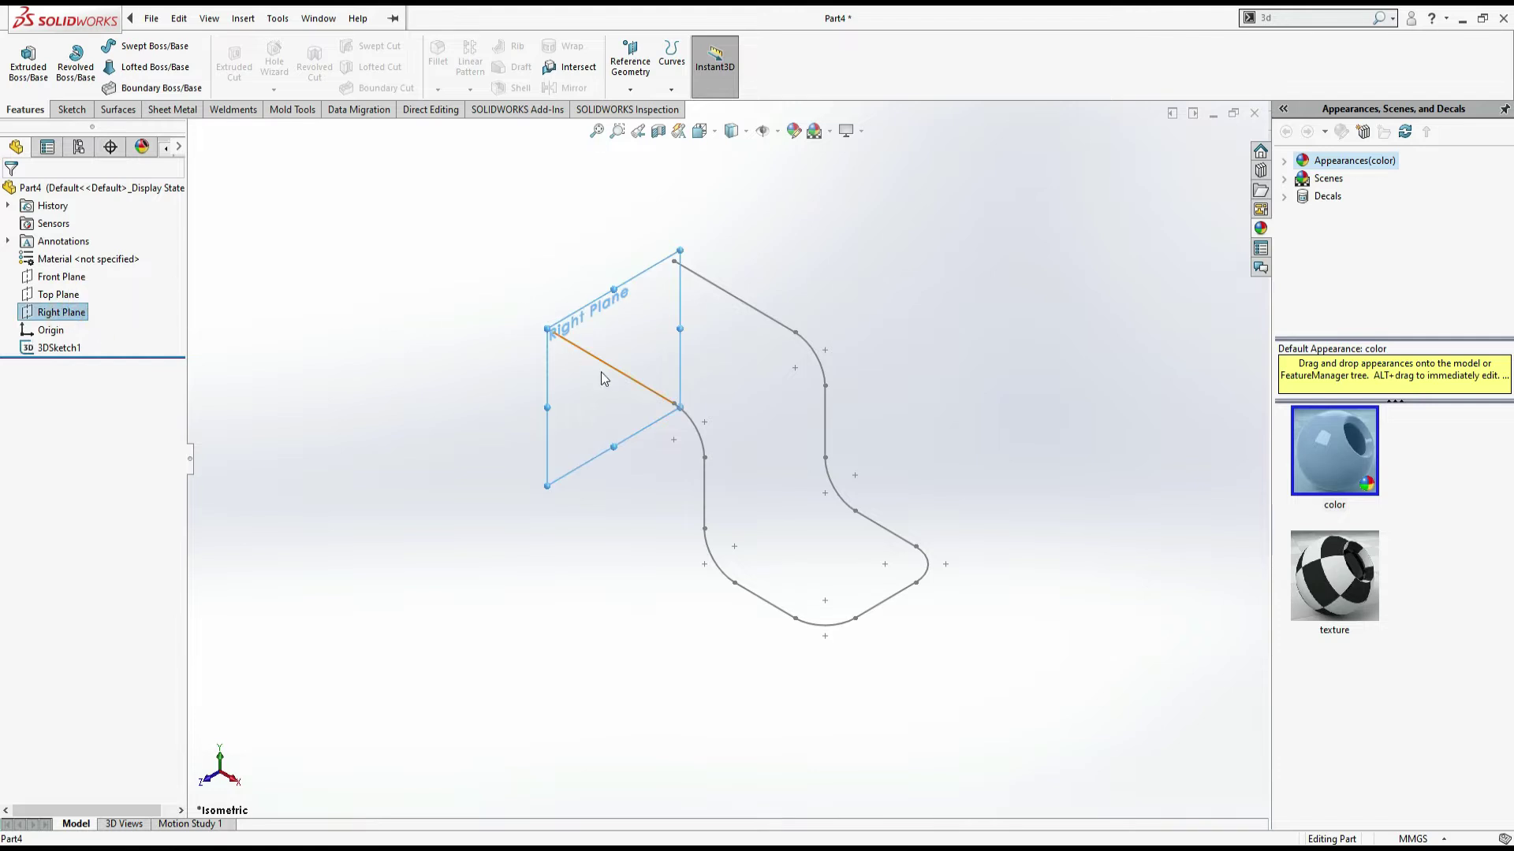
right_click(57, 314)
left_click(696, 330)
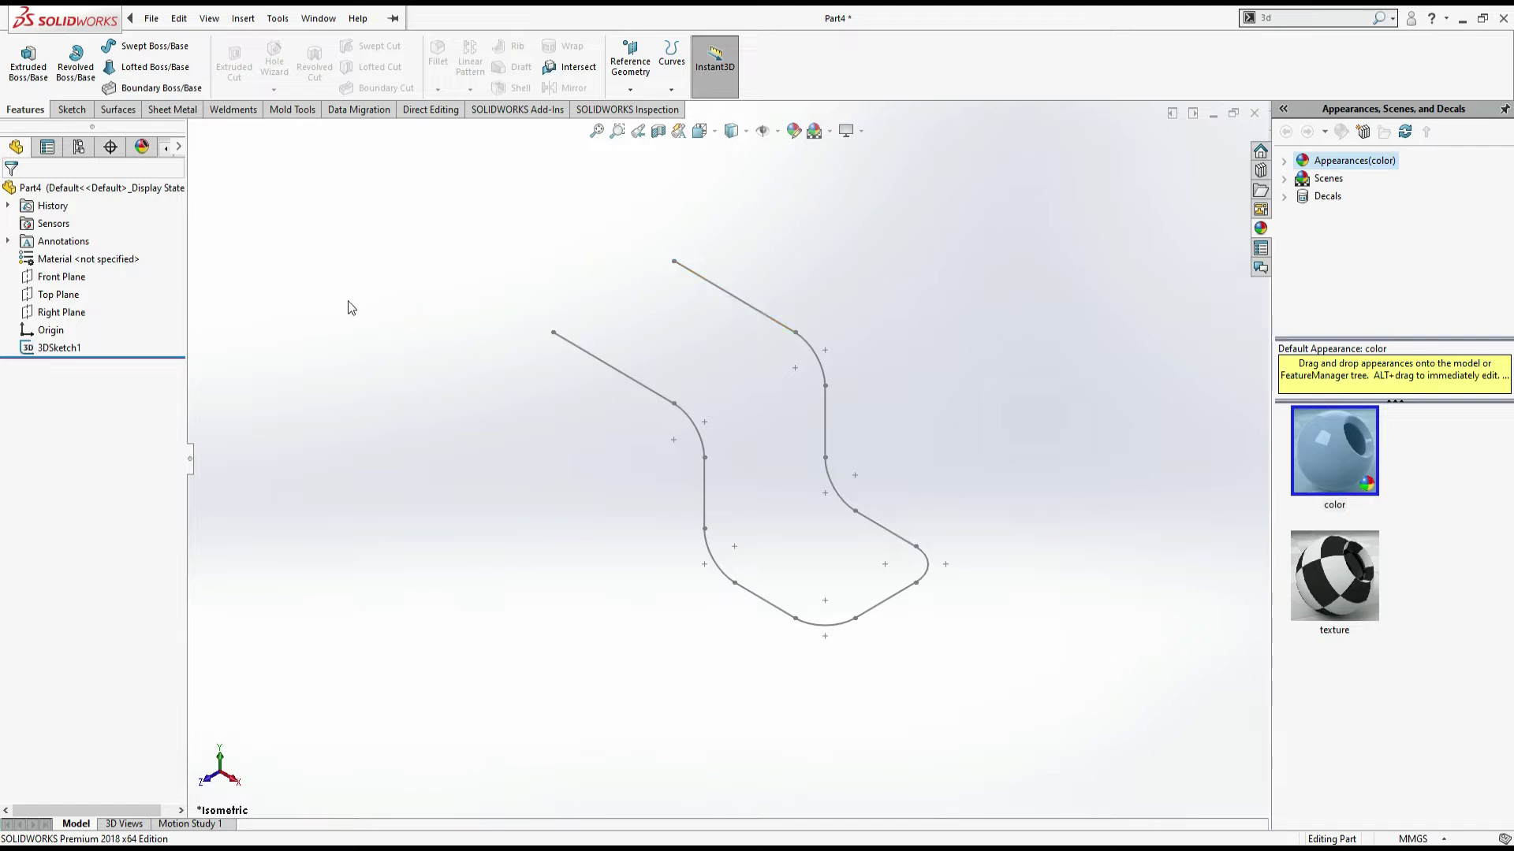
left_click(61, 313)
Step: Sketch a circle on the Right Plane centred on the path's end point
left_click(53, 293)
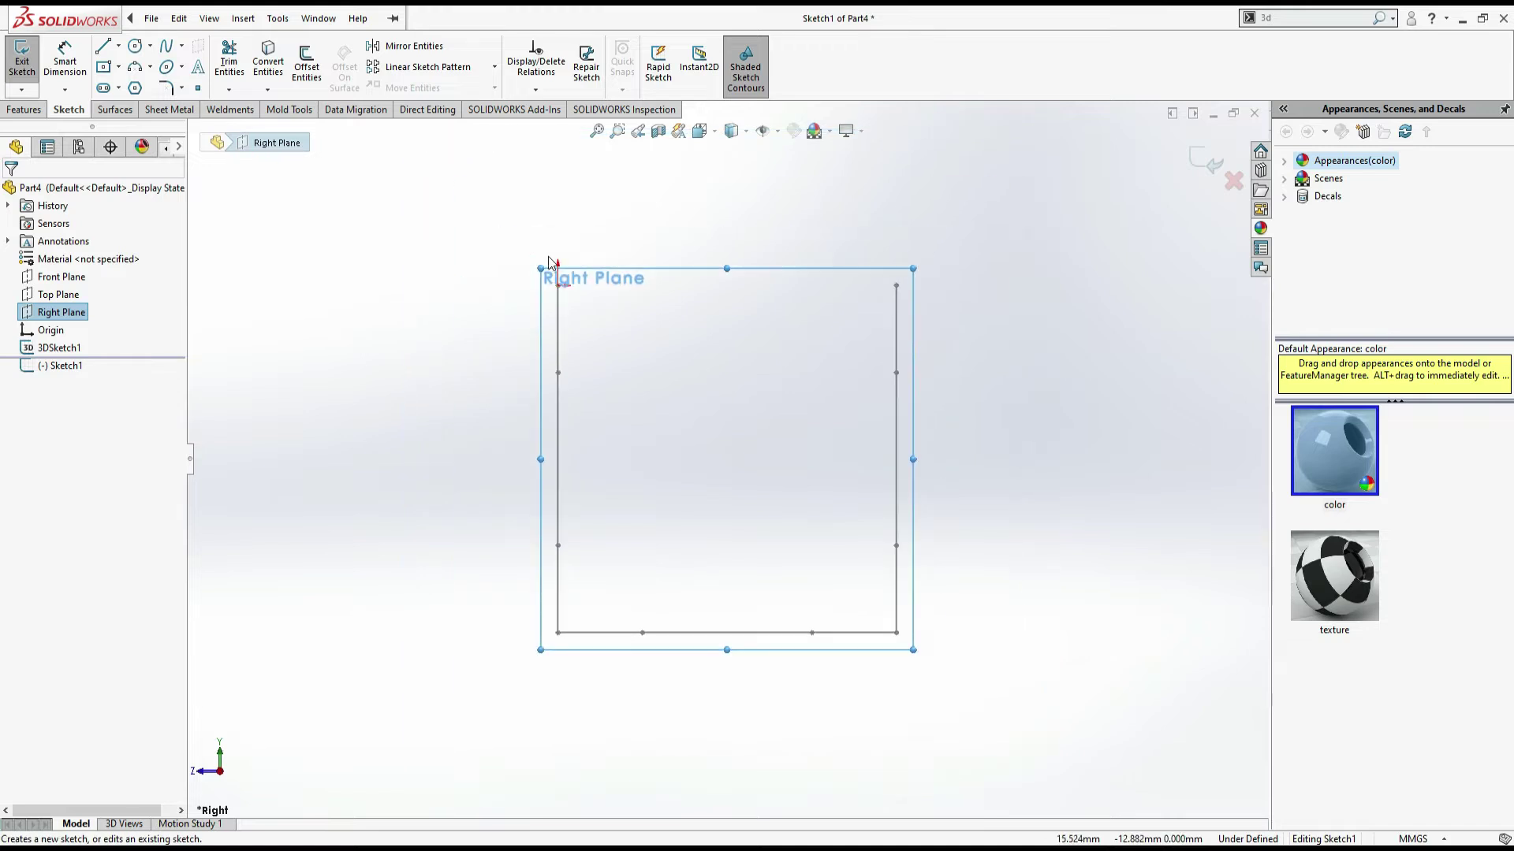
left_click(135, 46)
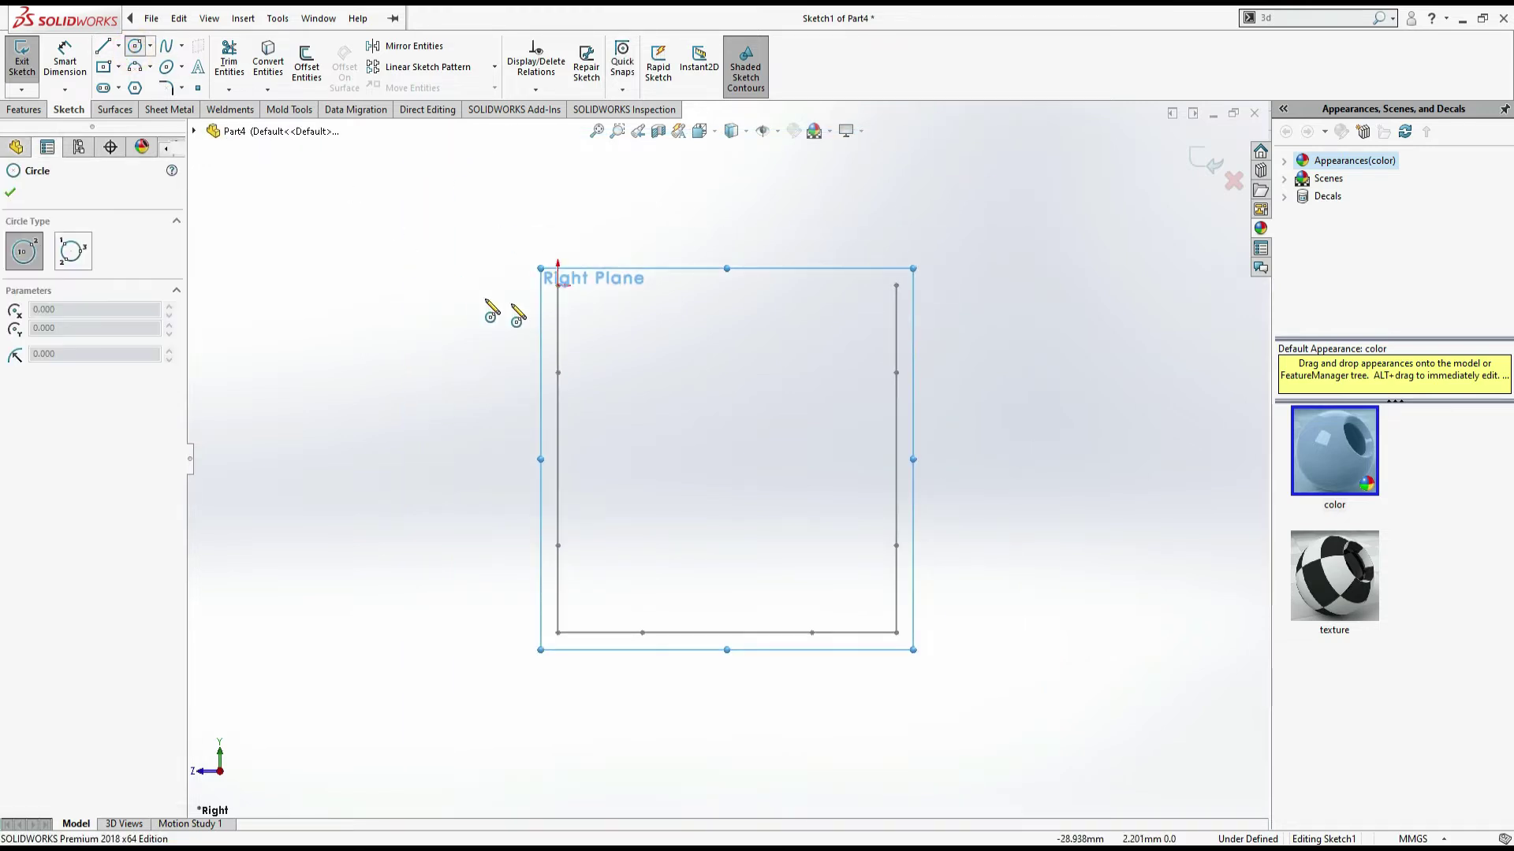
left_click(558, 286)
left_click(581, 253)
Step: Dimension the circle to a 20 mm diameter, view it isometrically and exit Sketch1
left_click(65, 62)
left_click(541, 248)
left_click(549, 231)
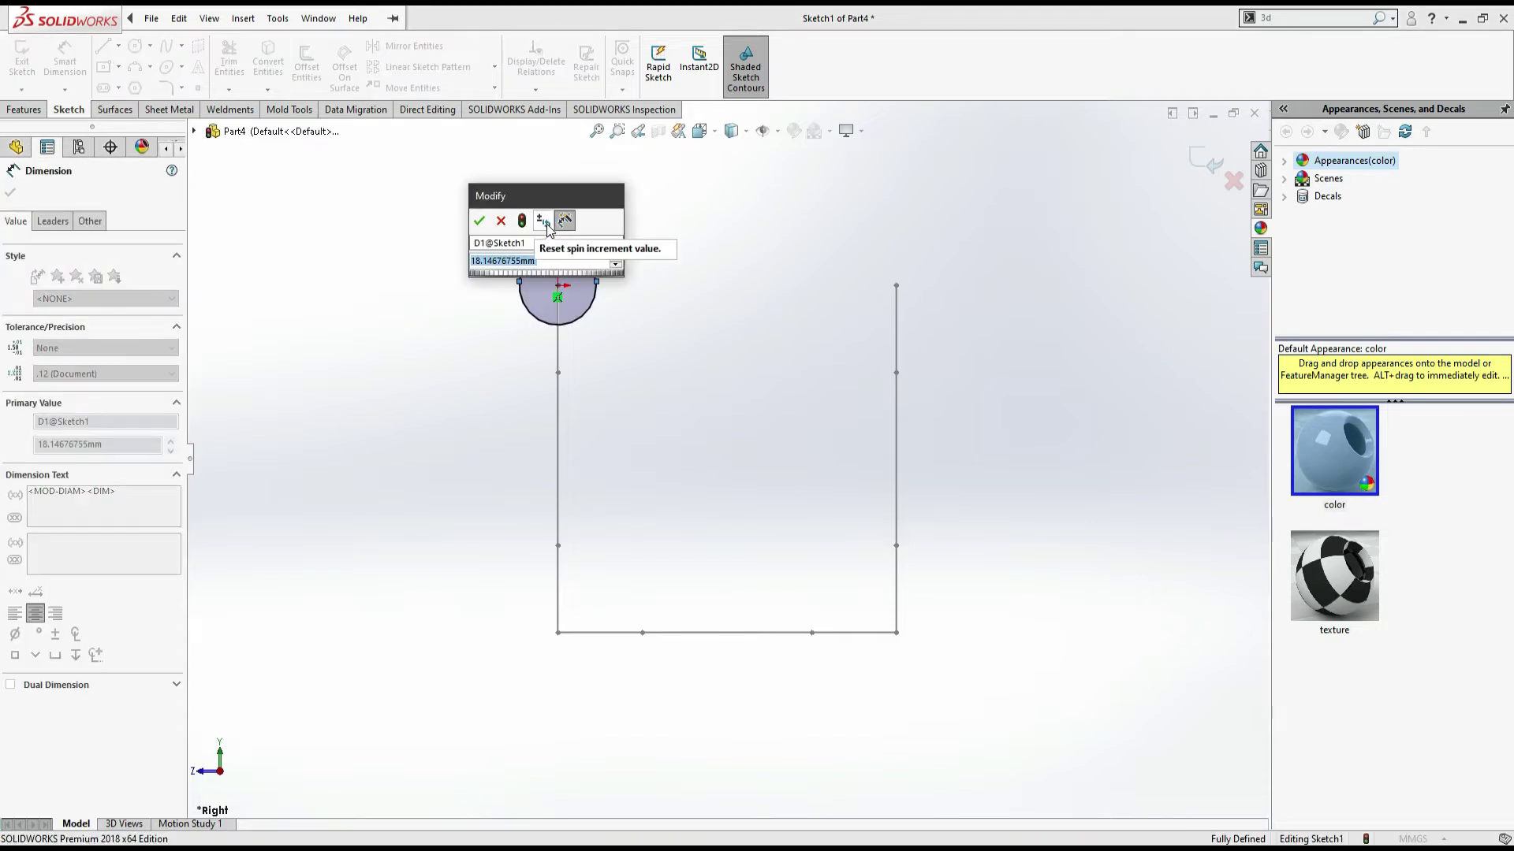
type("20")
key("Return")
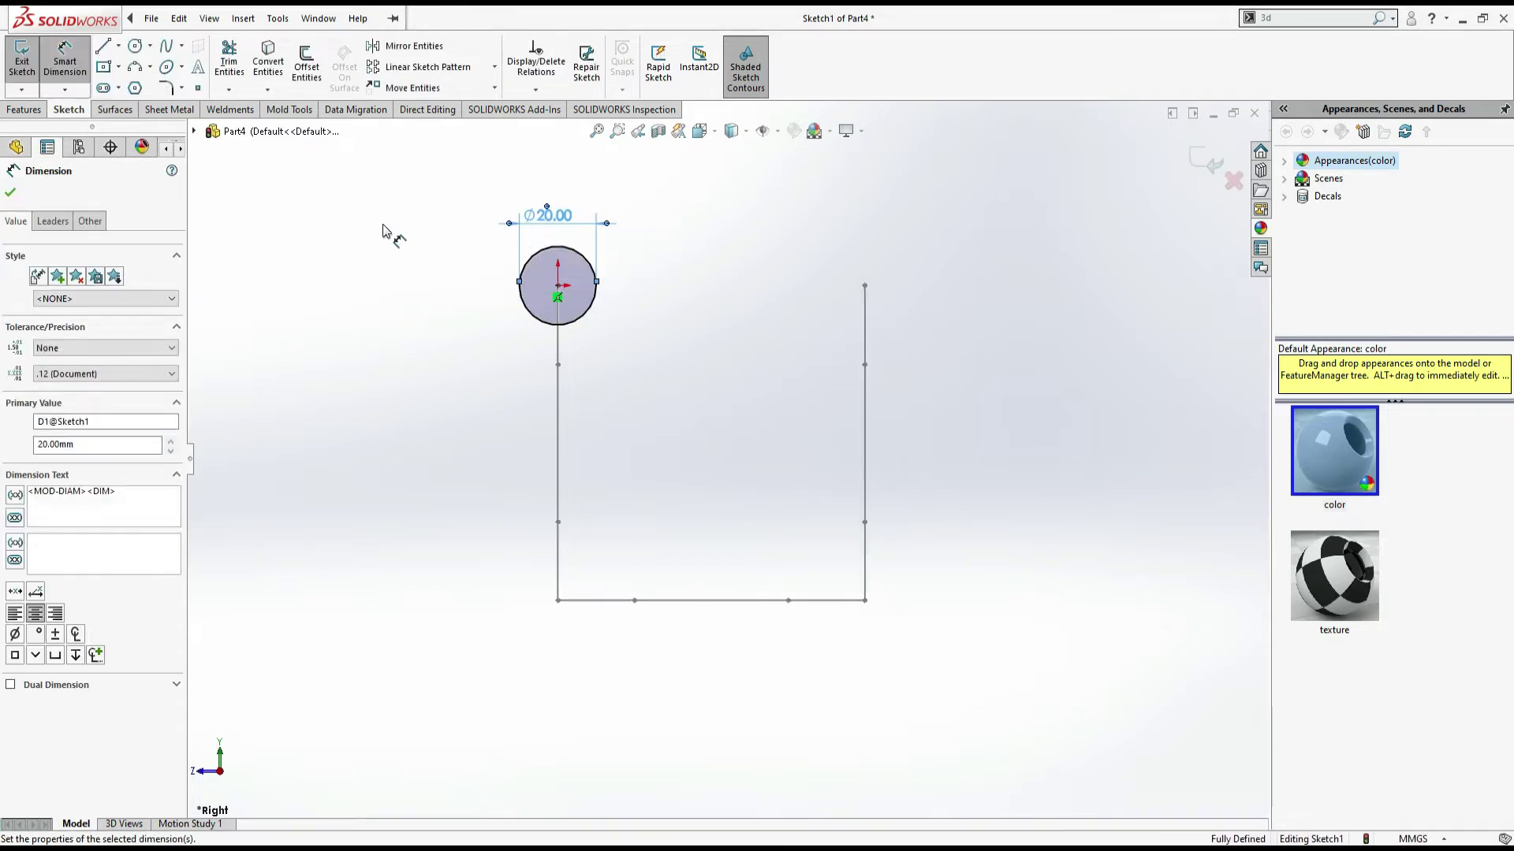
left_click(6, 194)
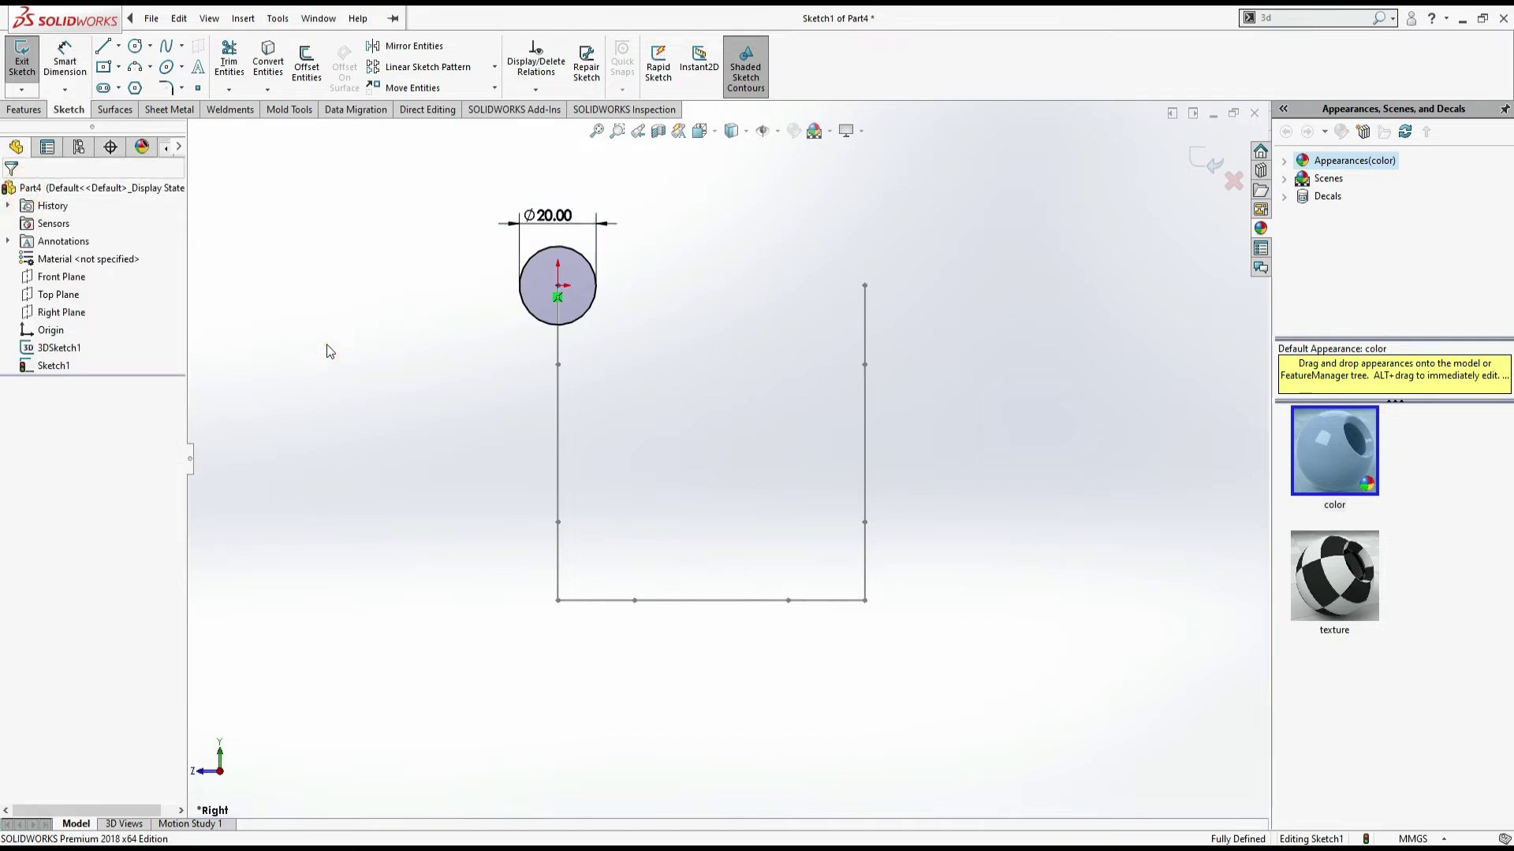
key("ctrl+7")
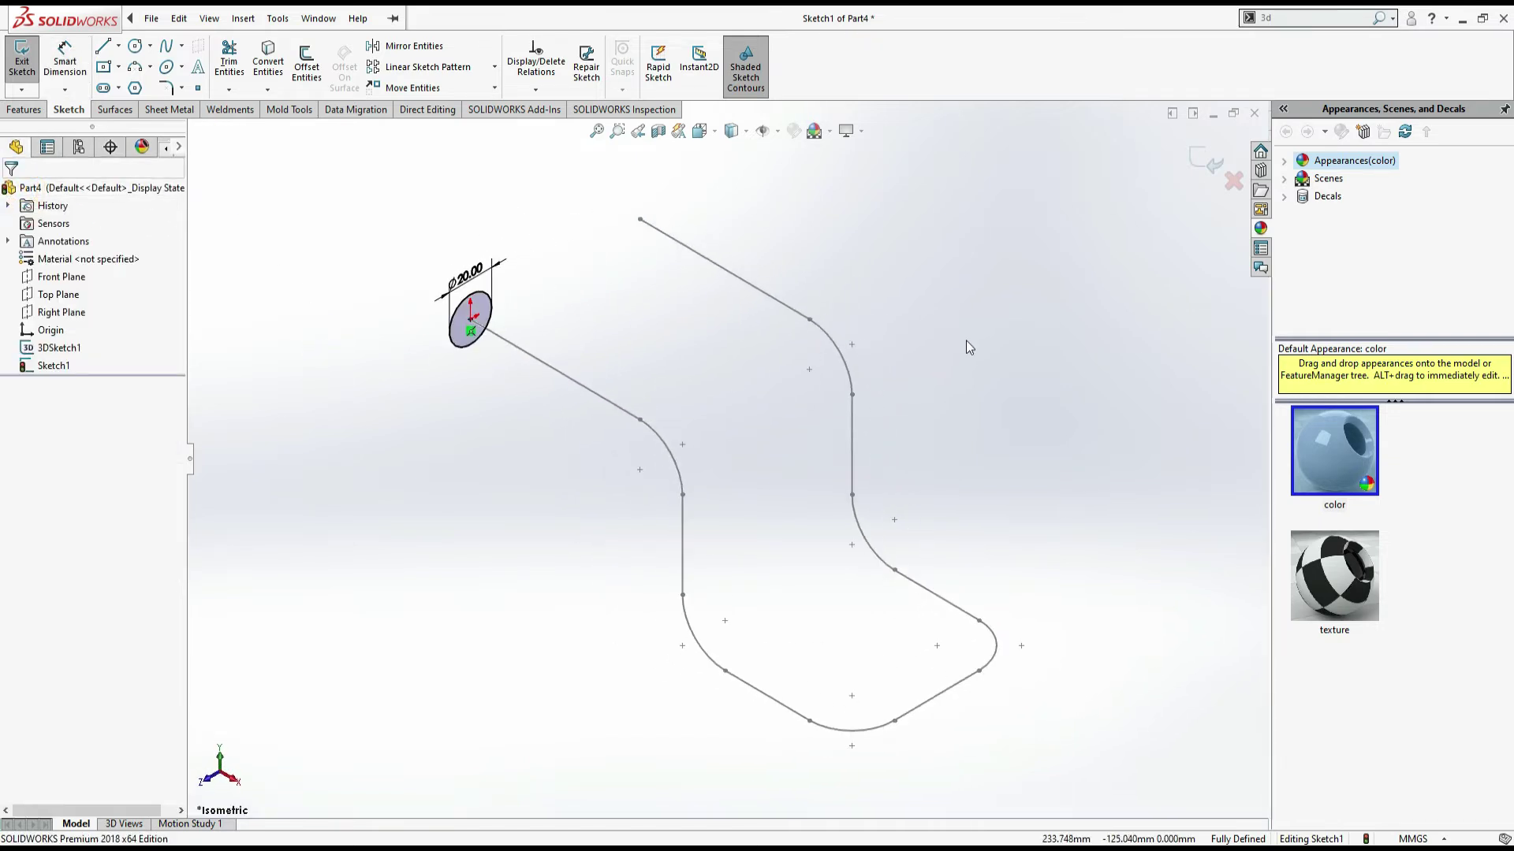
key("ctrl+b")
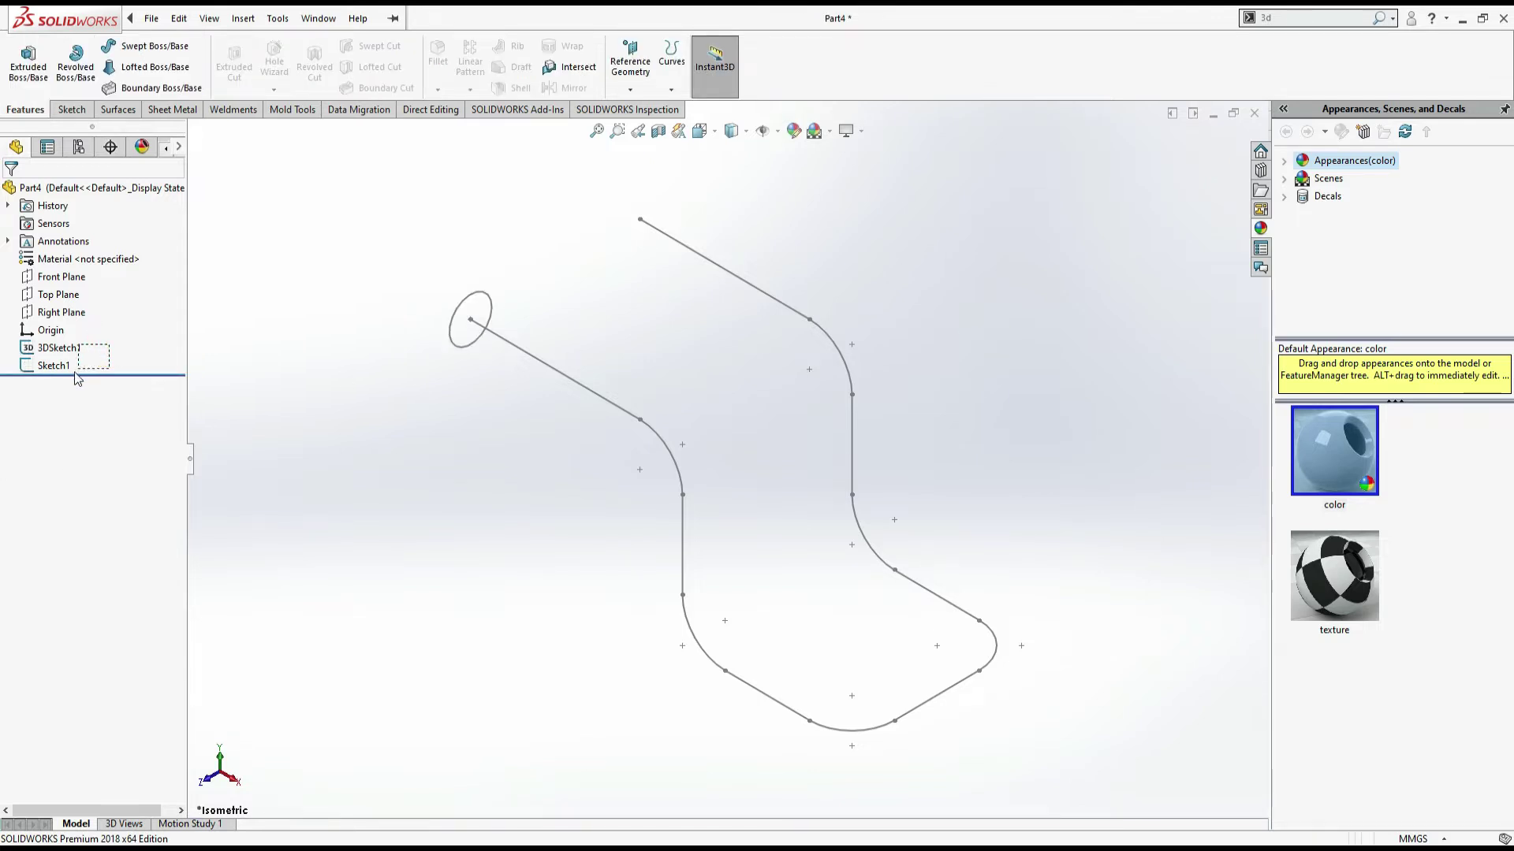
Step: Start a Swept Boss/Base and set the Ø20 mm circle of Sketch1 as its profile
left_click_drag(72, 379, 69, 372)
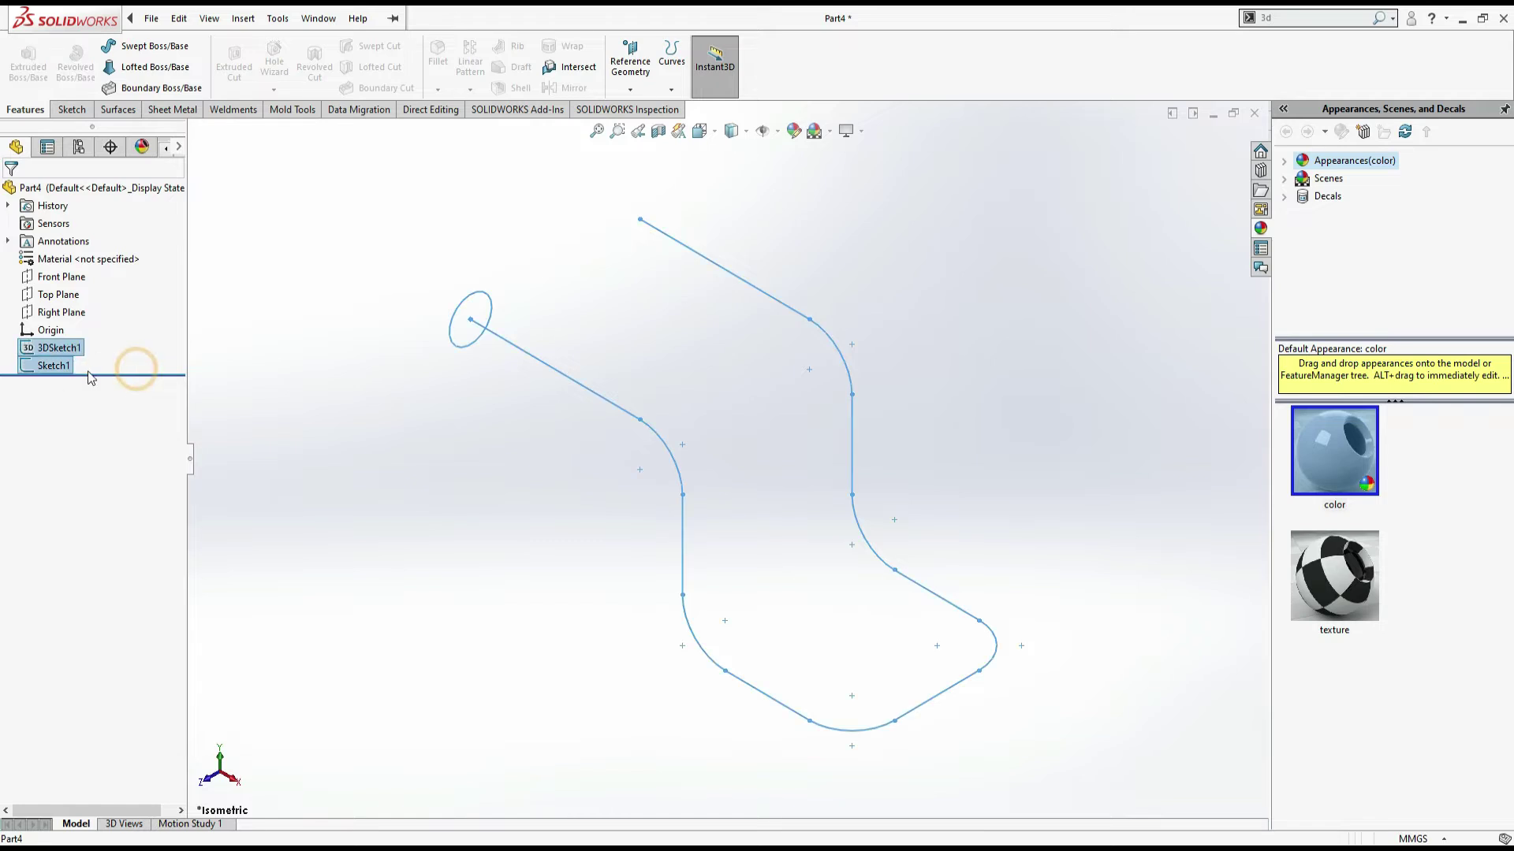
left_click(354, 379)
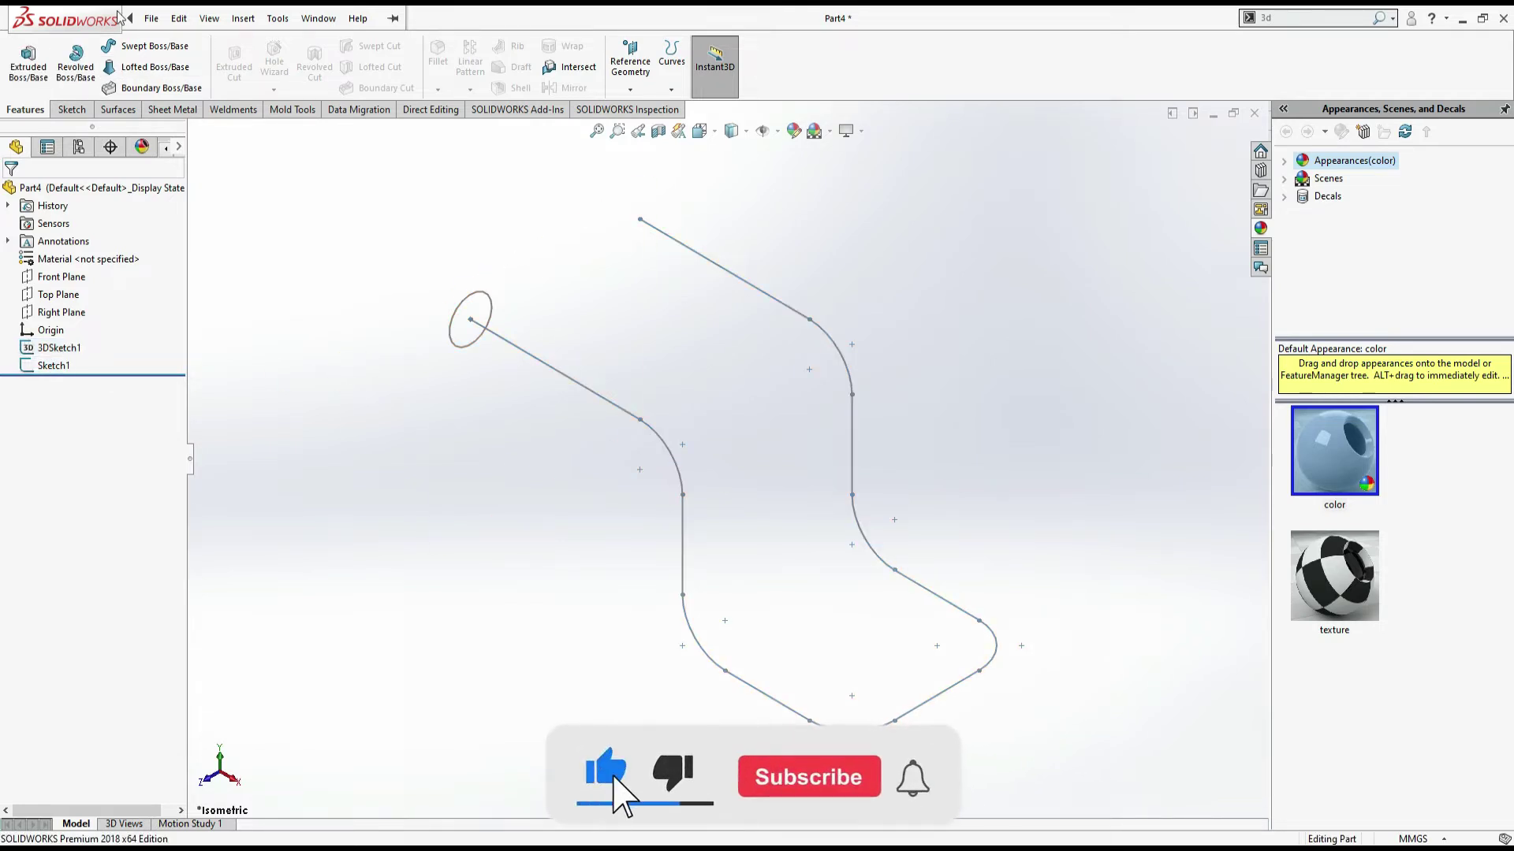
left_click(168, 47)
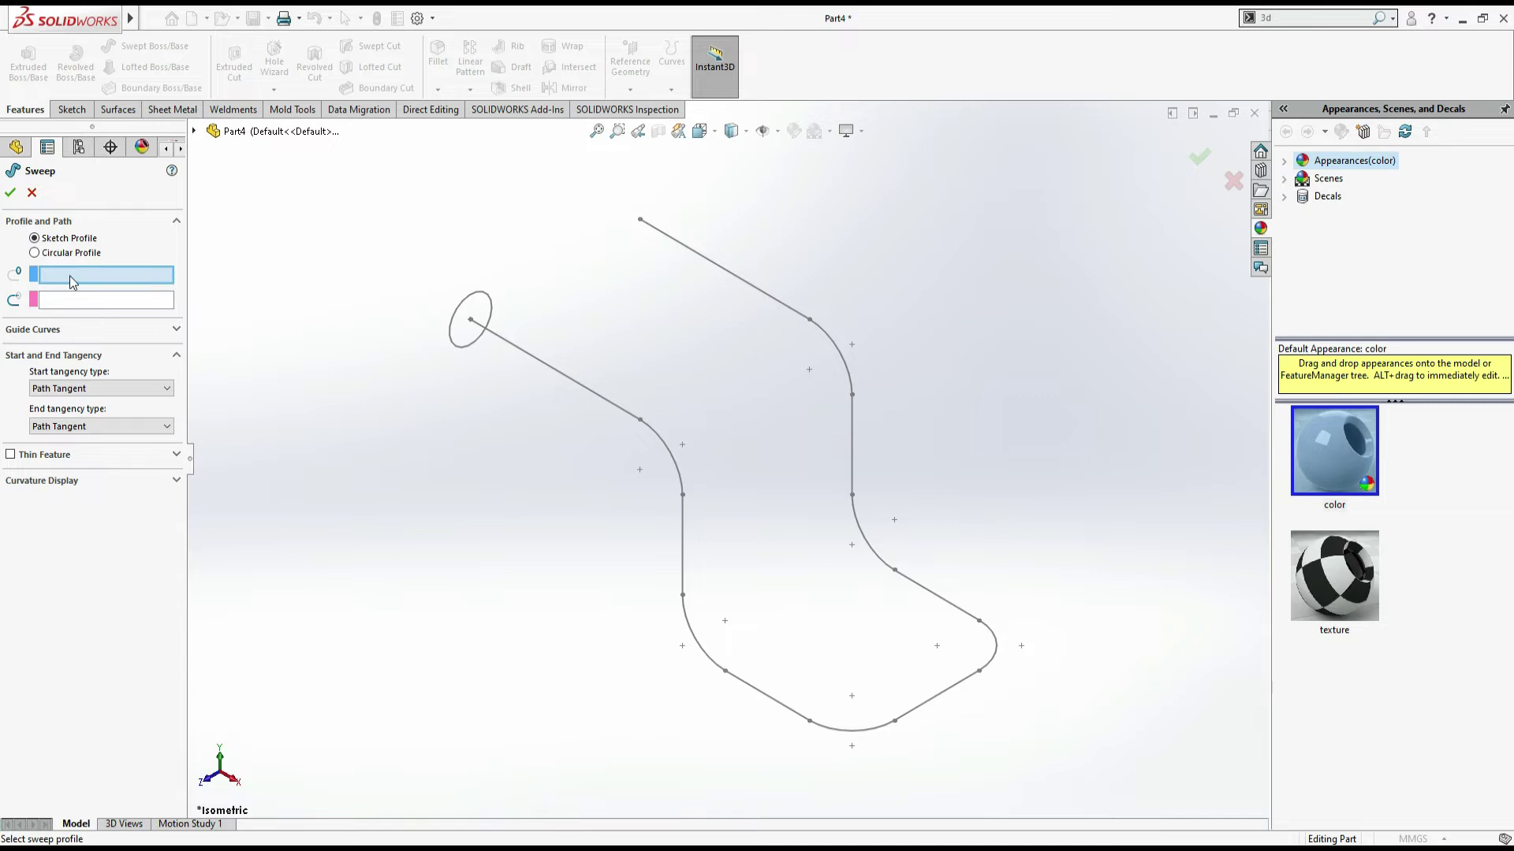
left_click(454, 353)
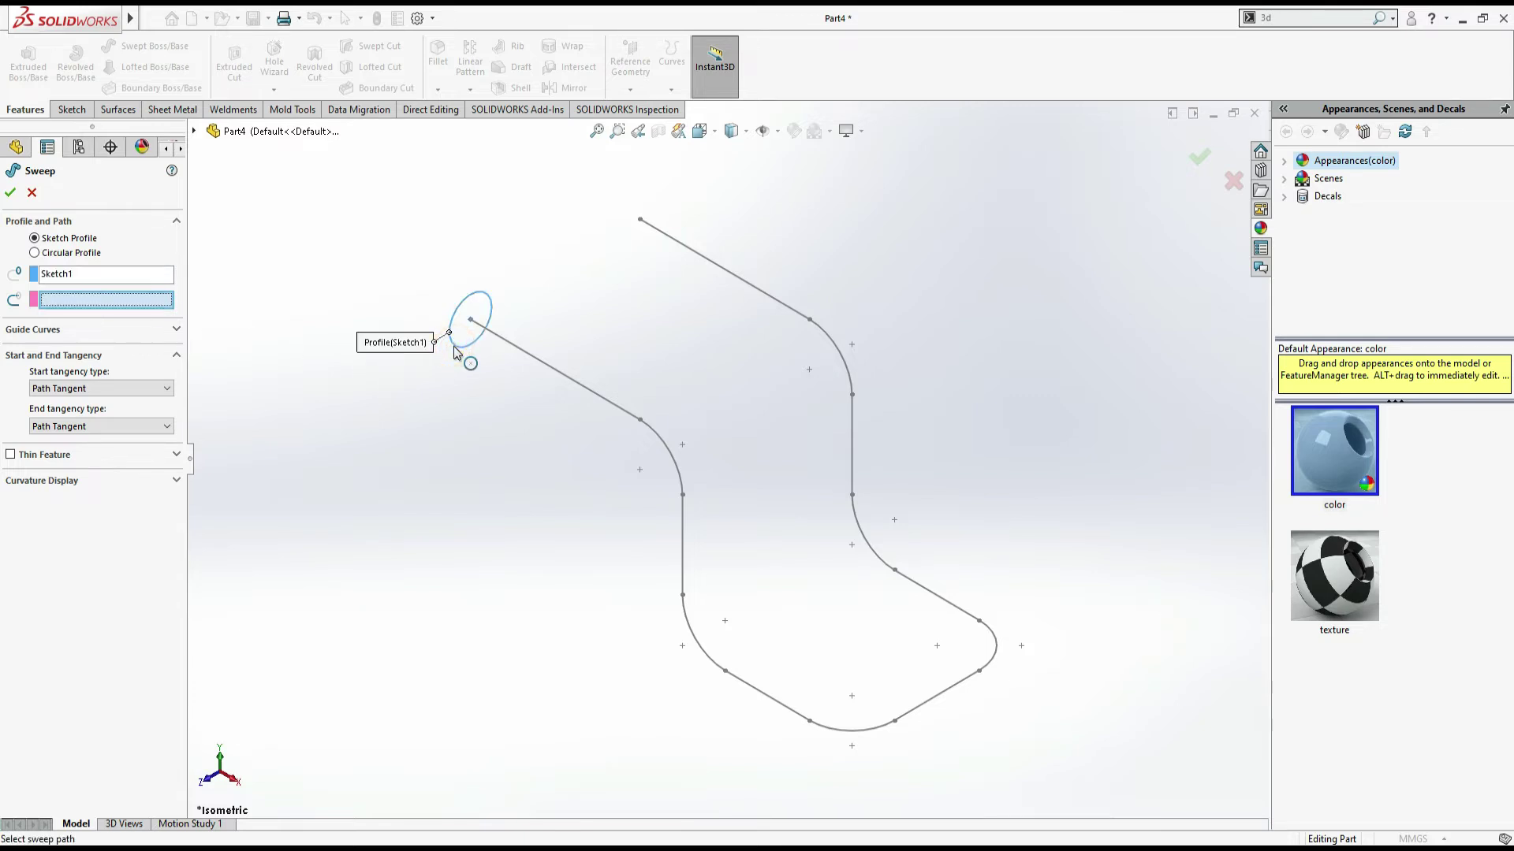
Step: Read page 19 steps 12–13 of the workbook PDF on sweep and shell, then return to SOLIDWORKS
key("alt+Tab")
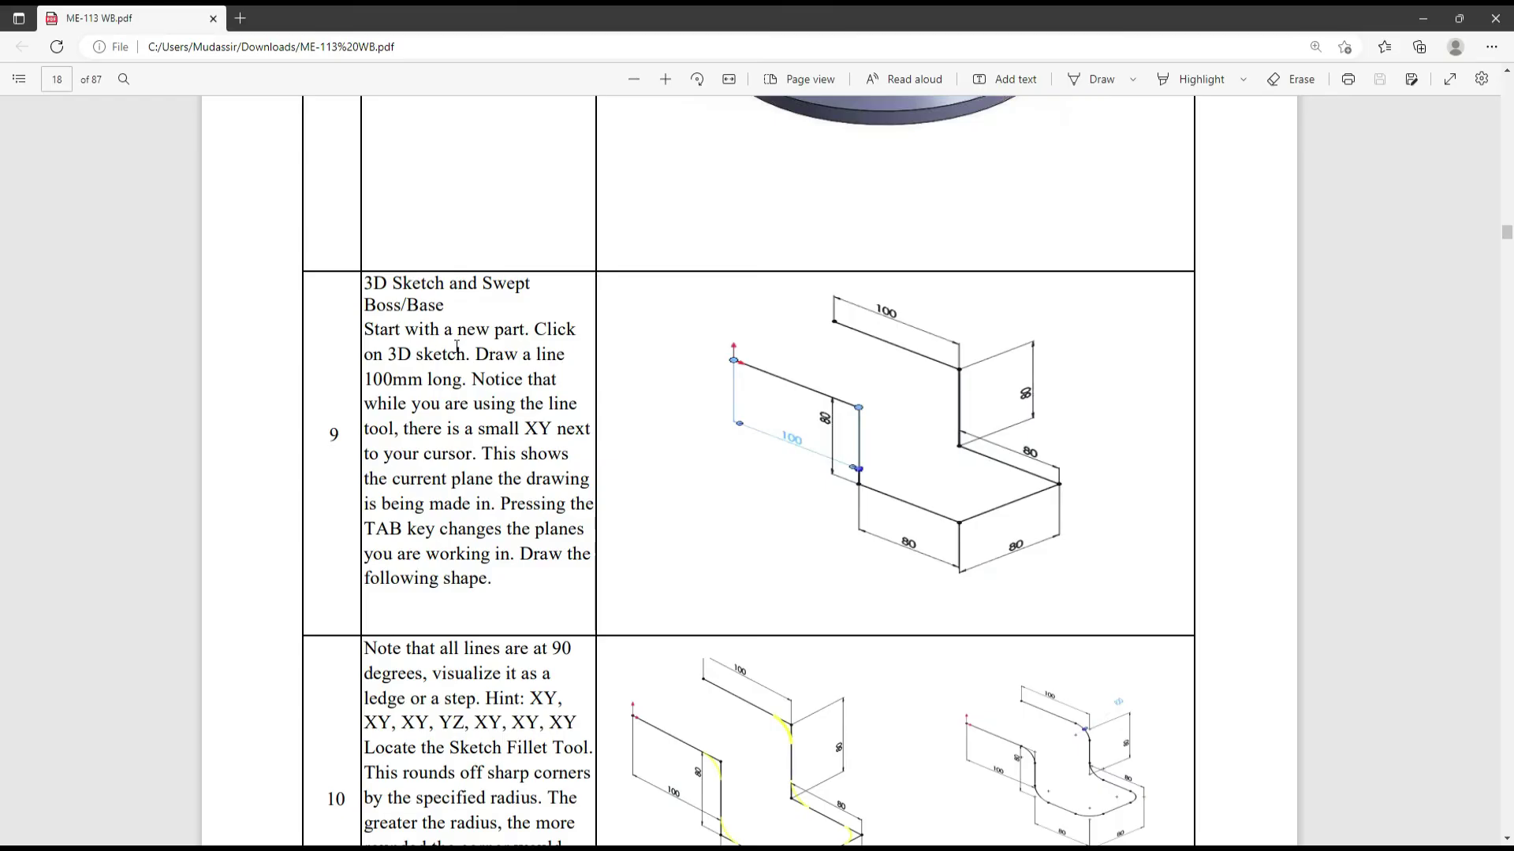
scroll(1051, 606, "down", 15)
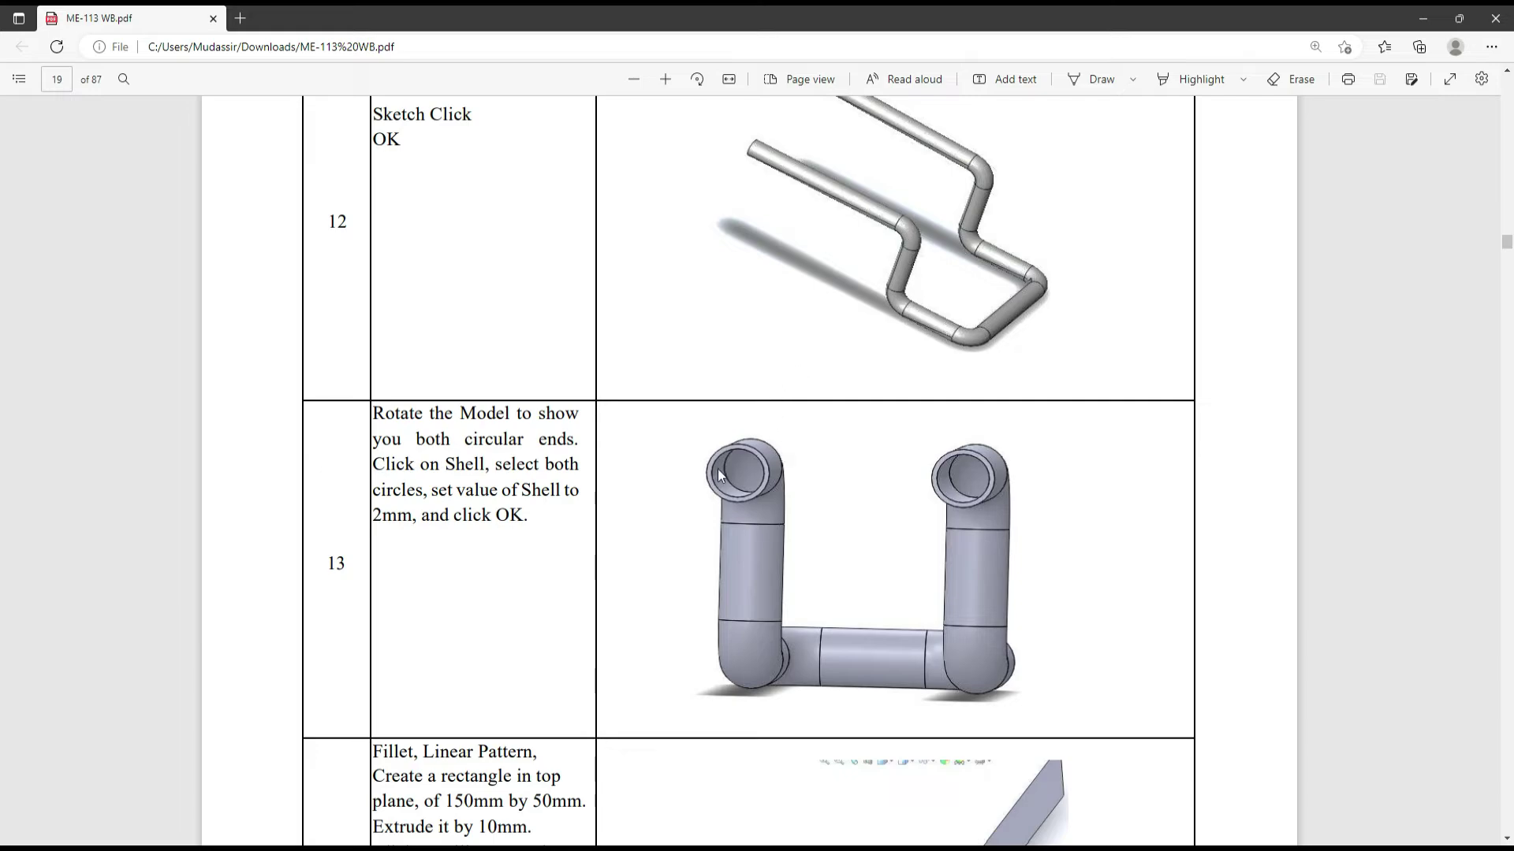
key("alt+Tab")
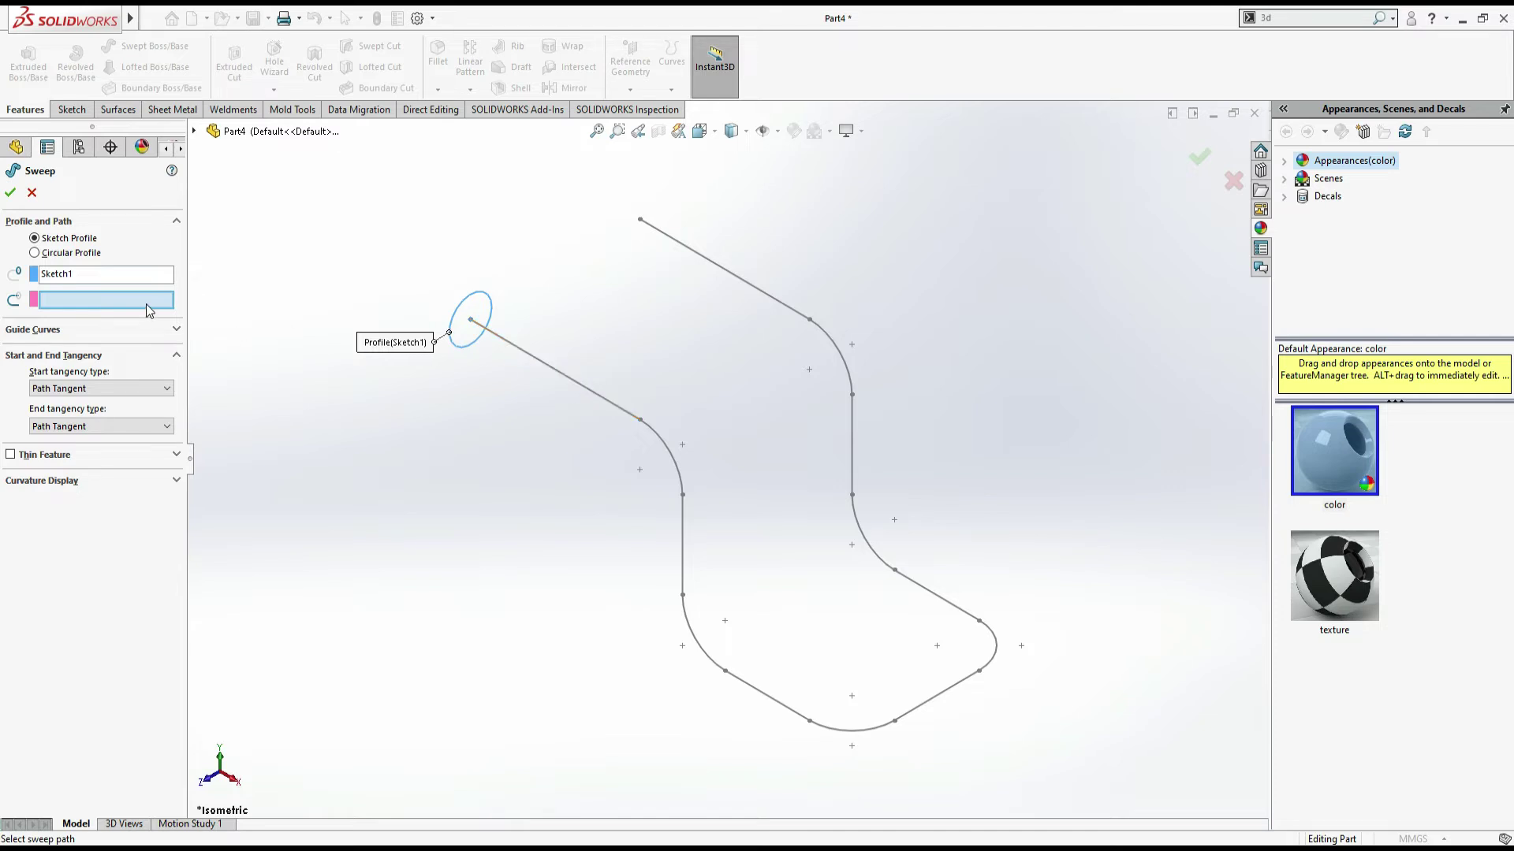
Step: Set 3DSketch1 as the path to sweep the Ø20 mm circle into solid Sweep1
left_click(571, 381)
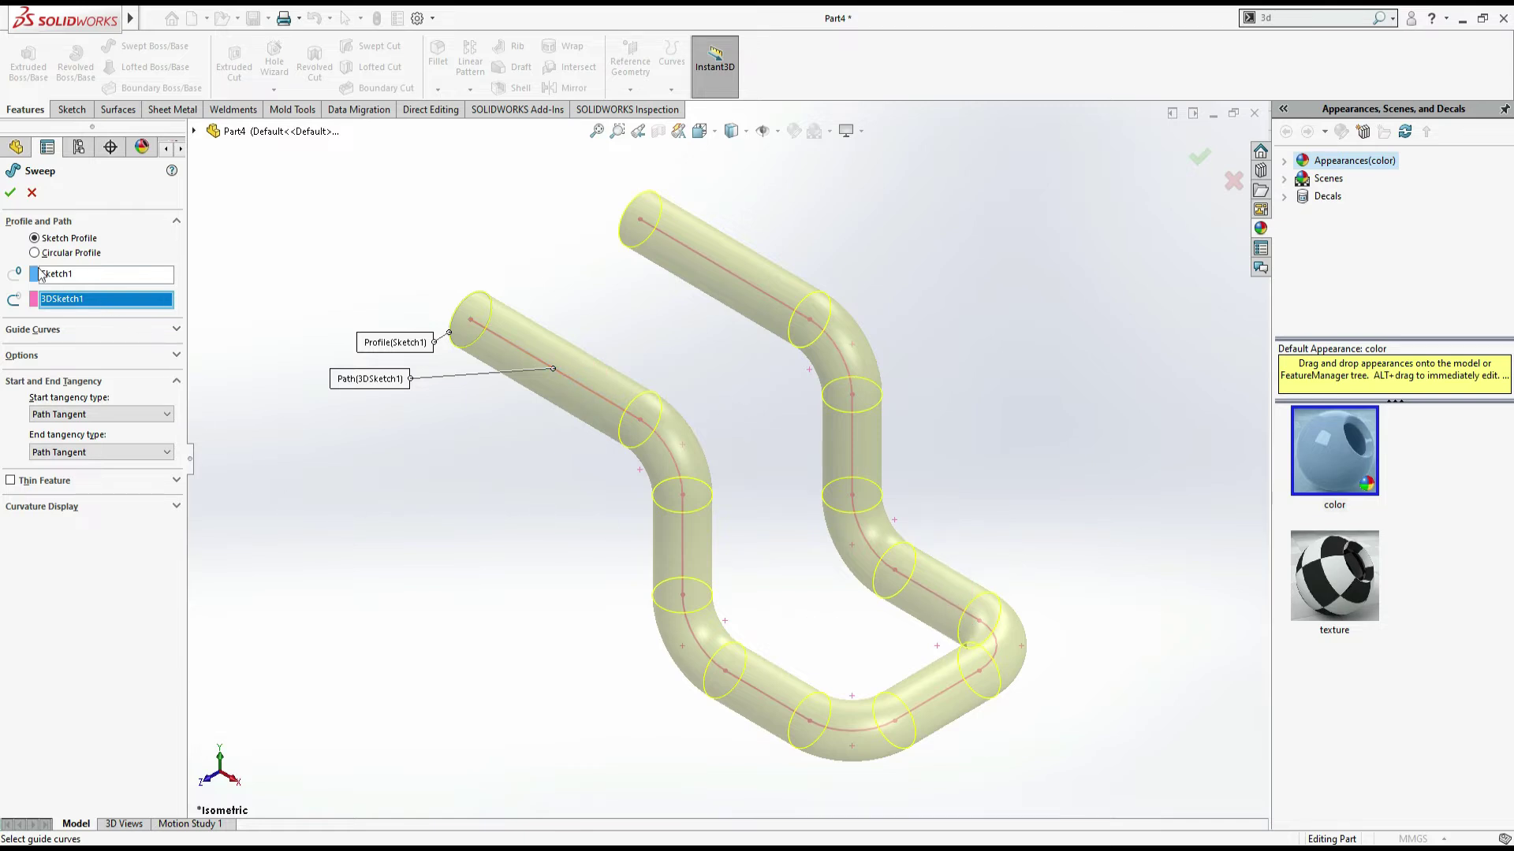
left_click(10, 193)
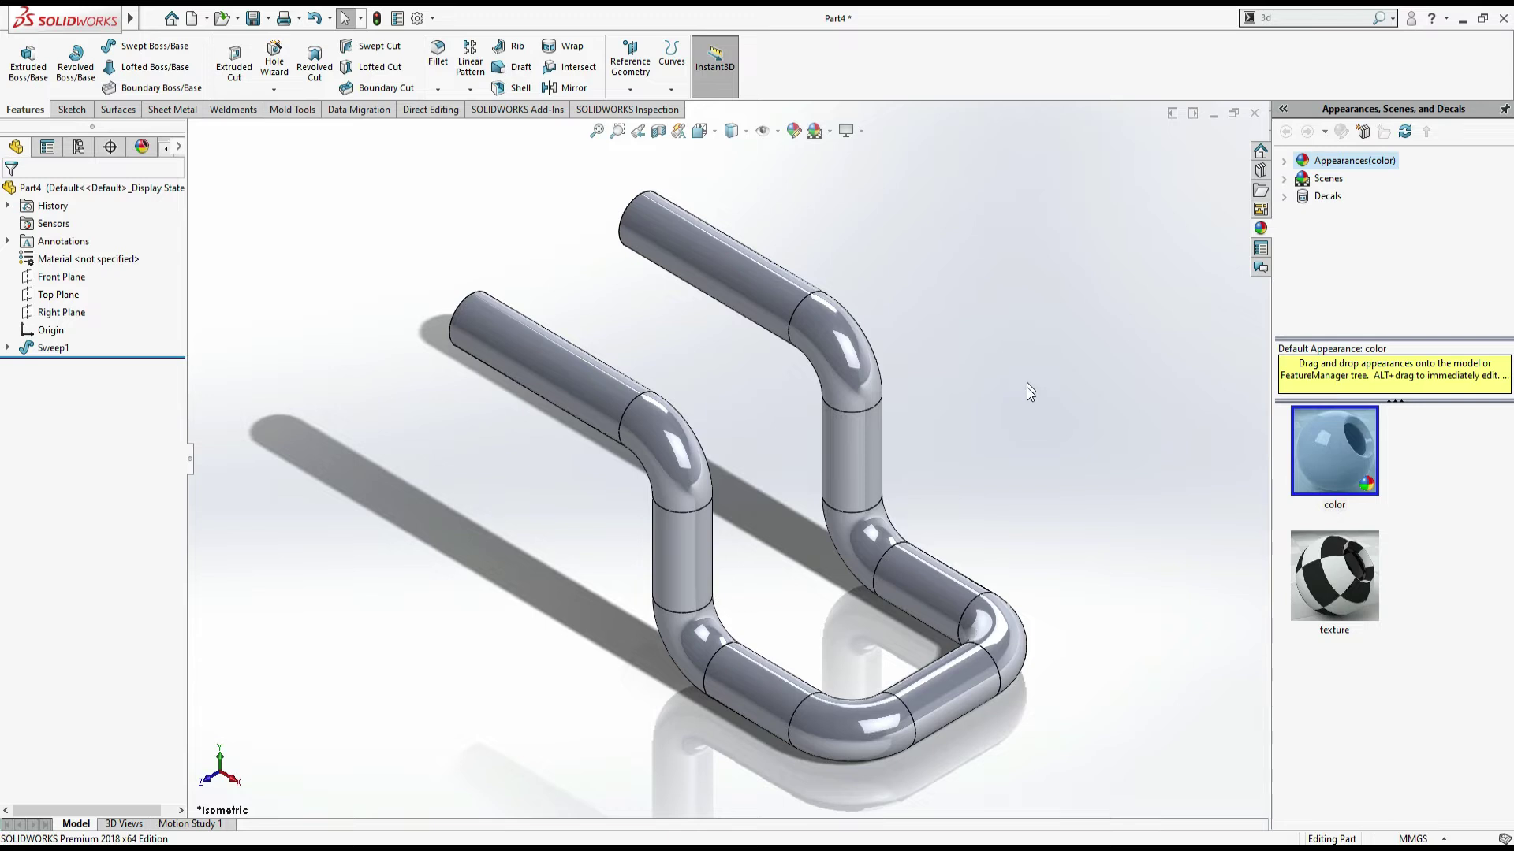
middle_click_drag(1026, 398, 1215, 418)
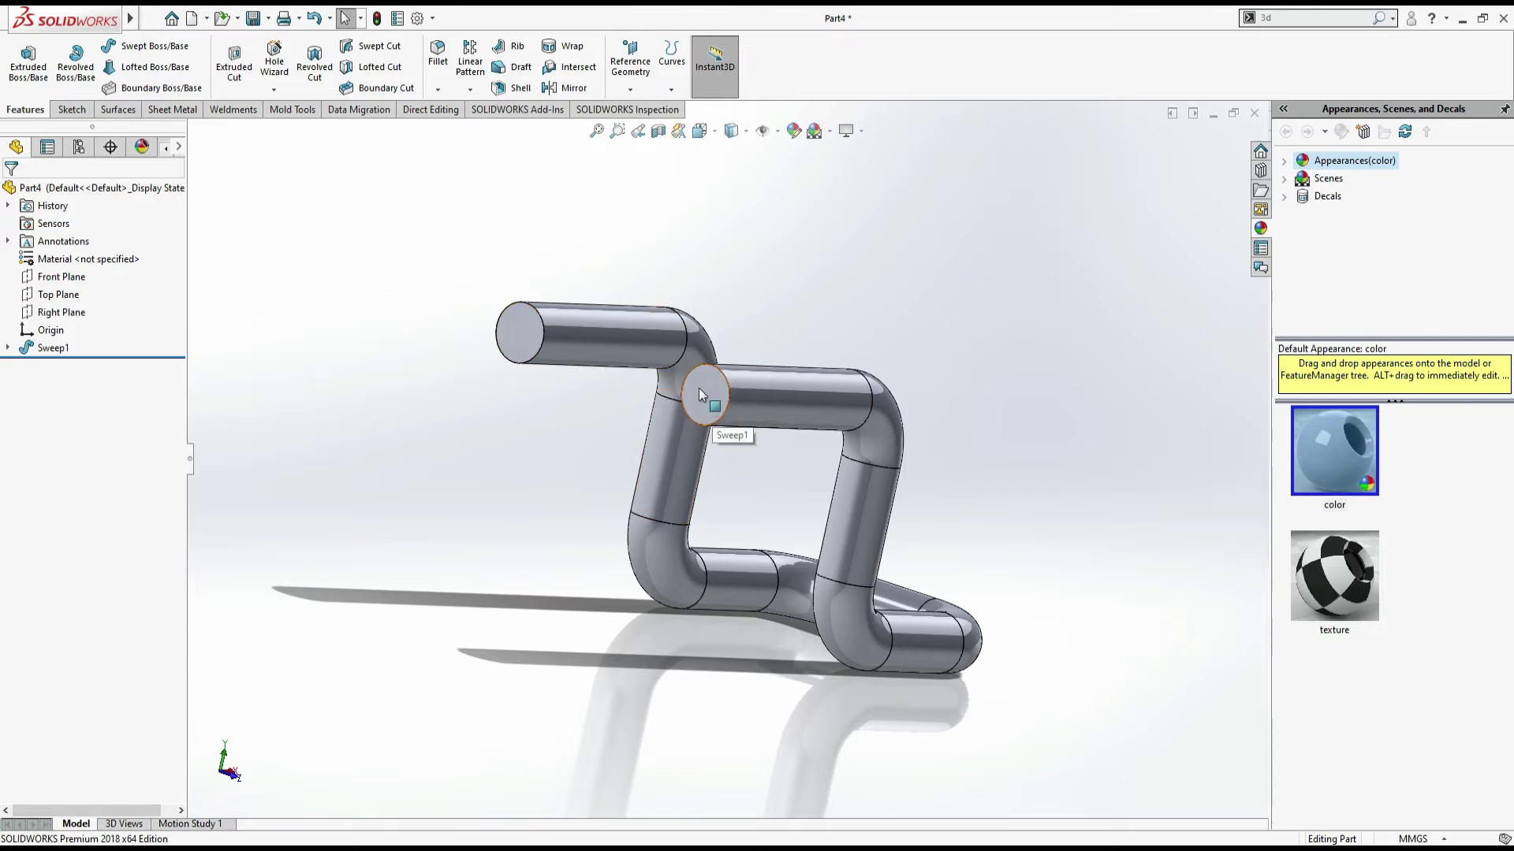
Step: Cut the tube with a Front Plane section view to confirm it is solid, then close it
left_click(659, 135)
middle_click_drag(906, 264, 724, 552)
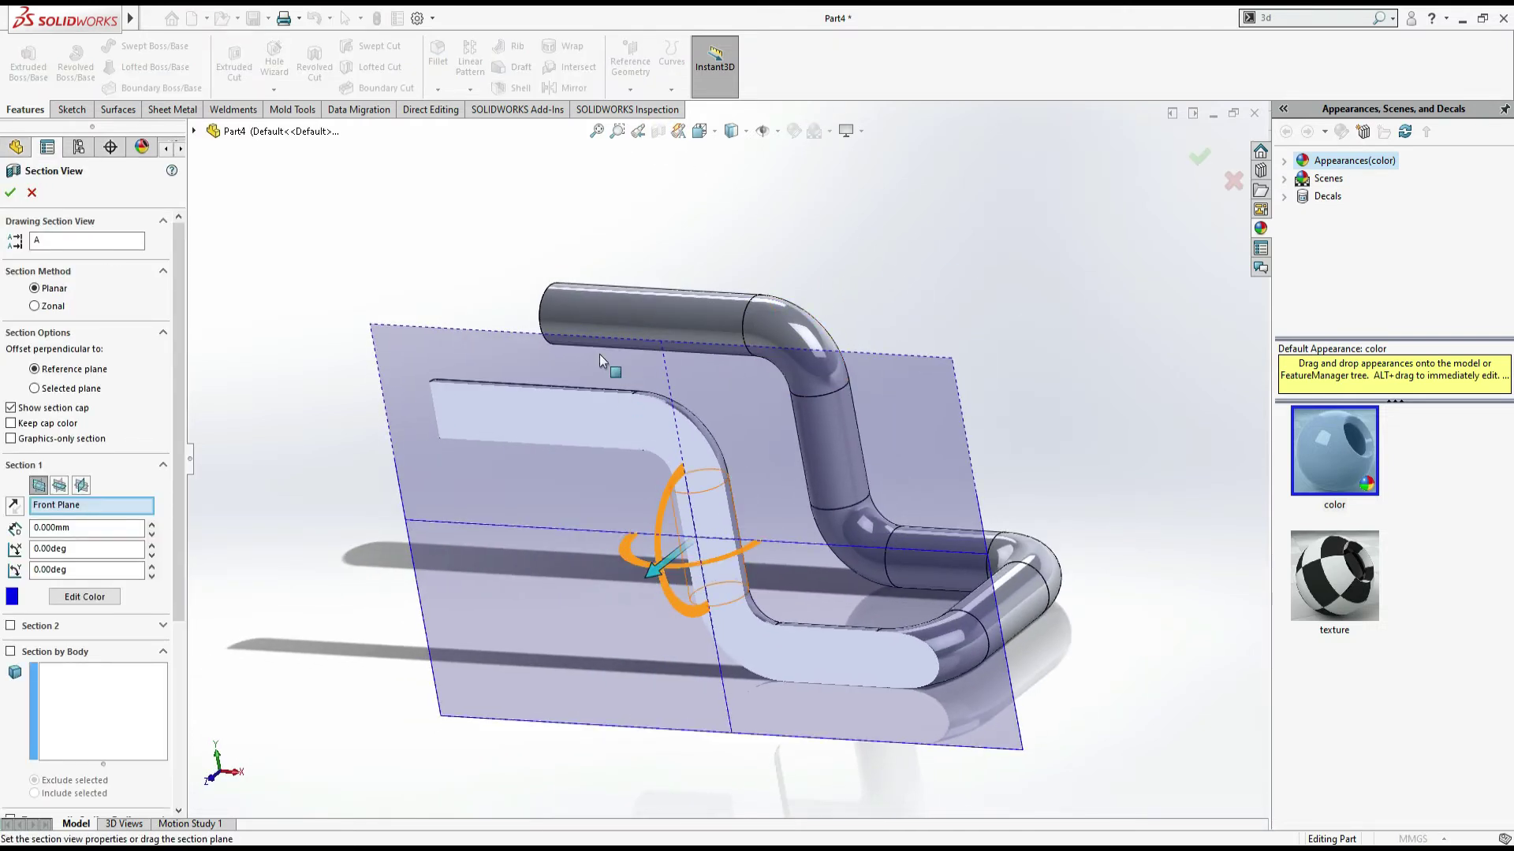
left_click(10, 192)
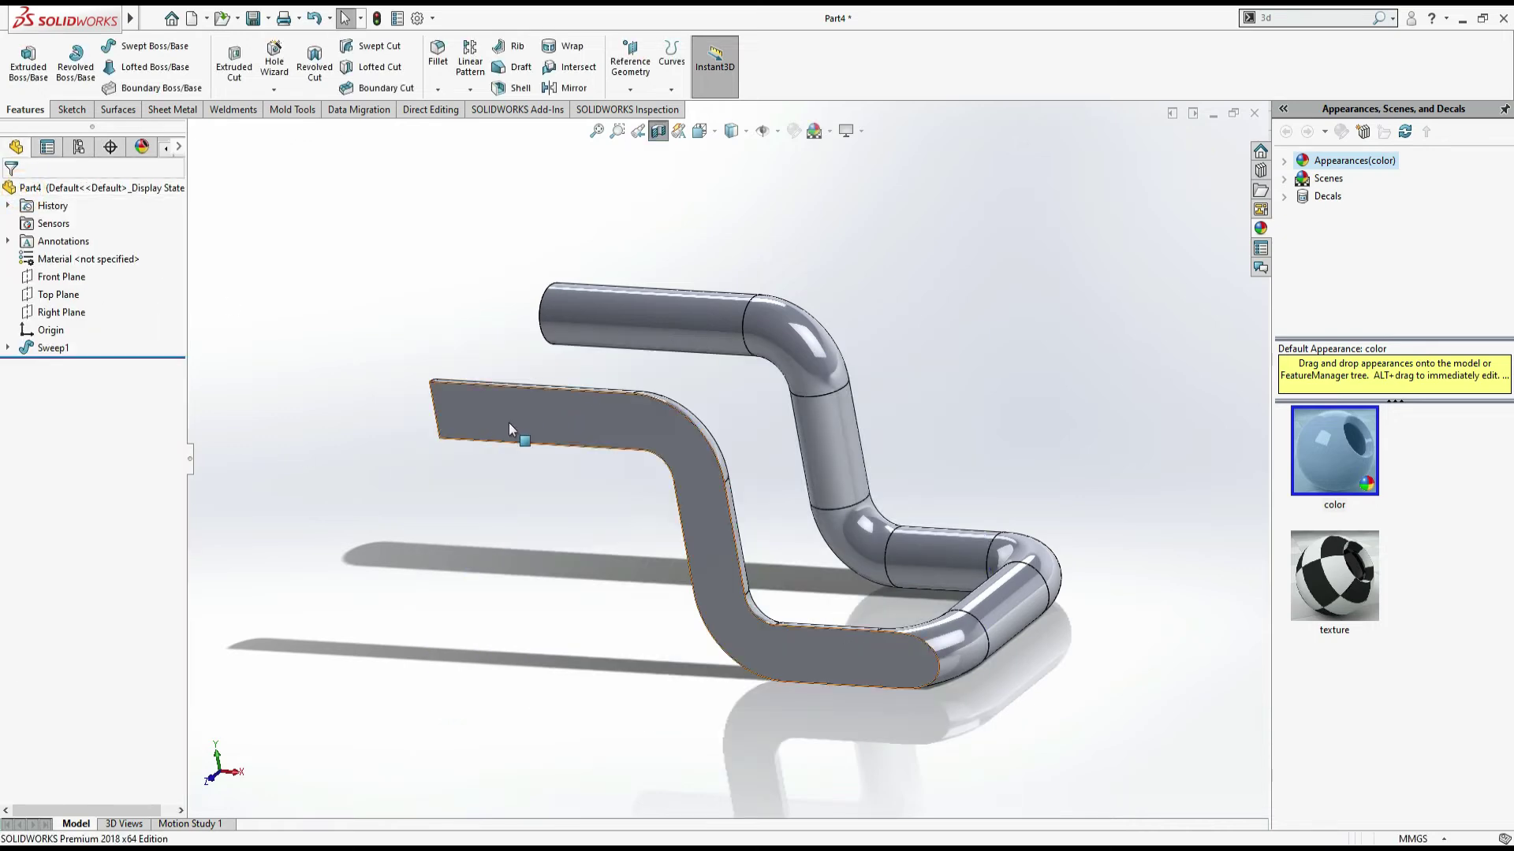
mouse_move(978, 713)
middle_mouse_down()
mouse_move(930, 743)
mouse_move(987, 734)
mouse_move(978, 713)
middle_mouse_up()
left_click(638, 131)
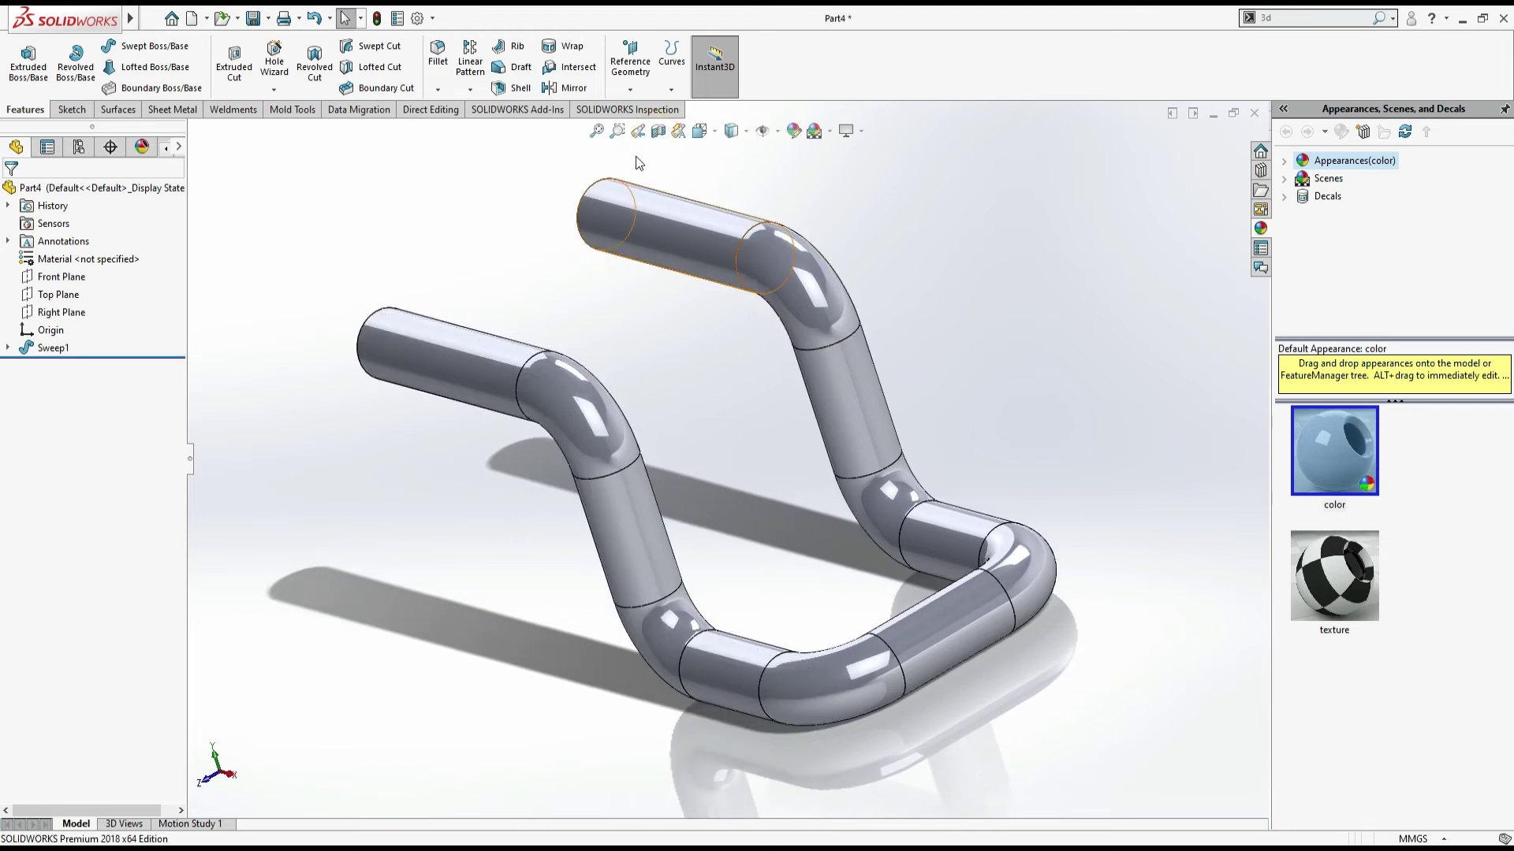
Step: Section the tube again with the plane rotated across both legs, then orbit to show both ends
left_click(658, 131)
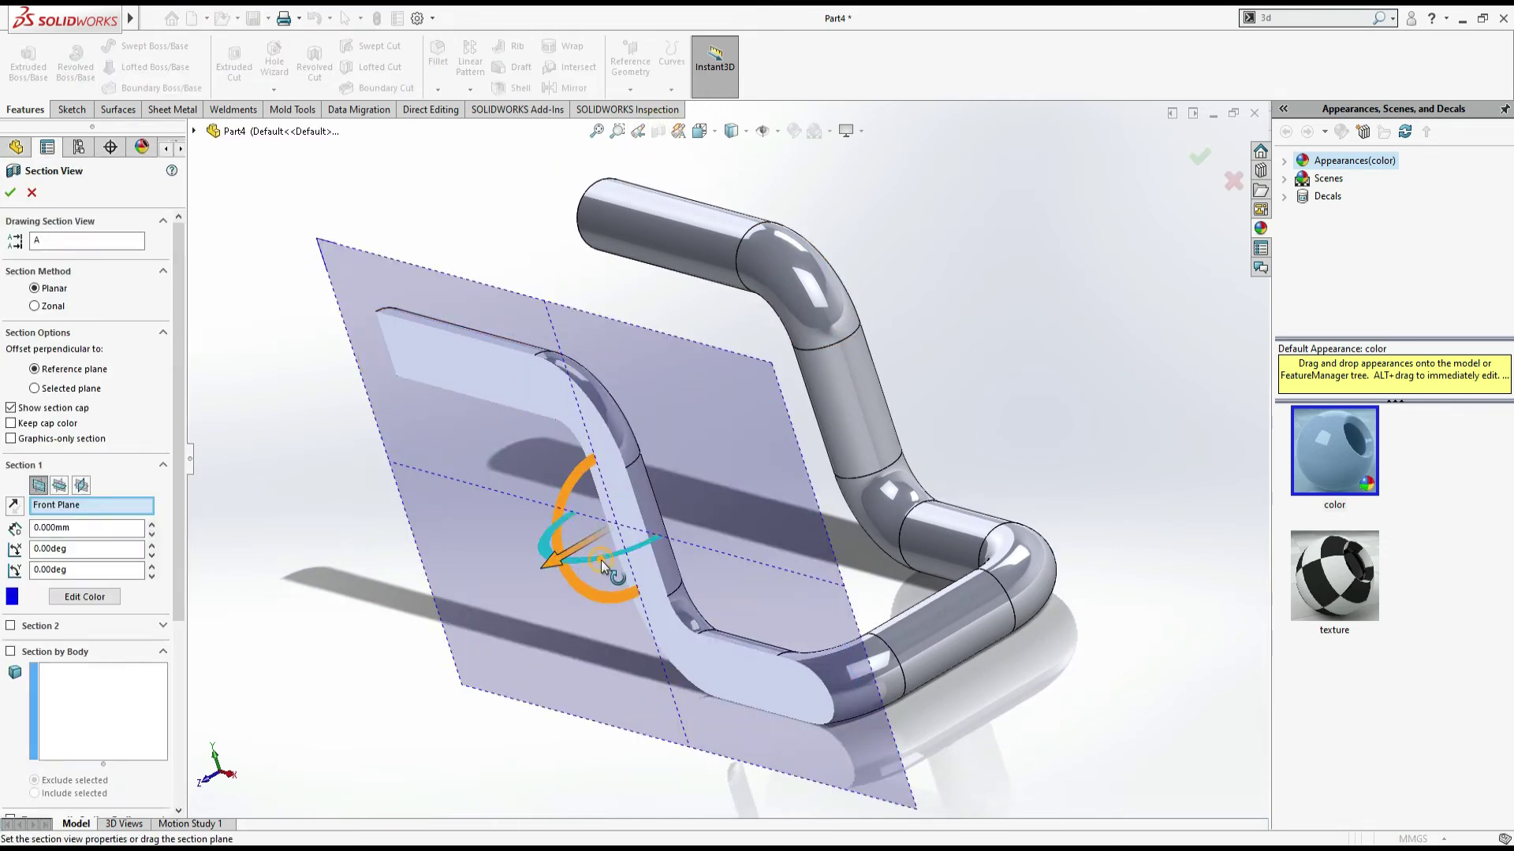
left_click_drag(600, 557, 913, 303)
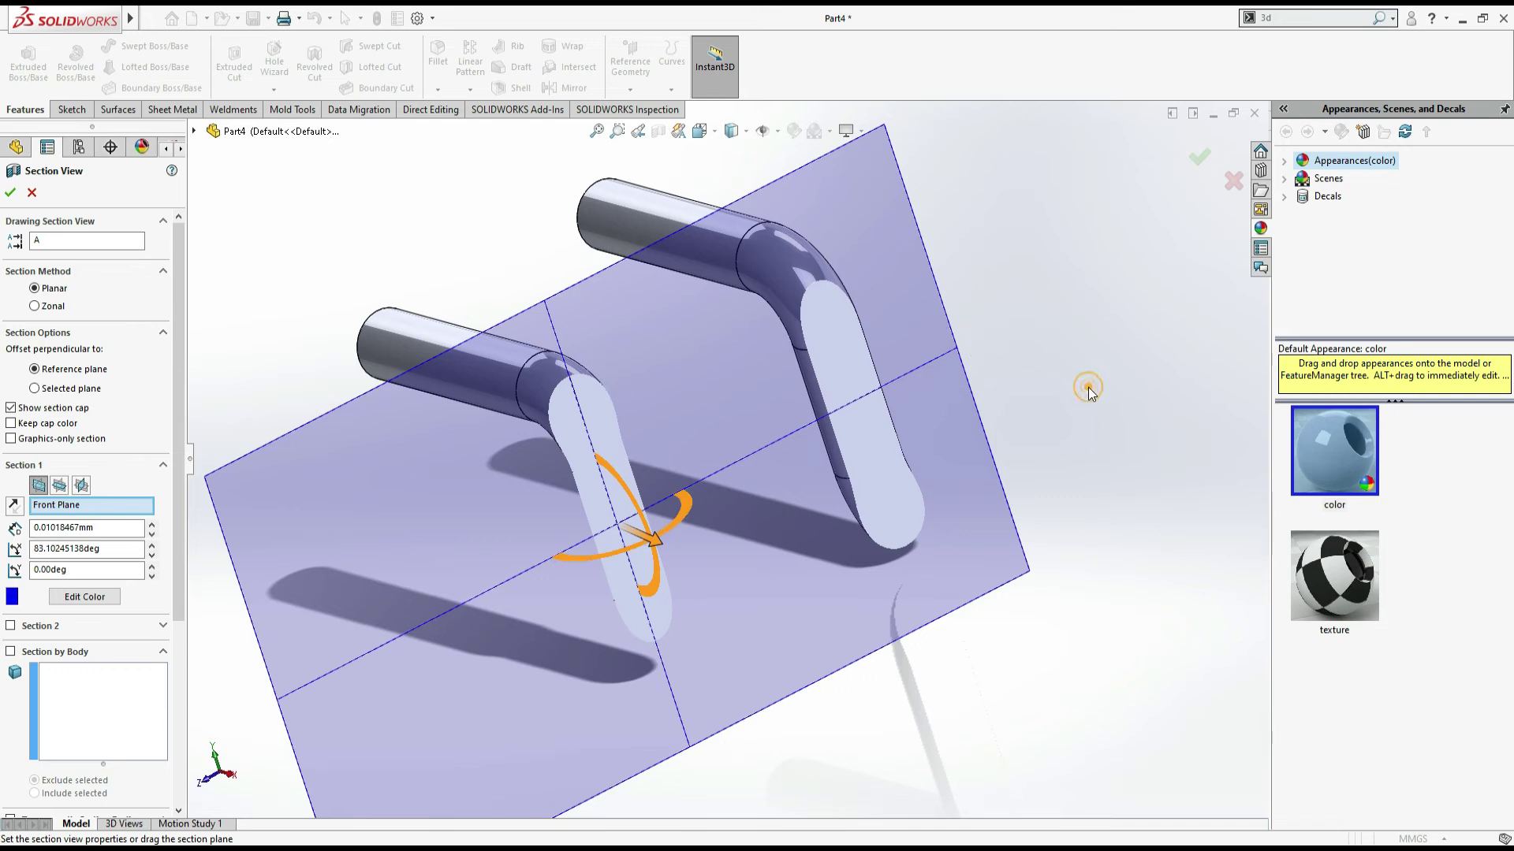
left_click(11, 193)
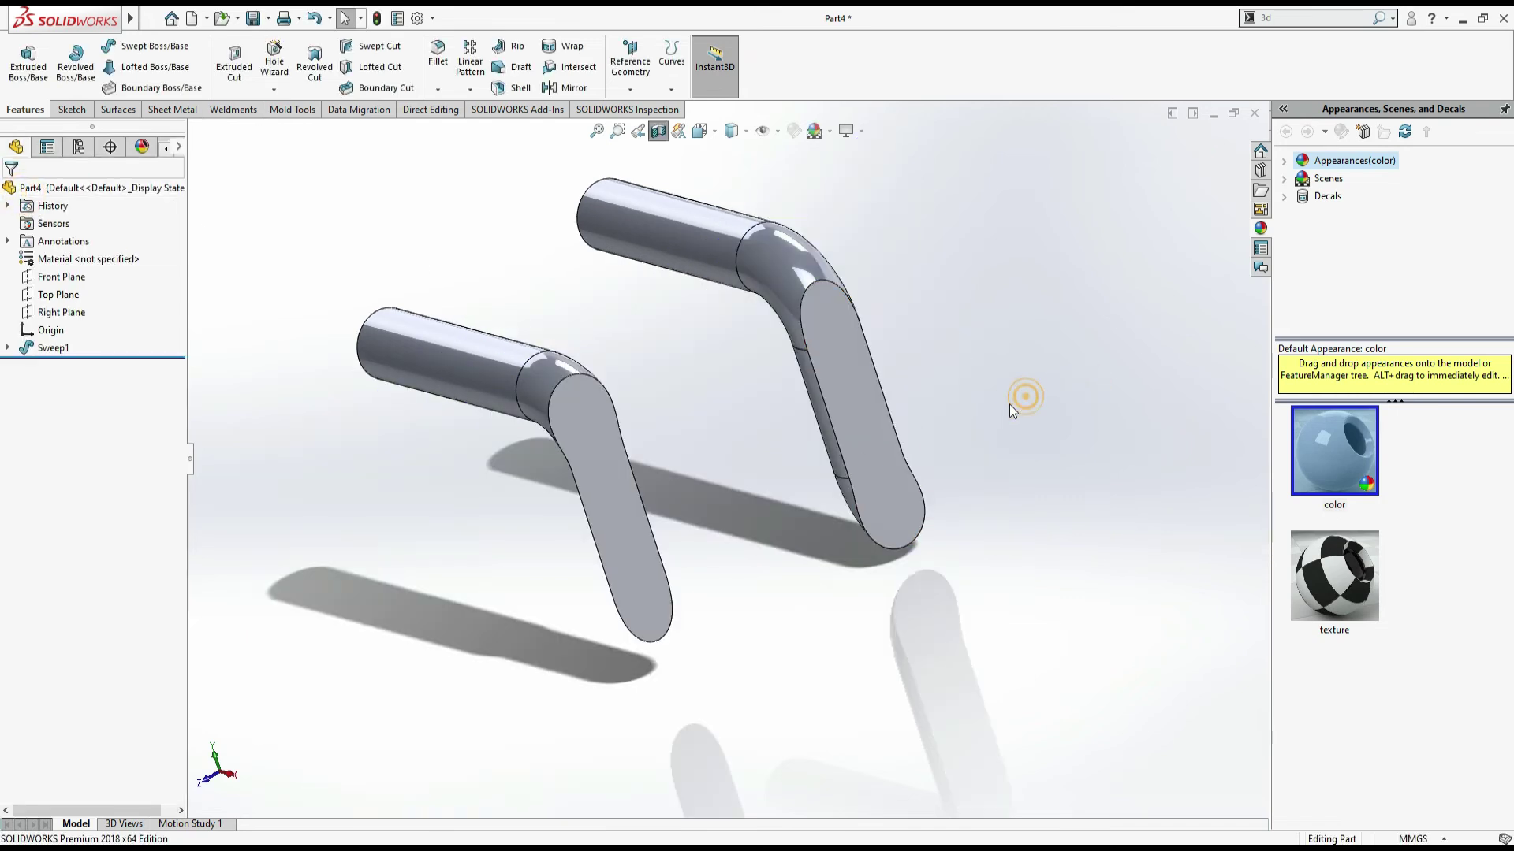
middle_click_drag(948, 435, 727, 474)
left_click(661, 132)
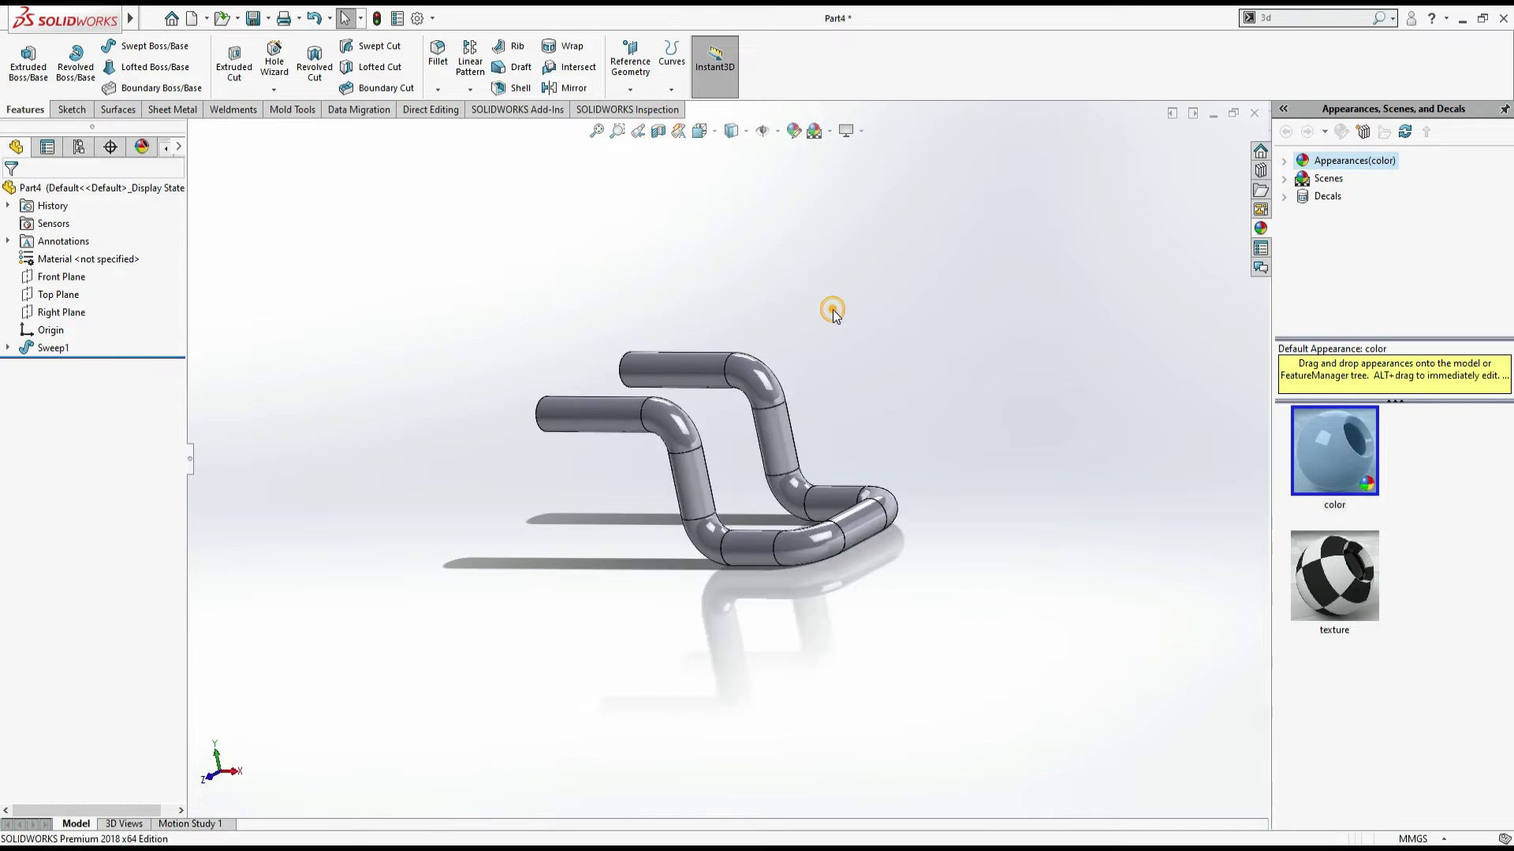
middle_click_drag(916, 328, 1127, 343)
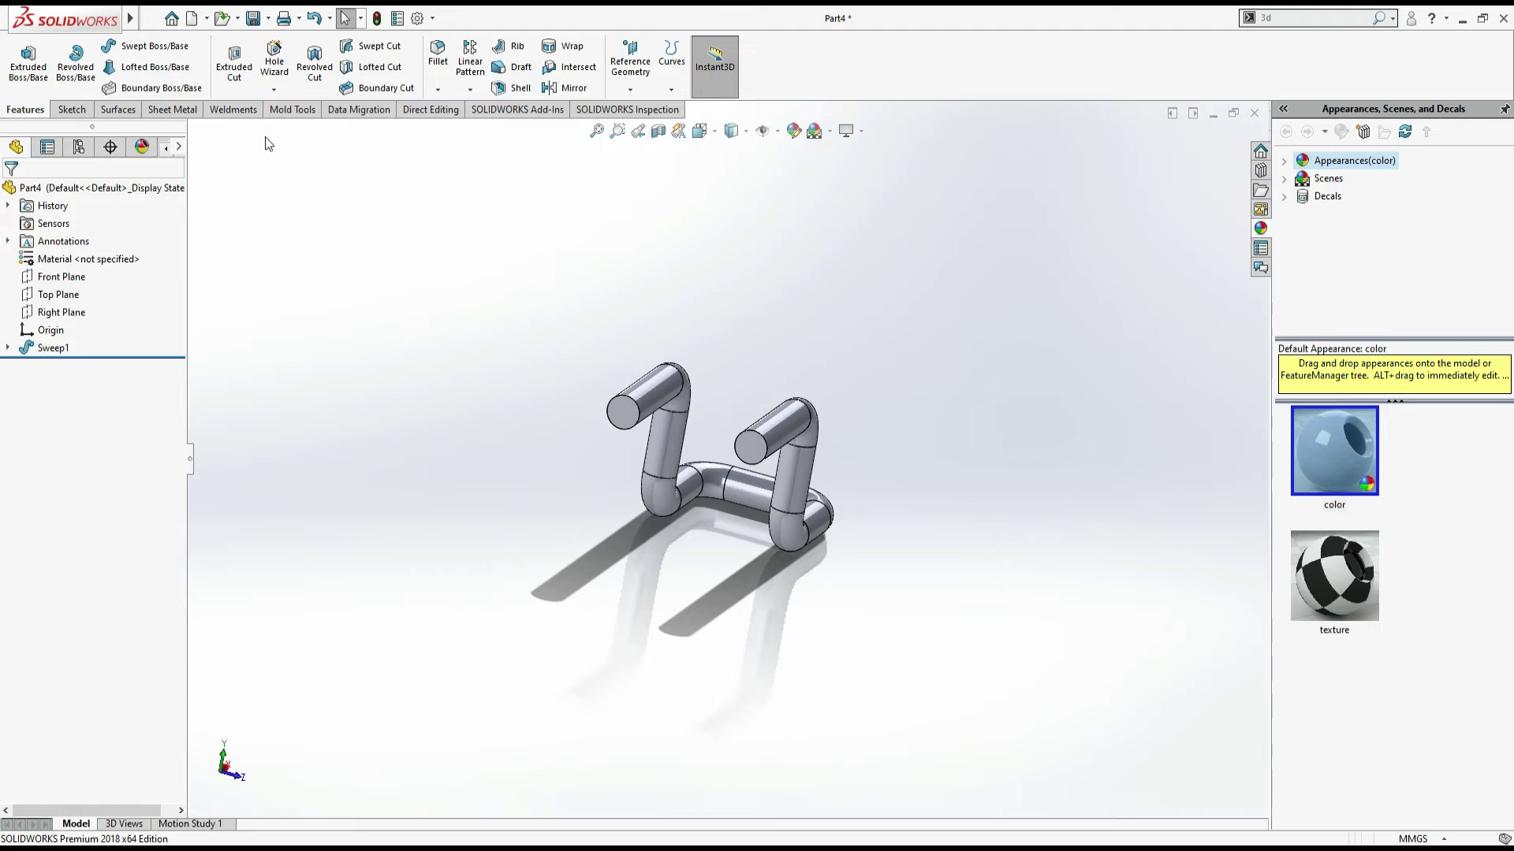
key("alt+Tab")
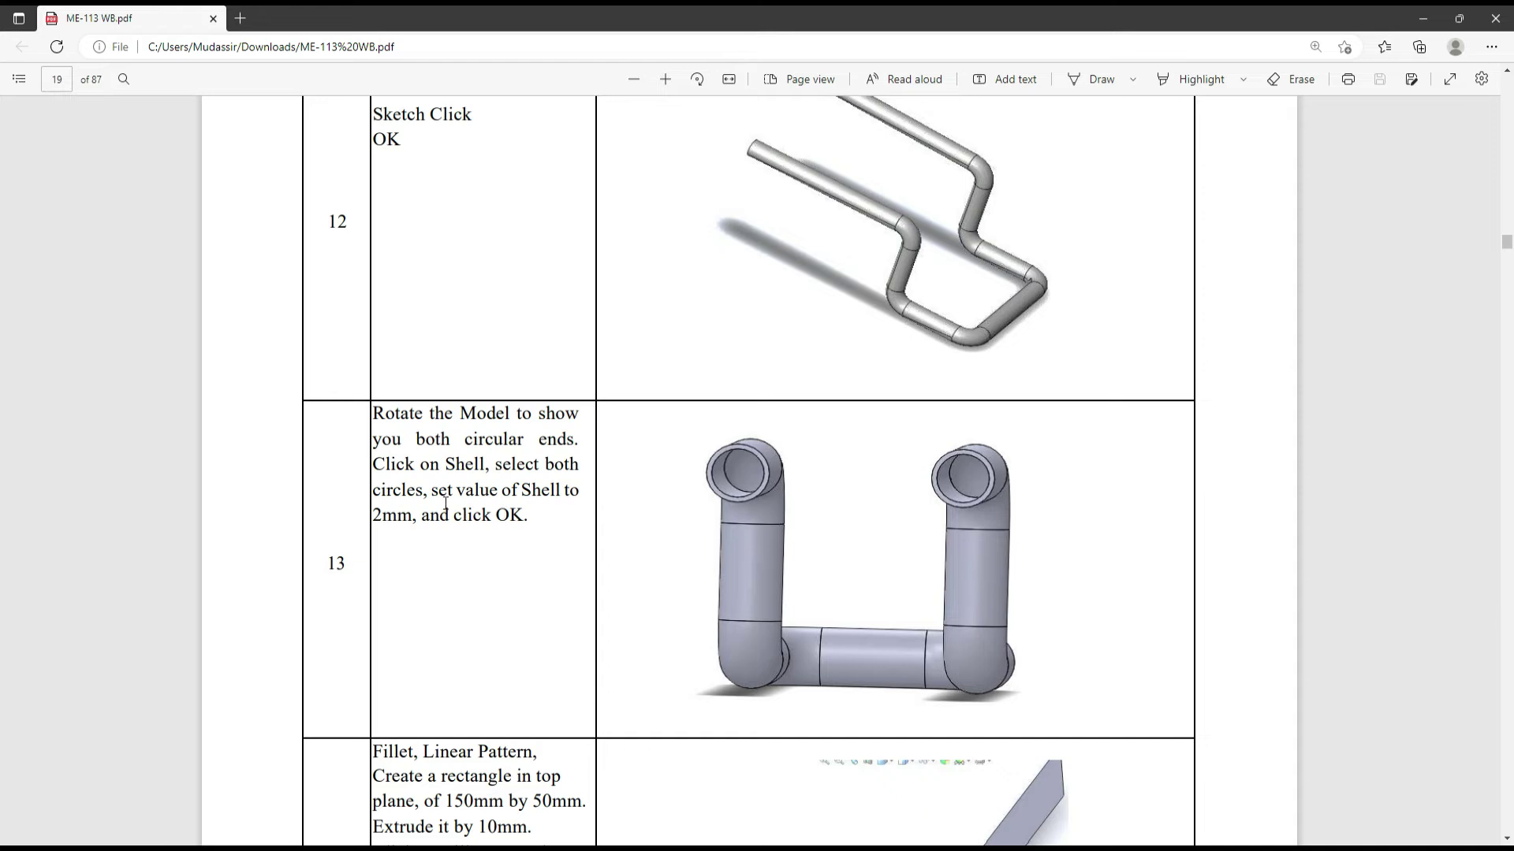
Step: Highlight the 'Shell to 2mm' text in step 13 of the PDF, then return to SOLIDWORKS
left_click(1188, 92)
left_click_drag(506, 490, 582, 492)
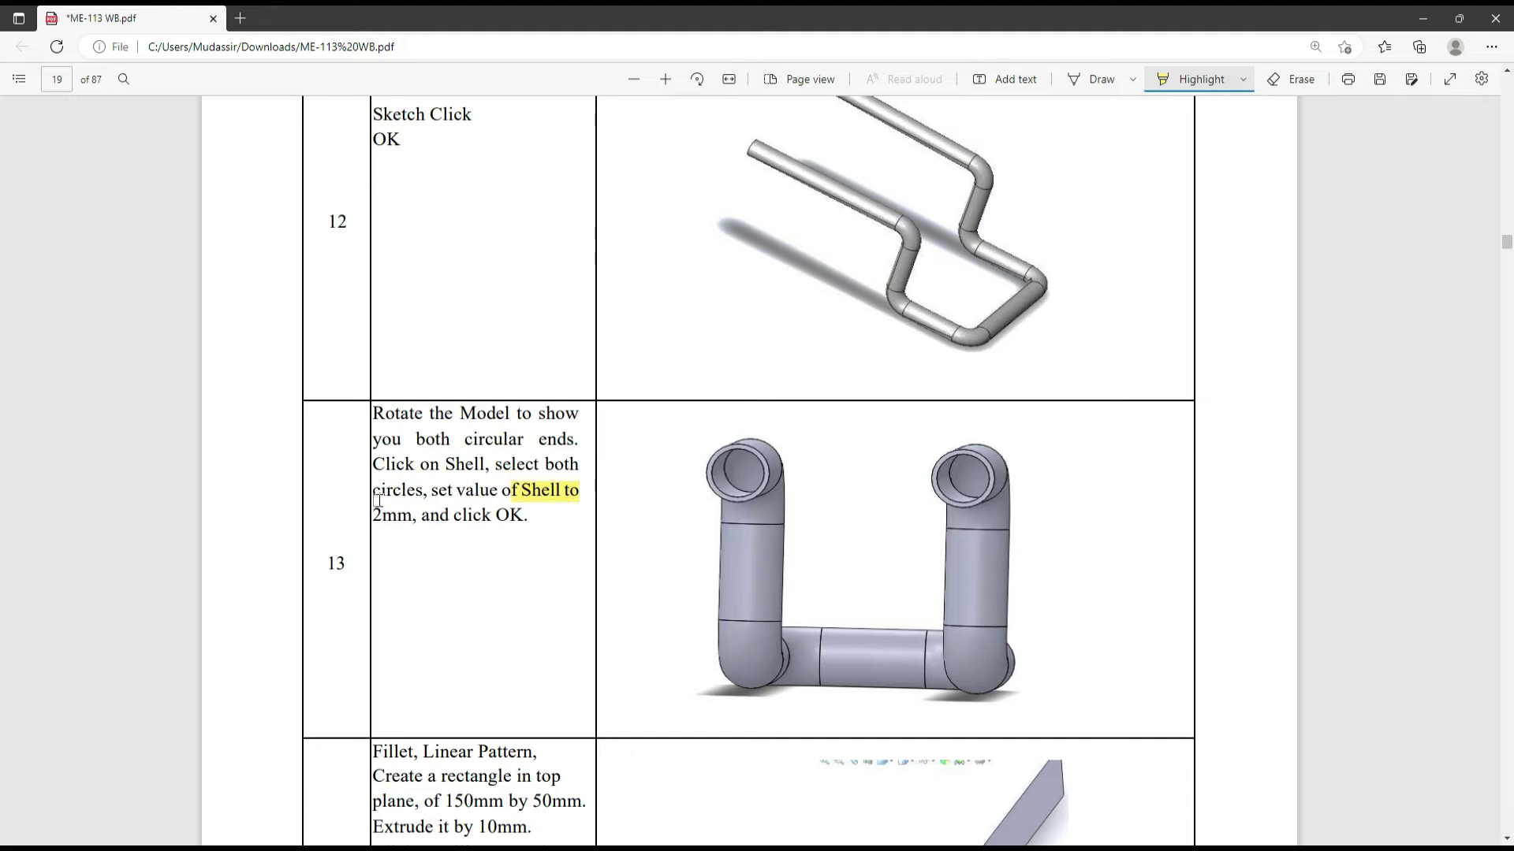
key("alt")
key("alt+Tab")
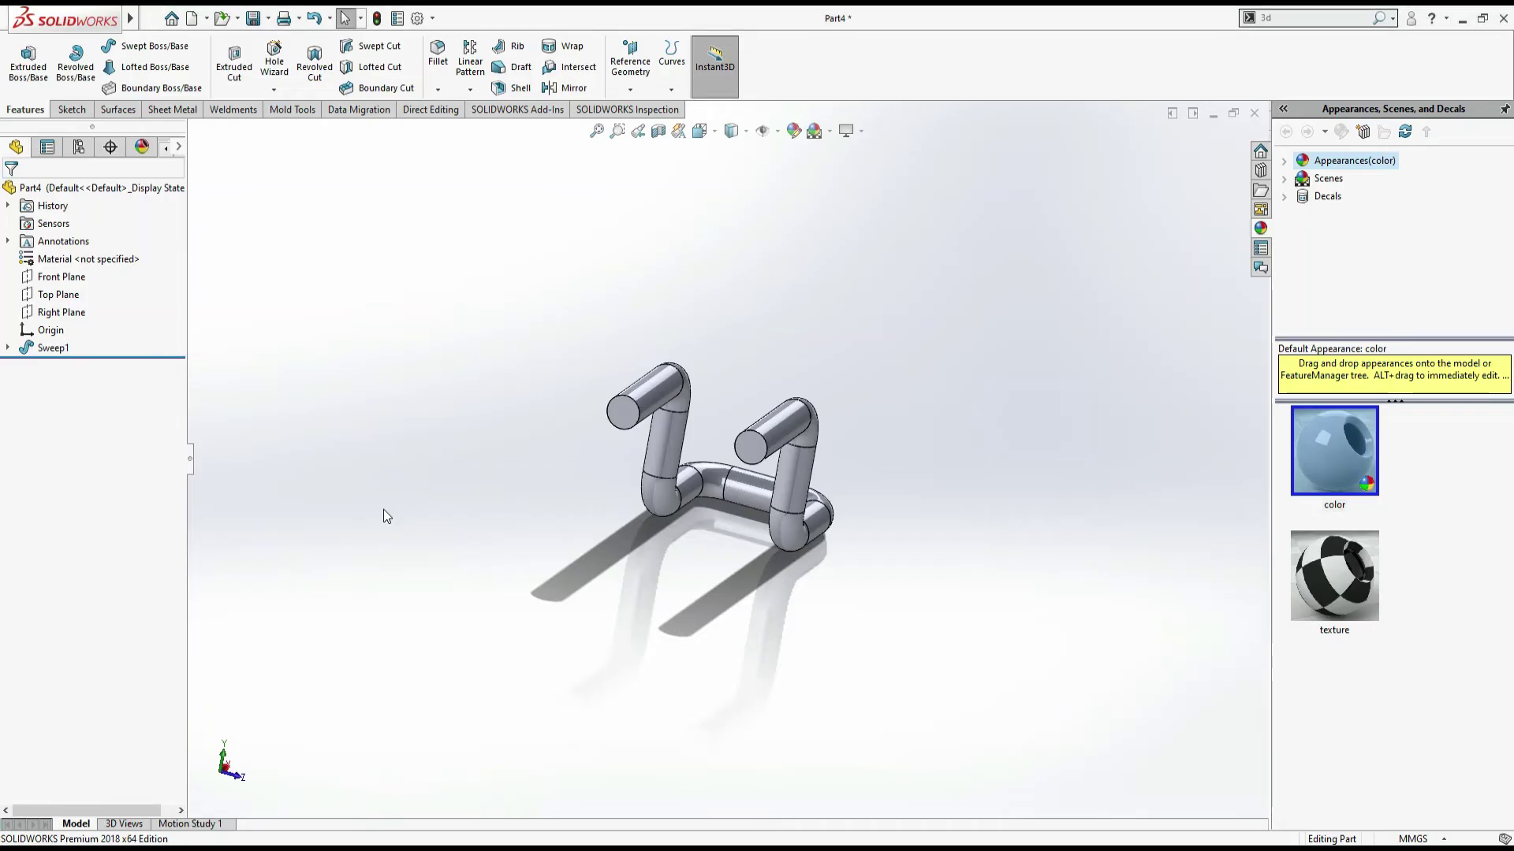
Step: Shell the pipe, removing the right tube's circular end face
left_click(521, 91)
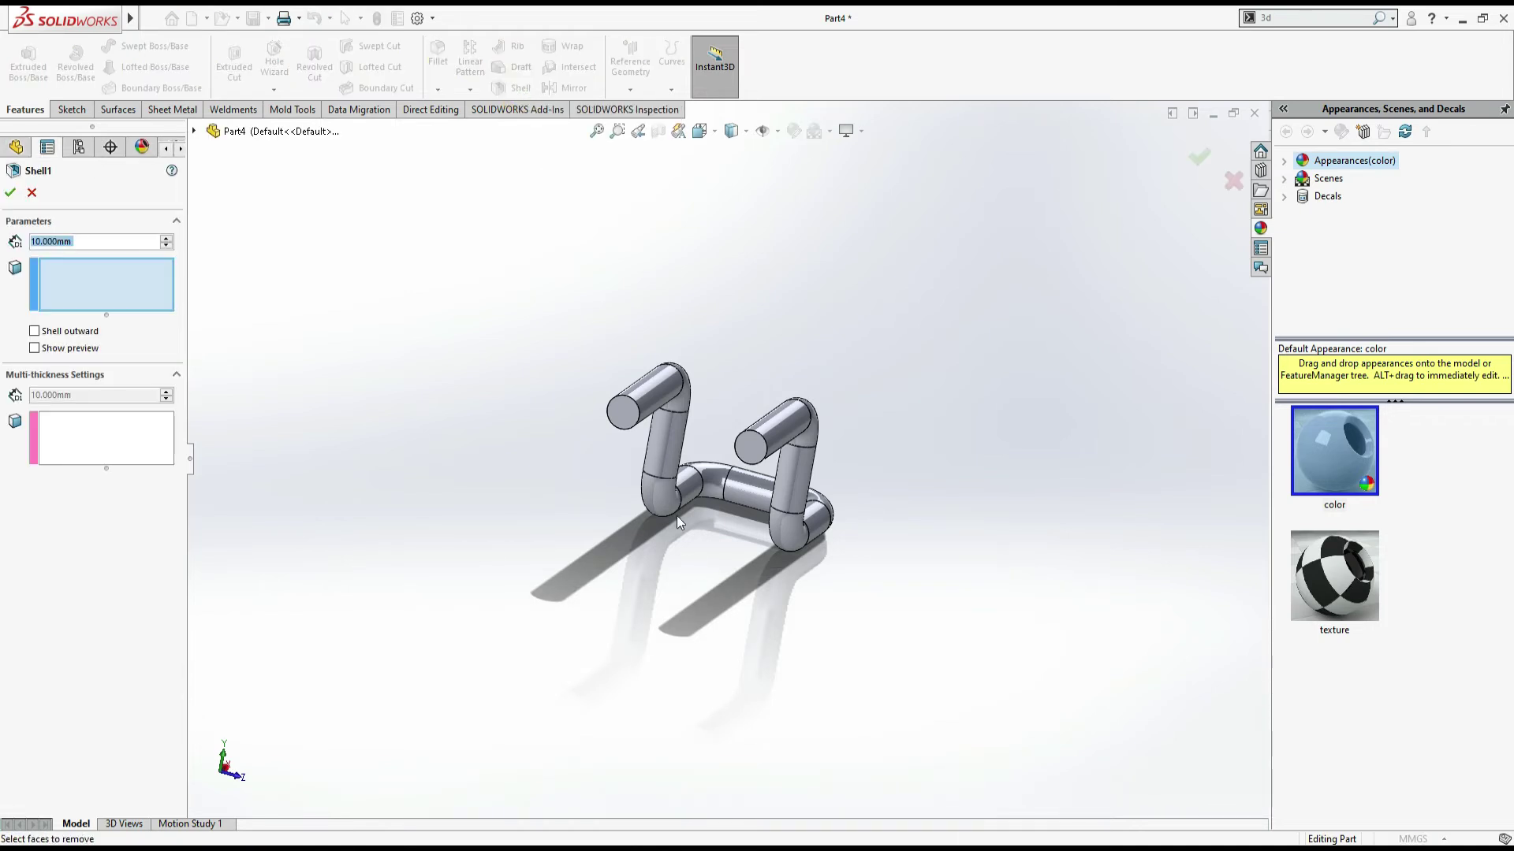
left_click(747, 456)
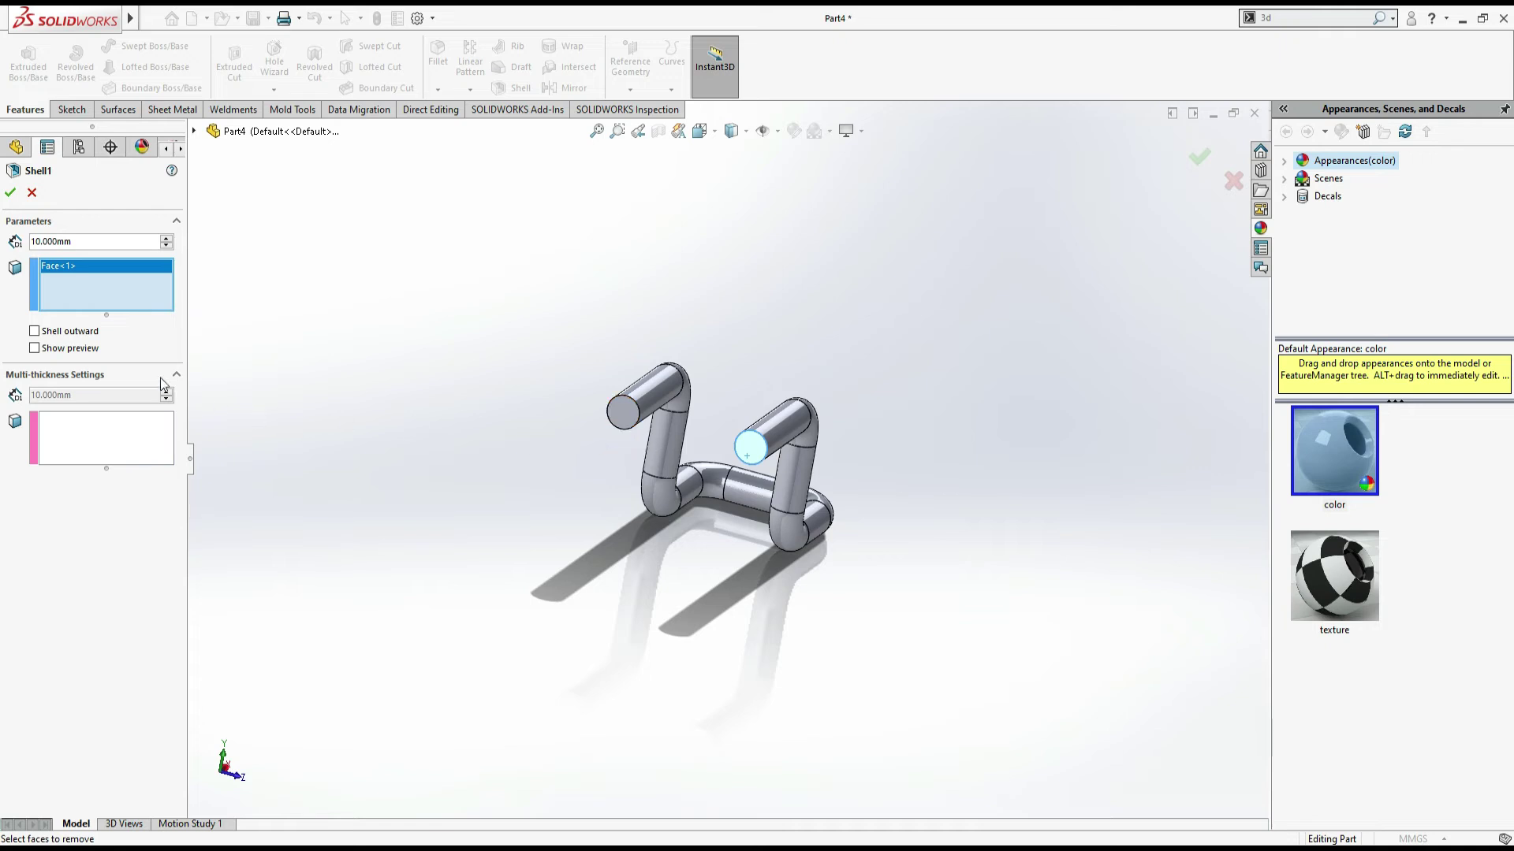
left_click(86, 239)
left_click(10, 192)
Step: Edit Shell1 to a 2 mm wall and add the left tube's end face for removal
left_click(362, 283)
middle_click_drag(946, 451, 968, 413)
scroll(752, 441, "up", 2)
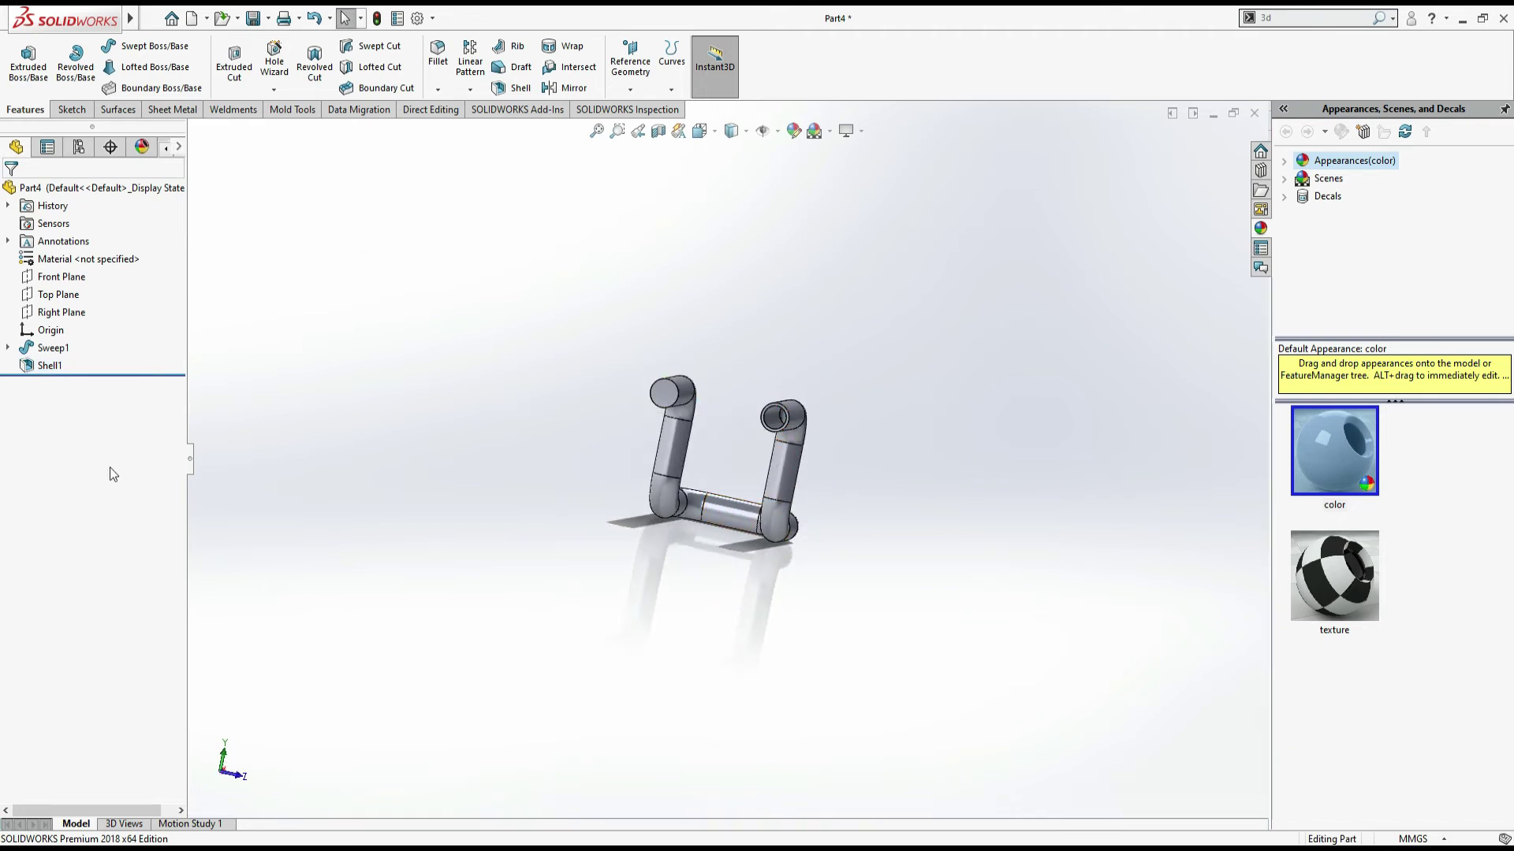
right_click(32, 366)
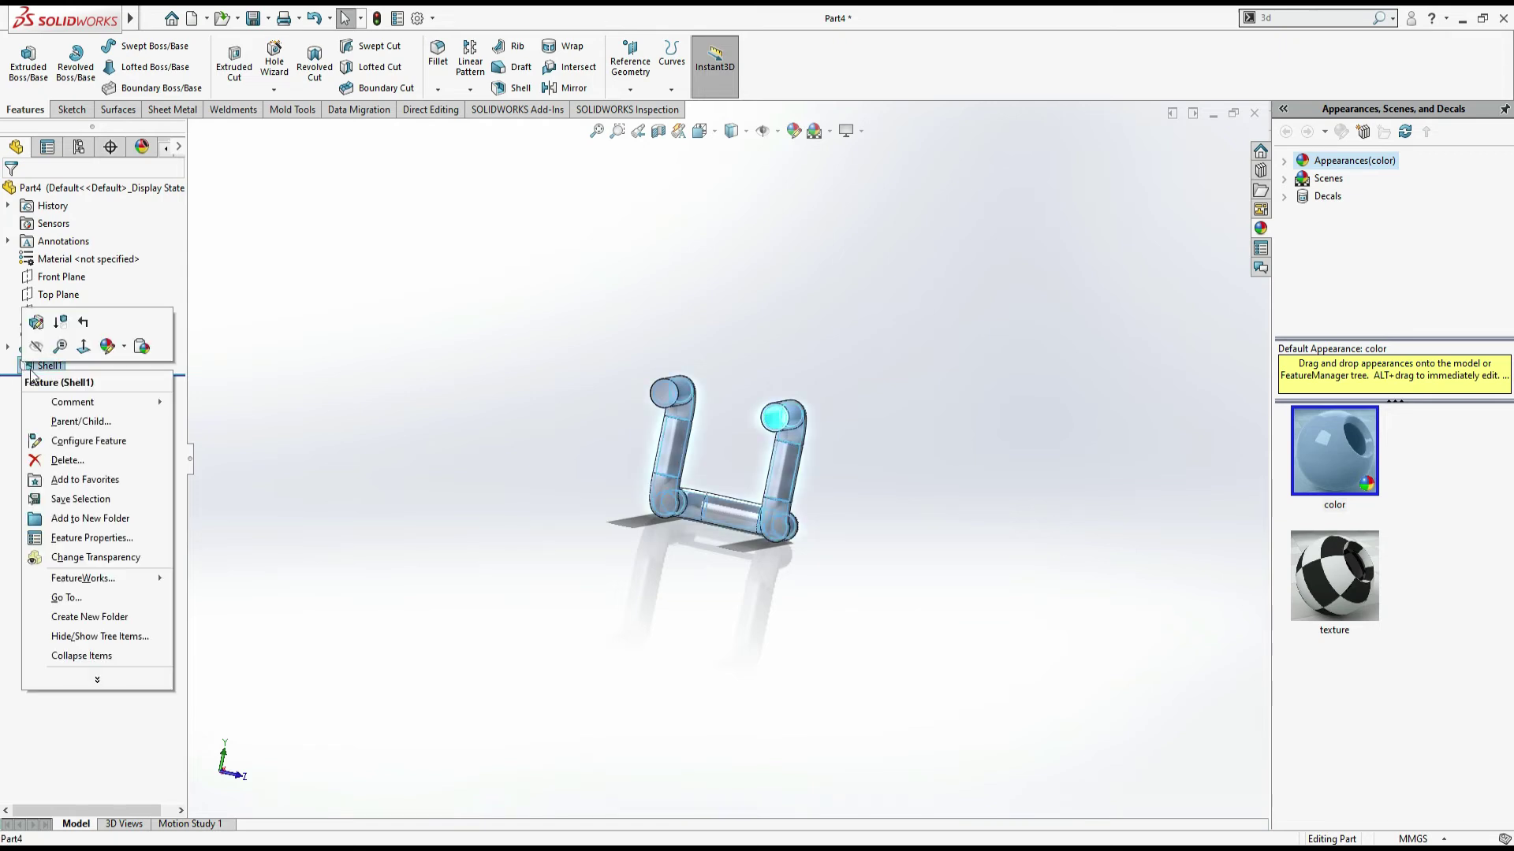
left_click(43, 325)
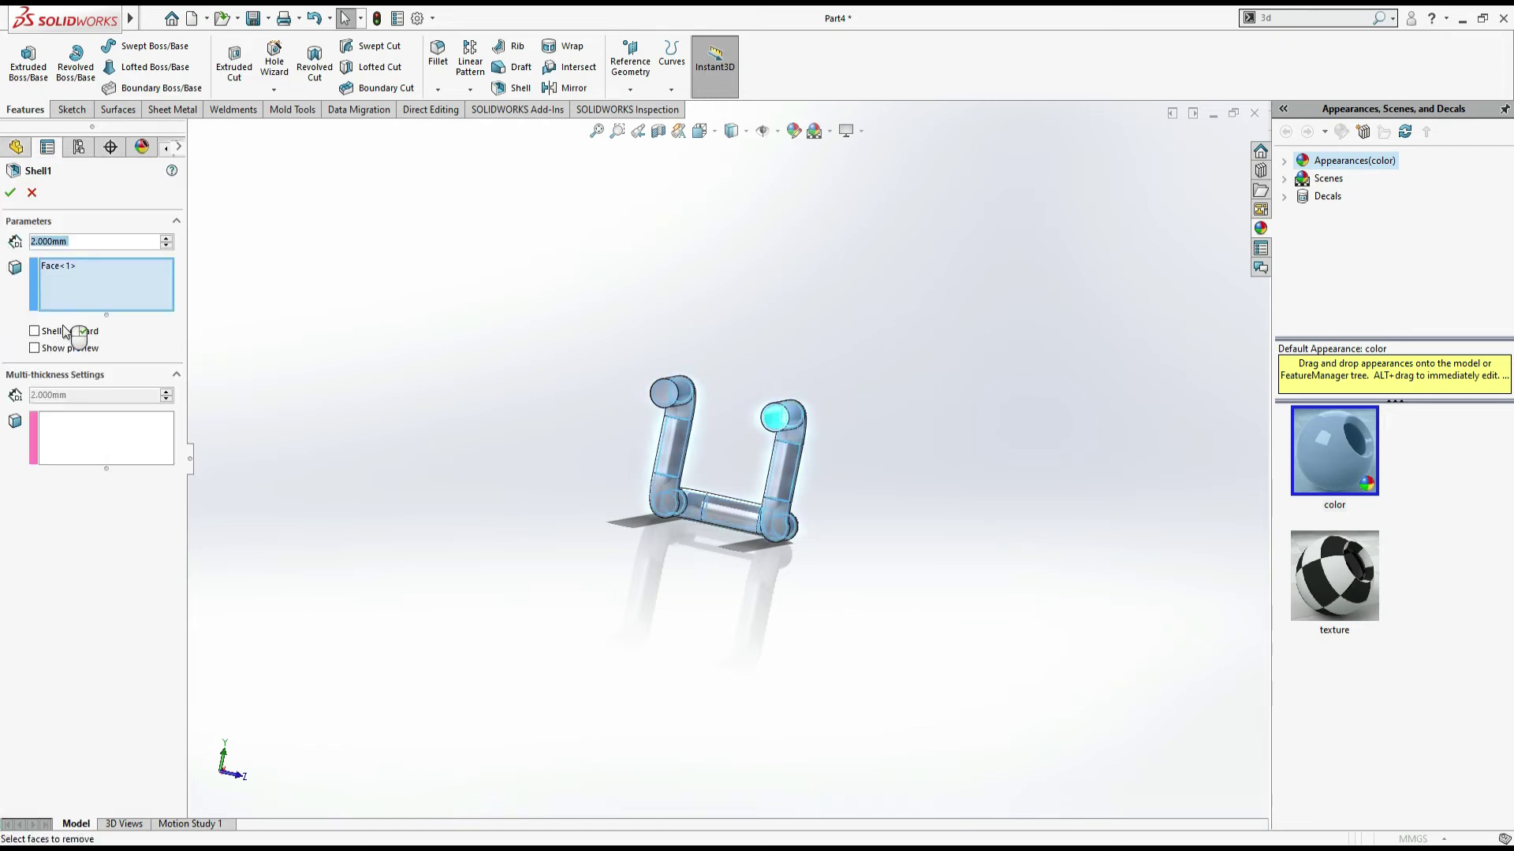
left_click(662, 396)
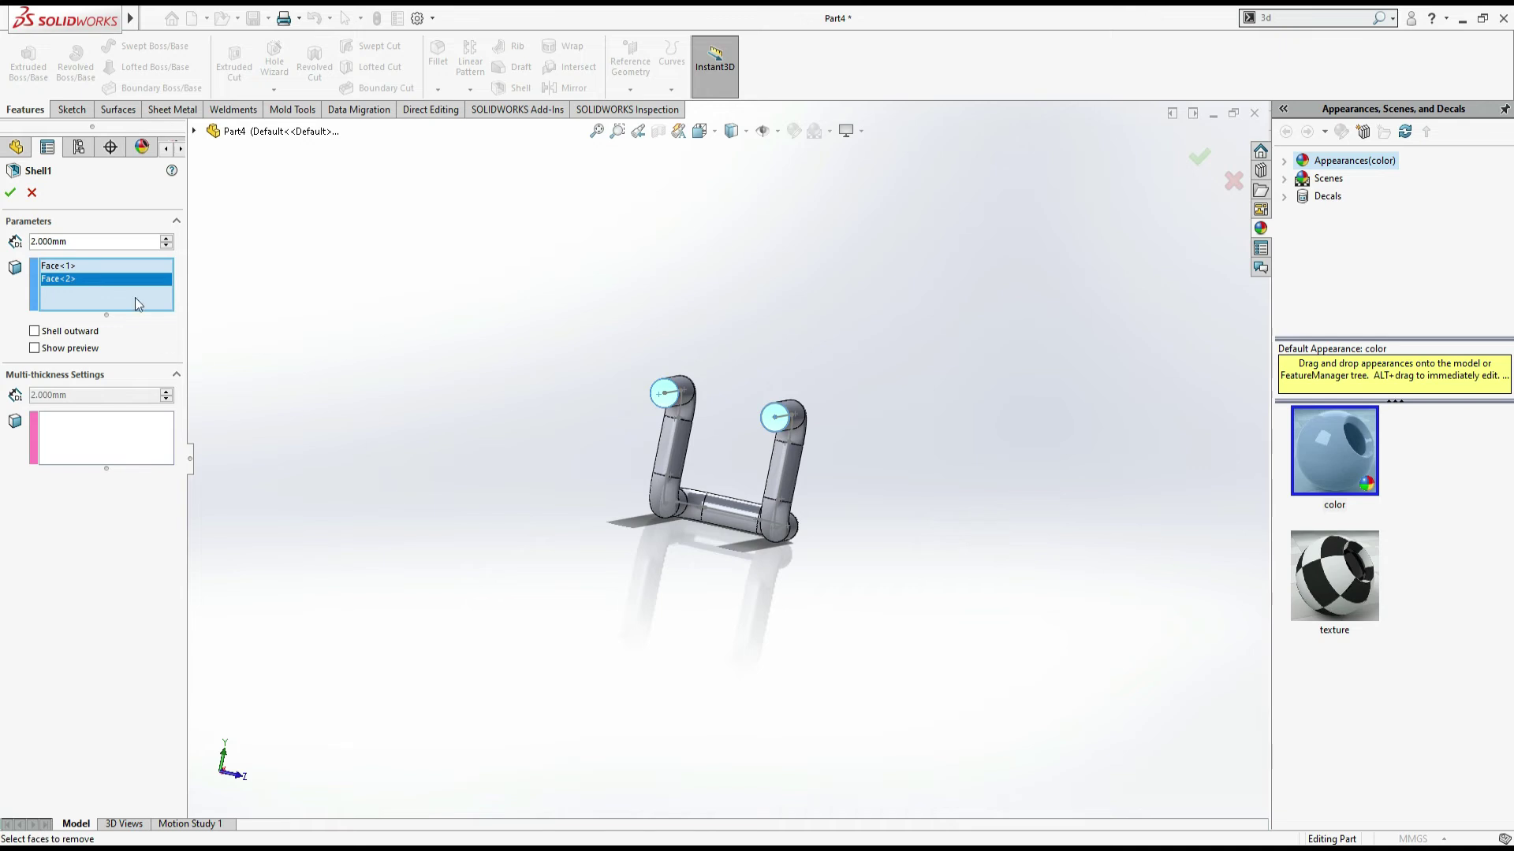
Step: Accept the Shell1 edit, then inspect the hollow pipe in isometric and front views
left_click(10, 192)
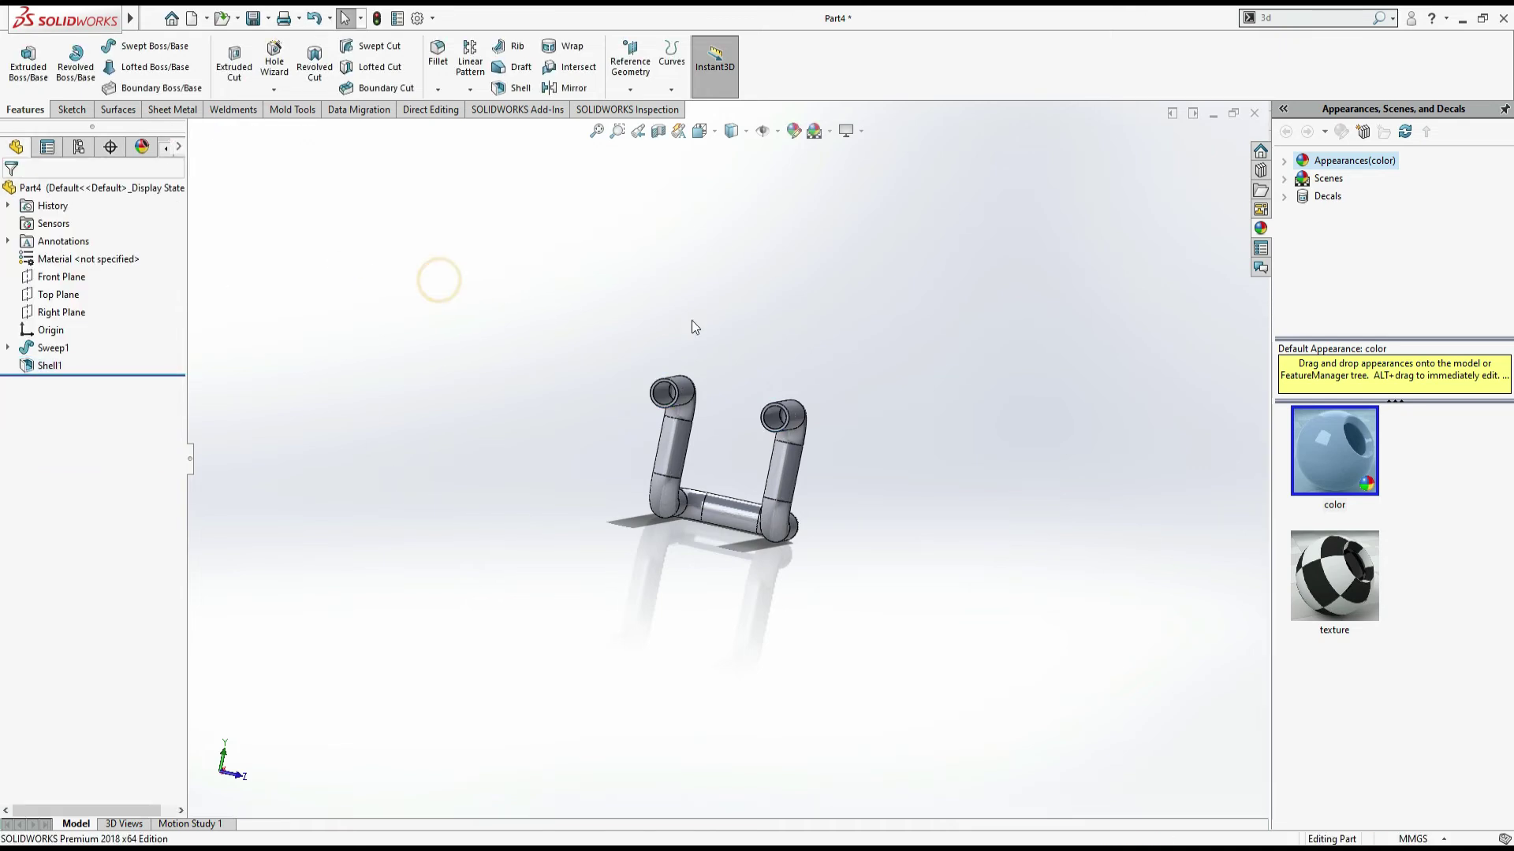
middle_click_drag(788, 312, 722, 328)
key("ctrl+7")
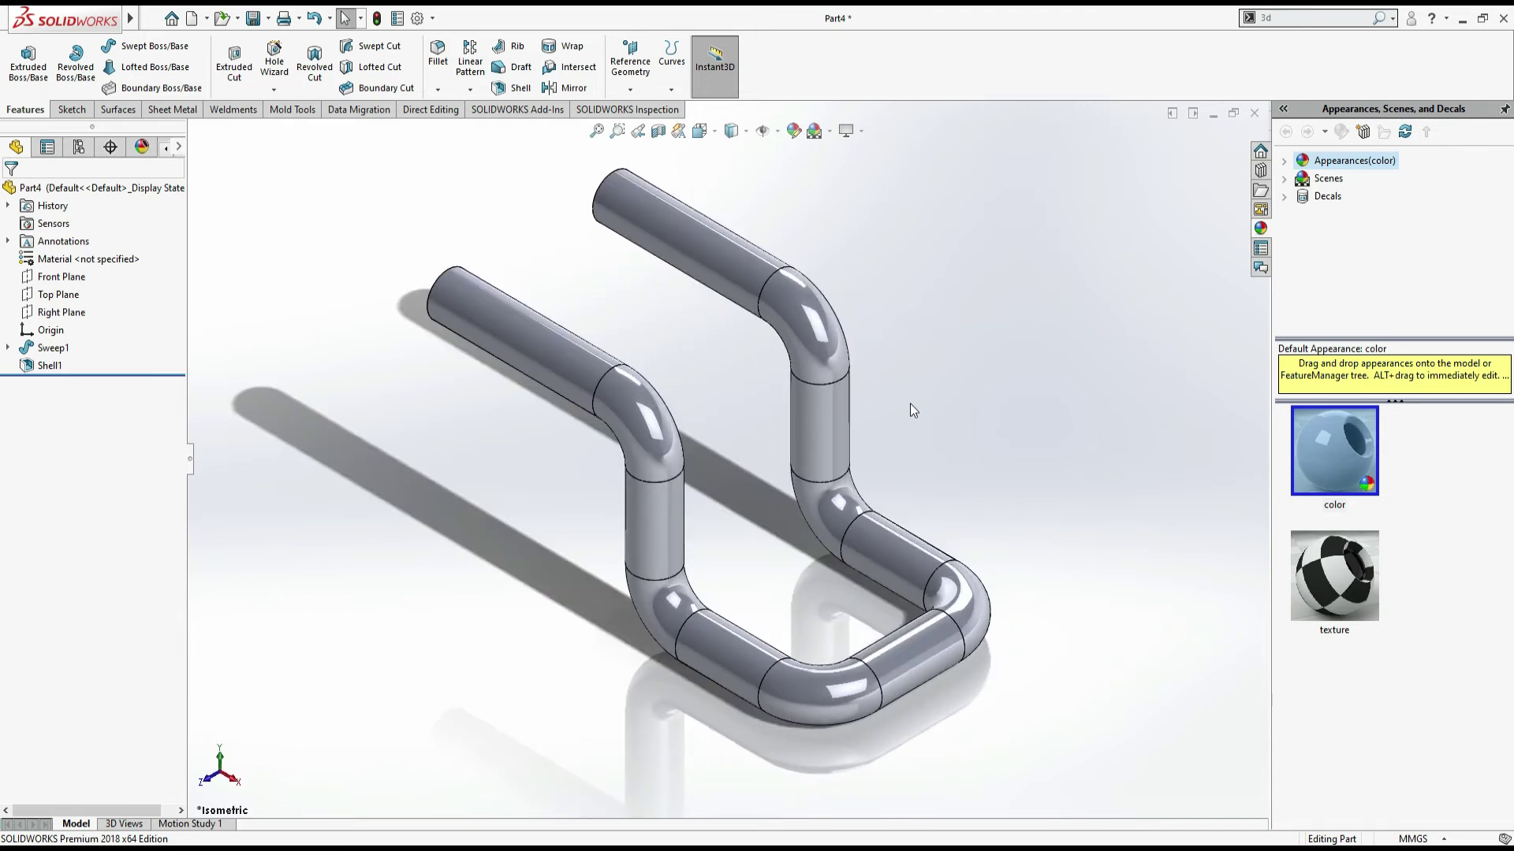
key("z")
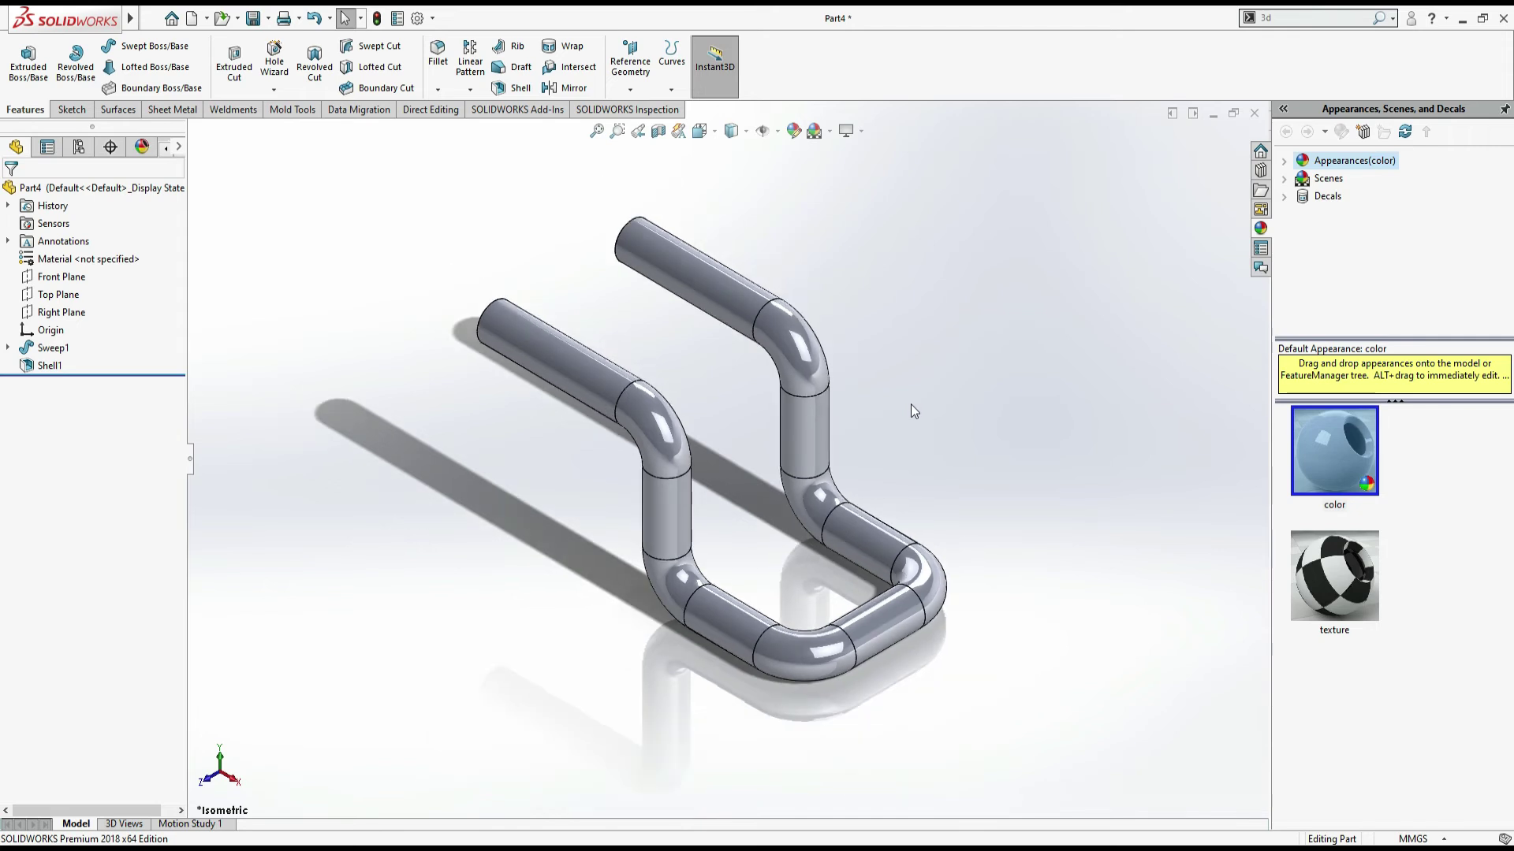
key("ctrl+1")
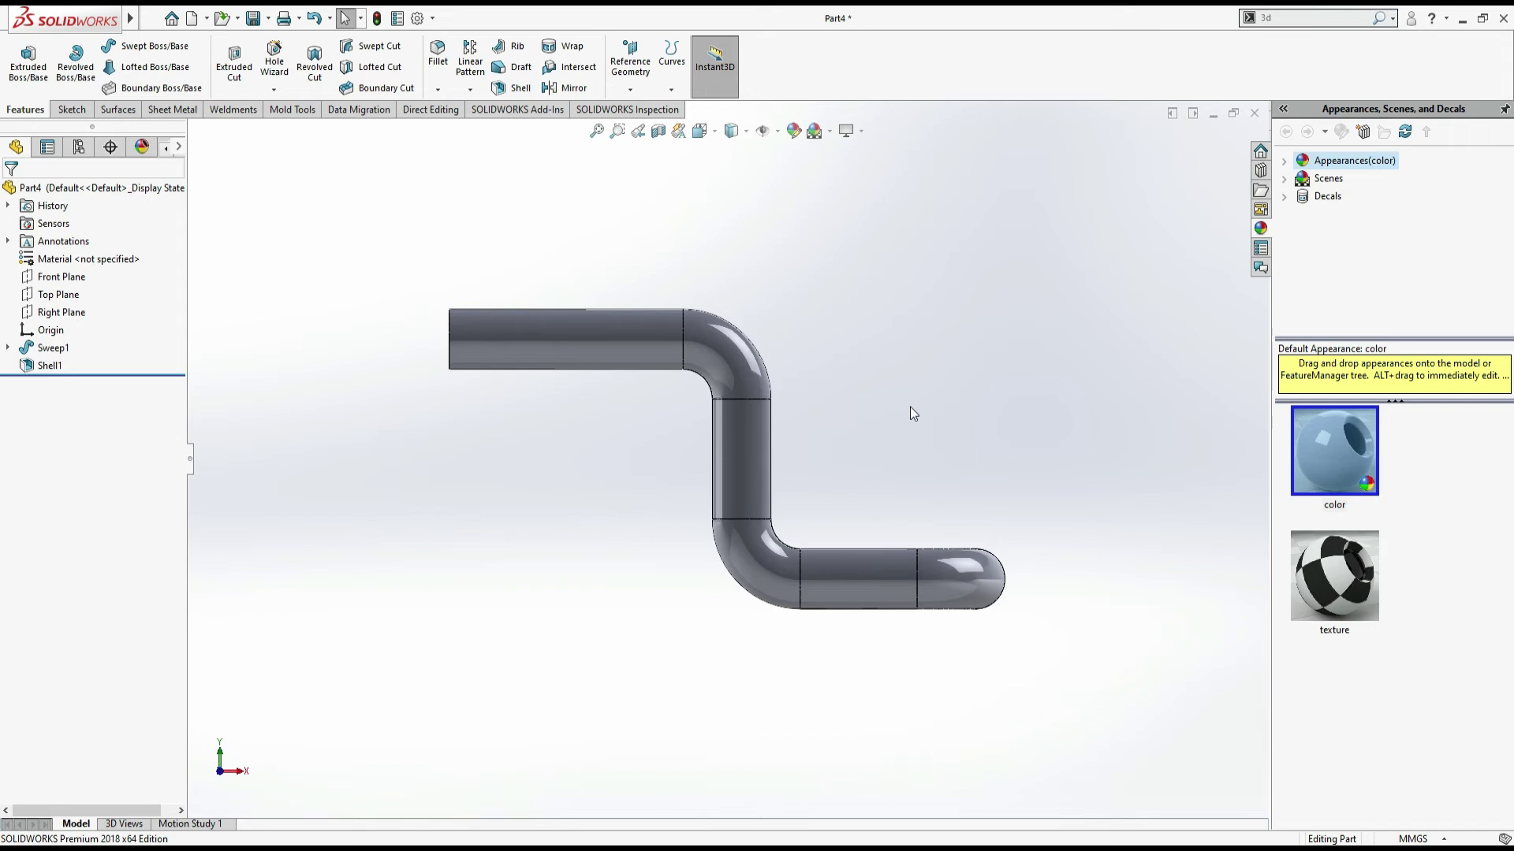
key("ctrl+7")
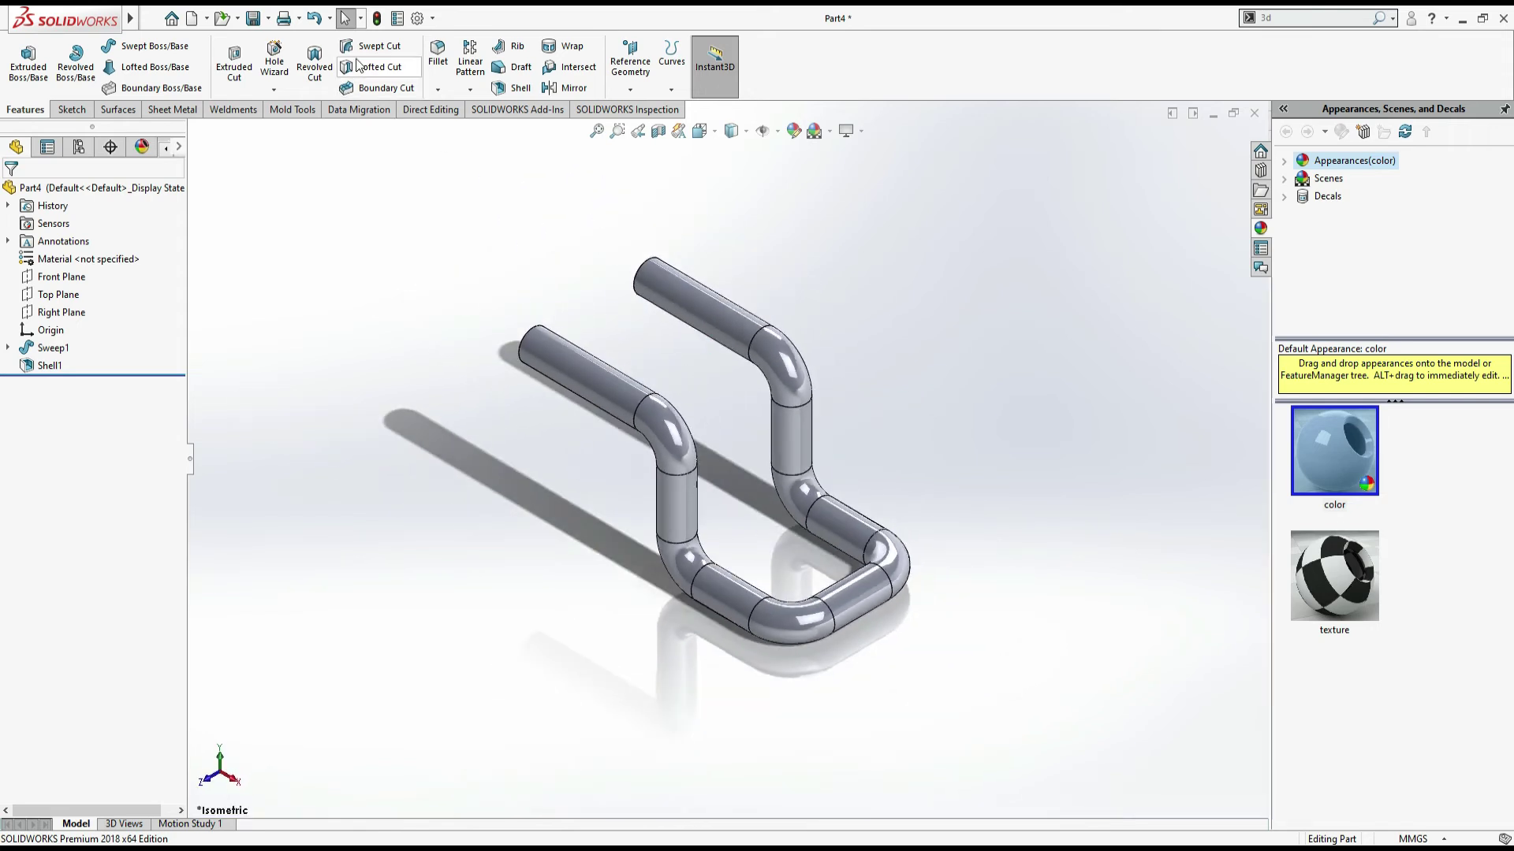
Step: Set the part's wireframe HLR/HLV image quality resolution to maximum under Document Properties > Image Quality
left_click(418, 18)
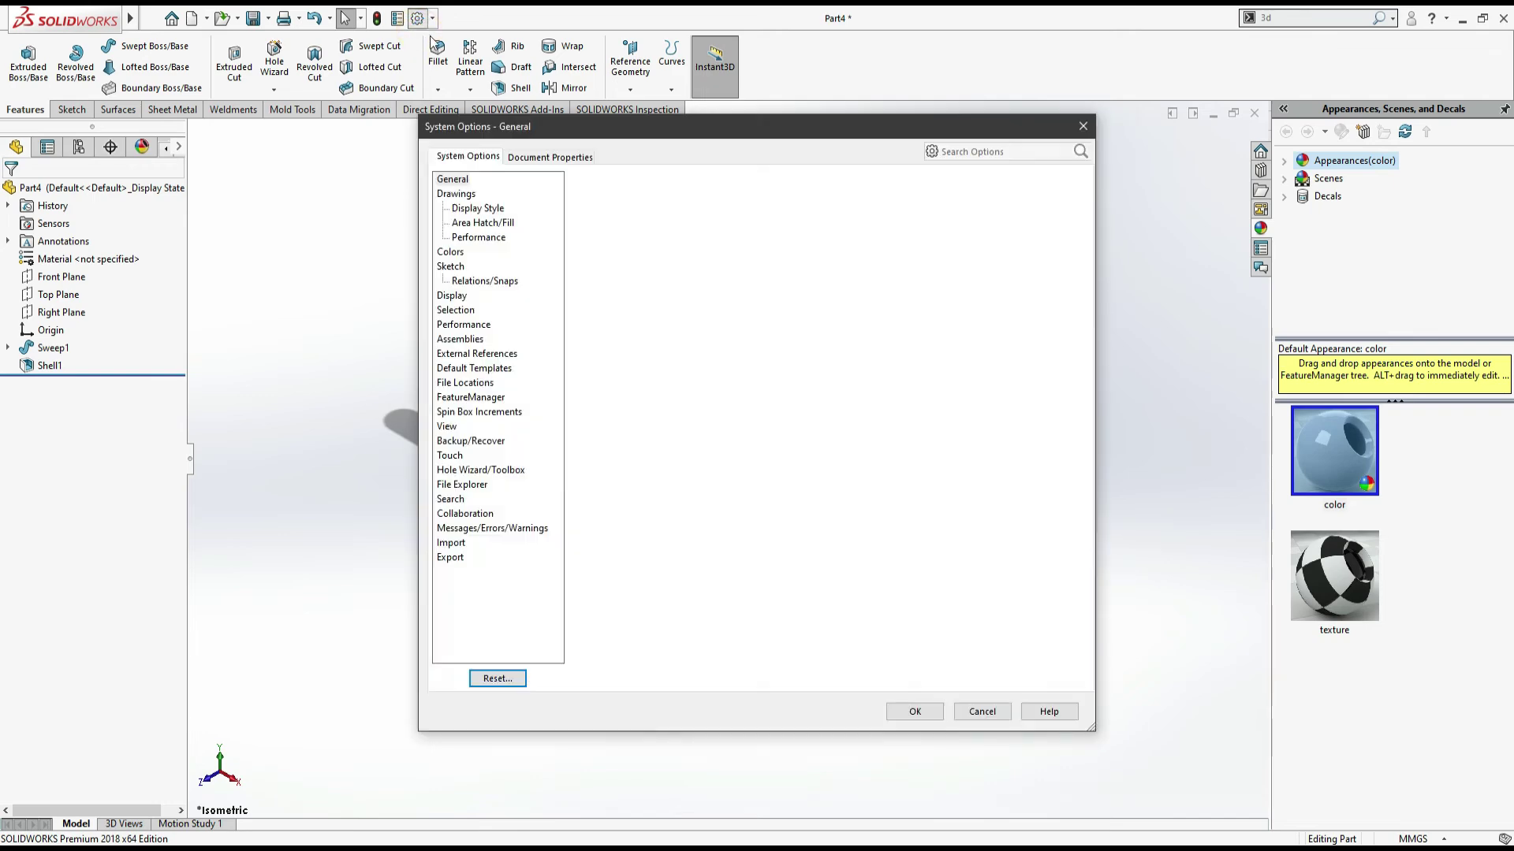
left_click(543, 158)
left_click(475, 341)
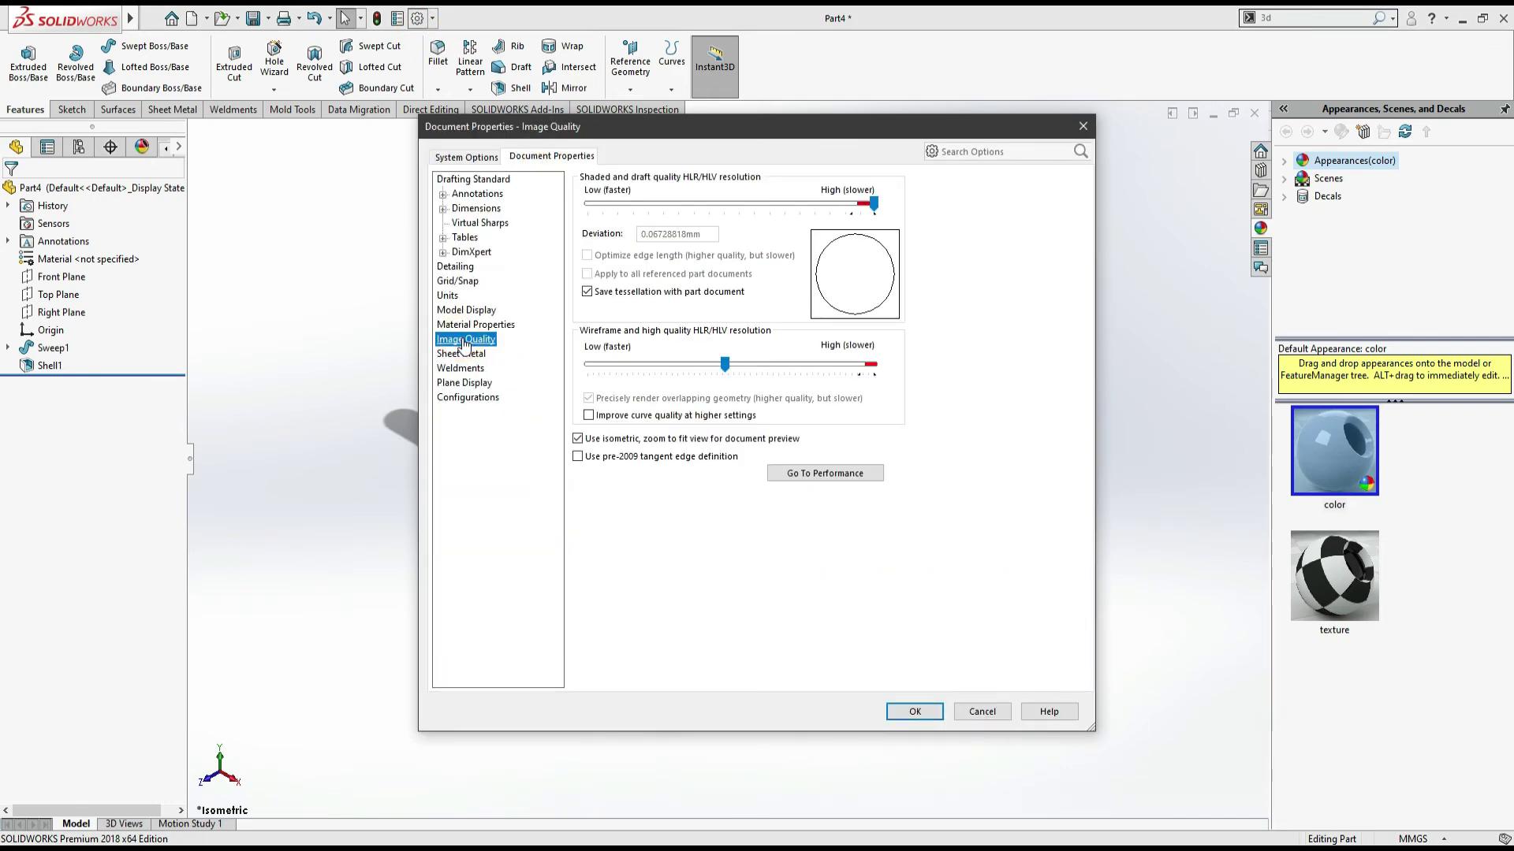
left_click(741, 367)
left_click(876, 367)
left_click(876, 368)
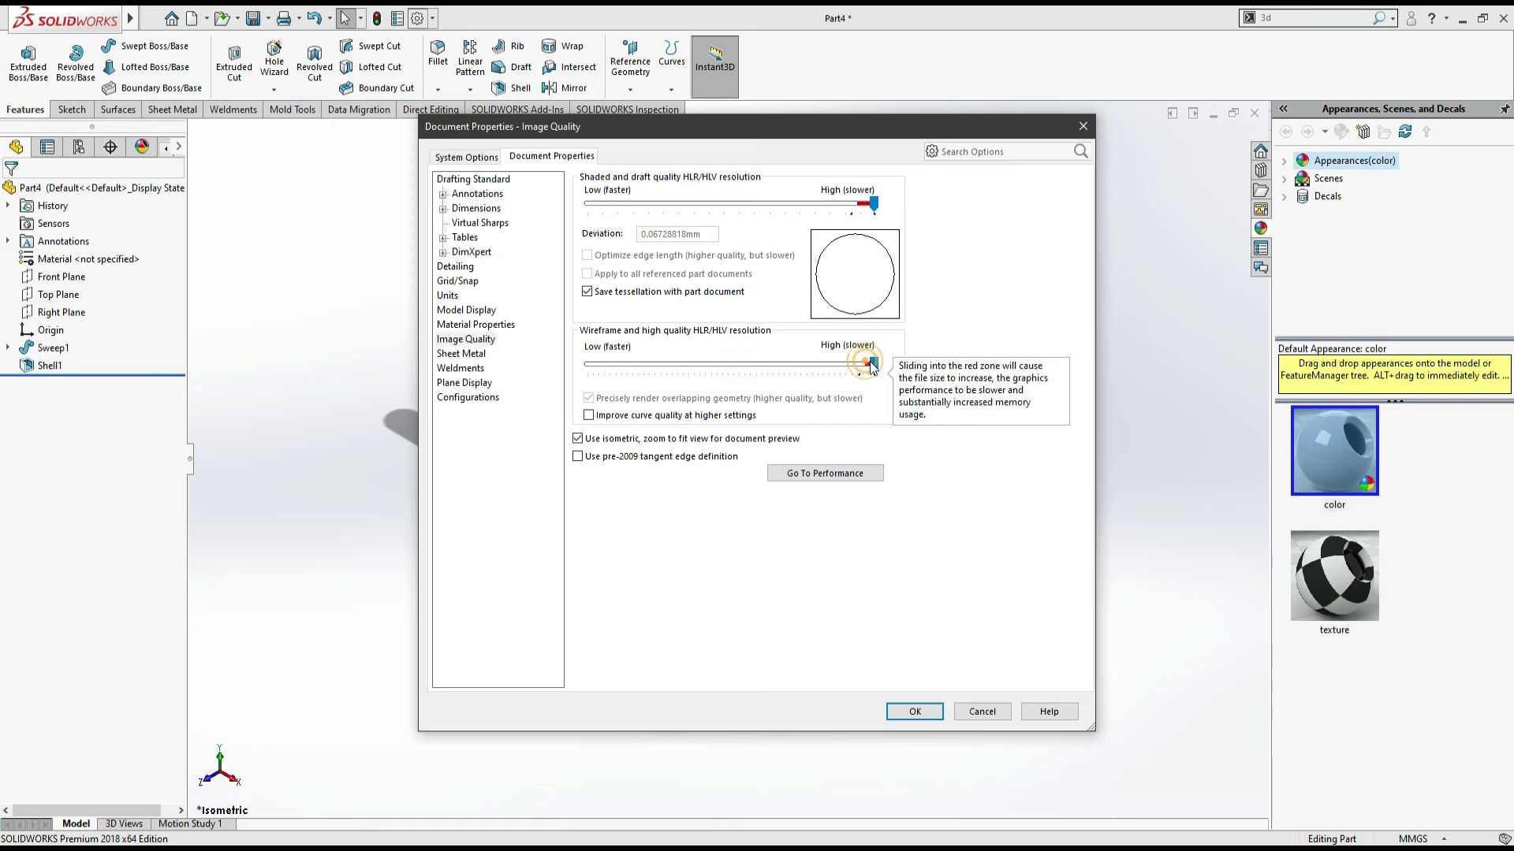
left_click(901, 709)
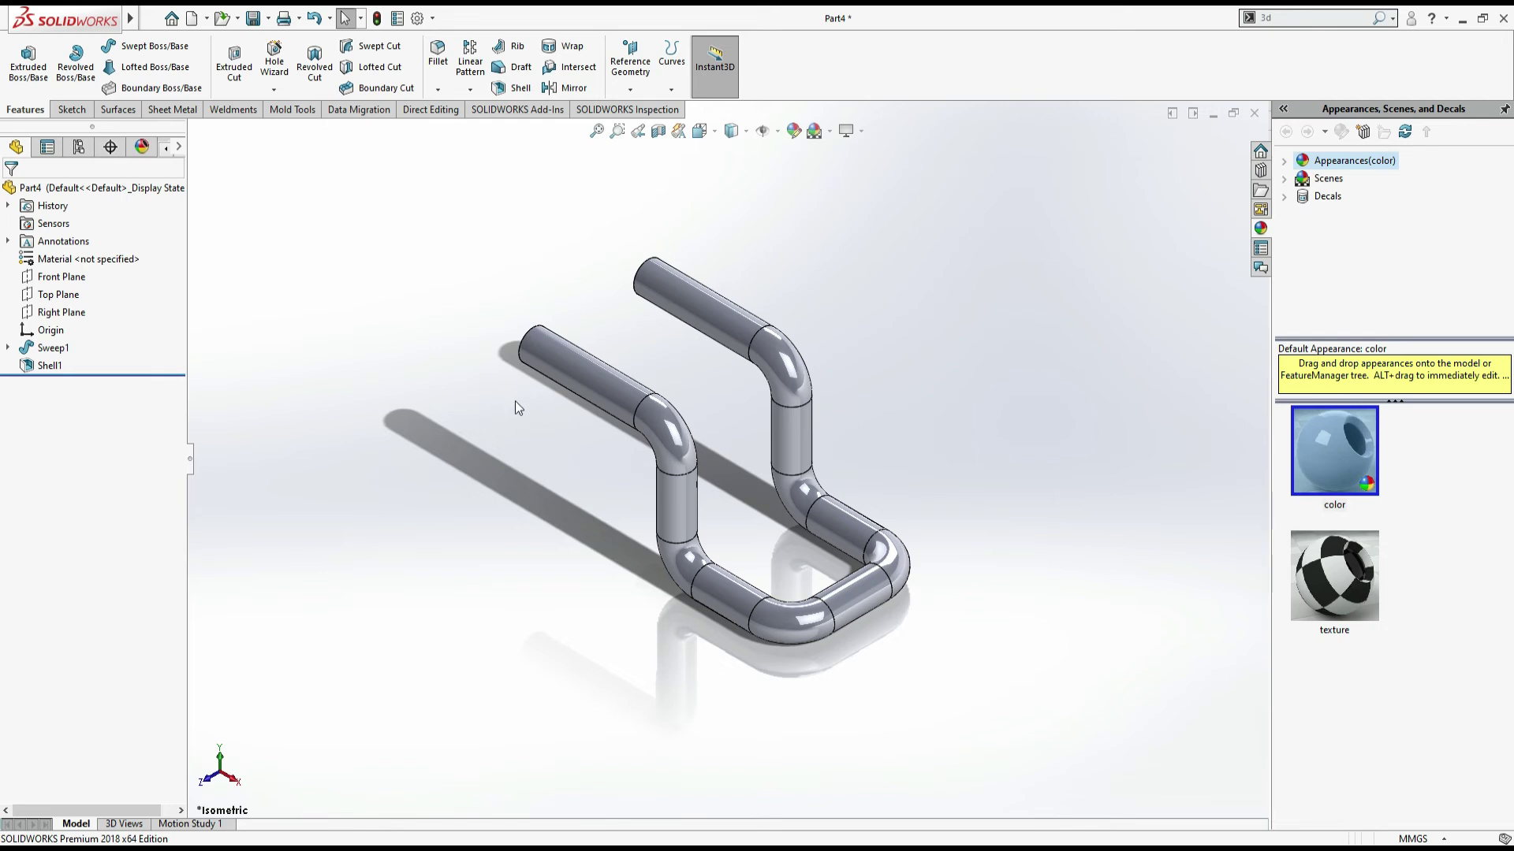
Step: Apply a teal colour to the entire pipe with Edit Appearance
left_click(793, 131)
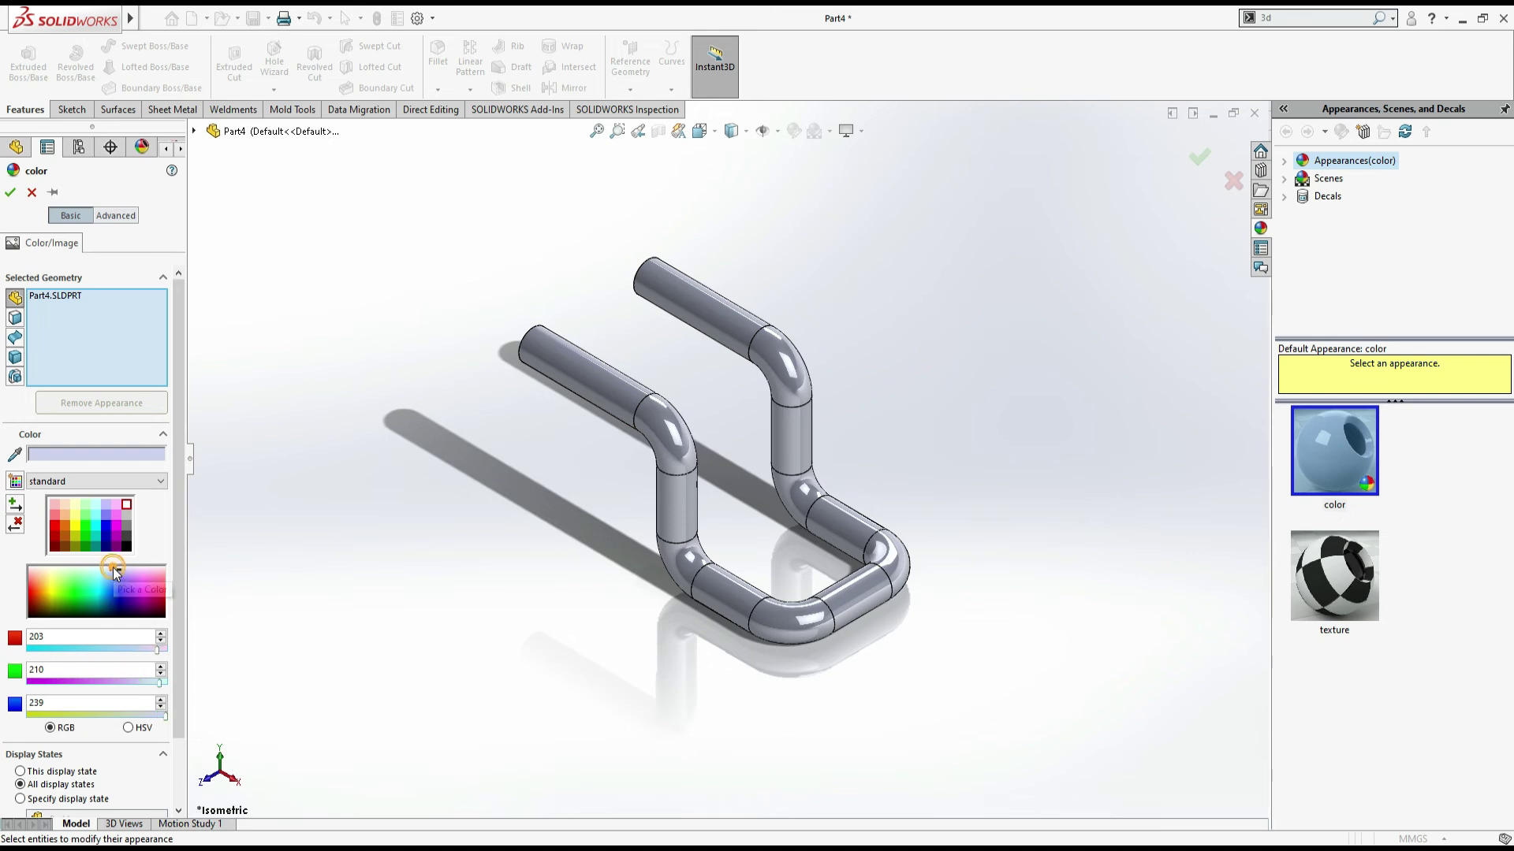
left_click(97, 582)
left_click(95, 586)
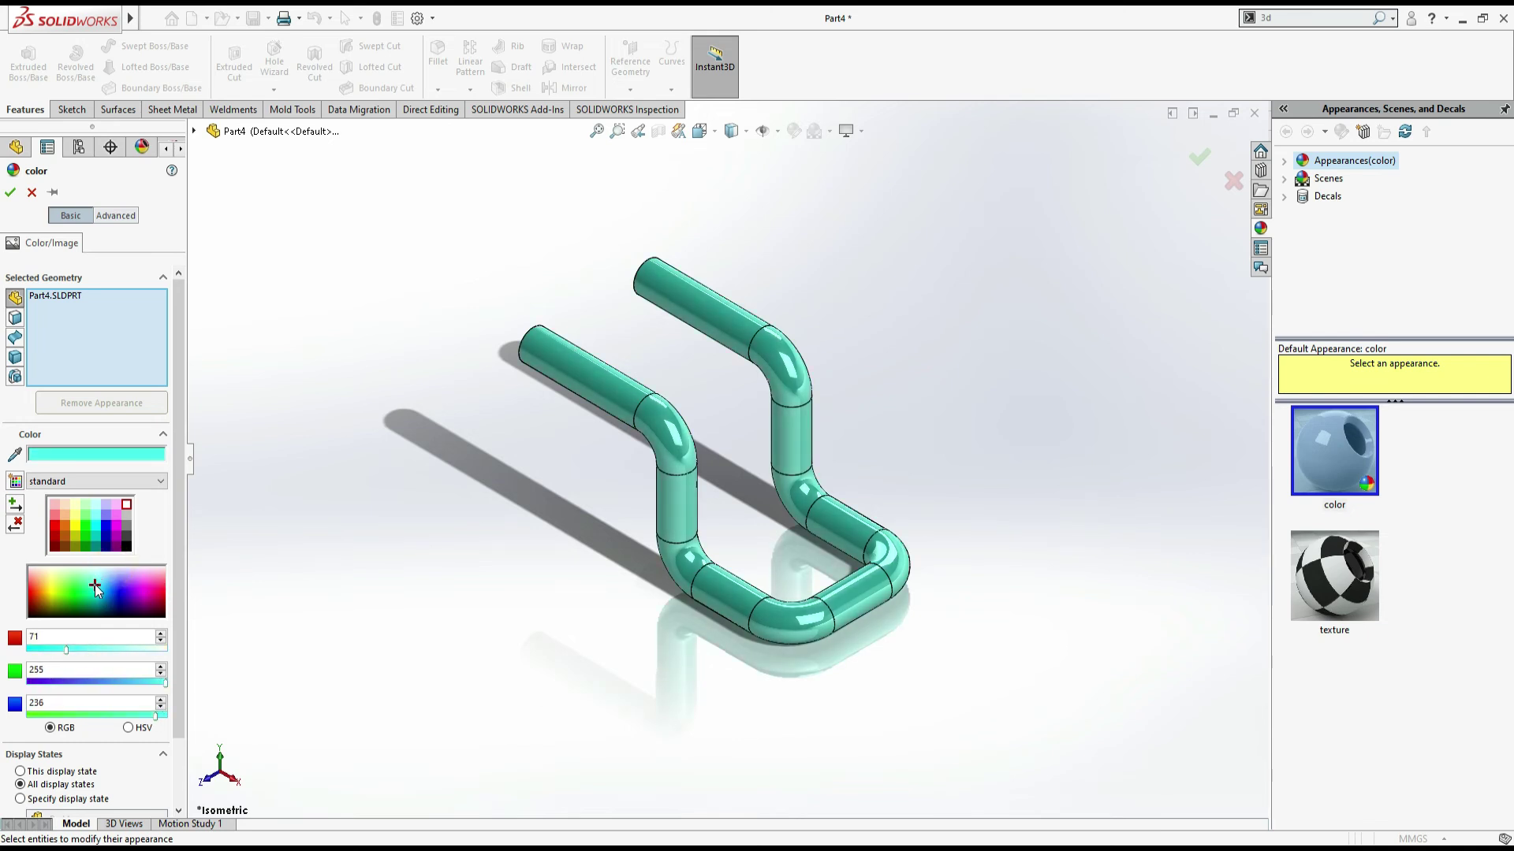
left_click(10, 192)
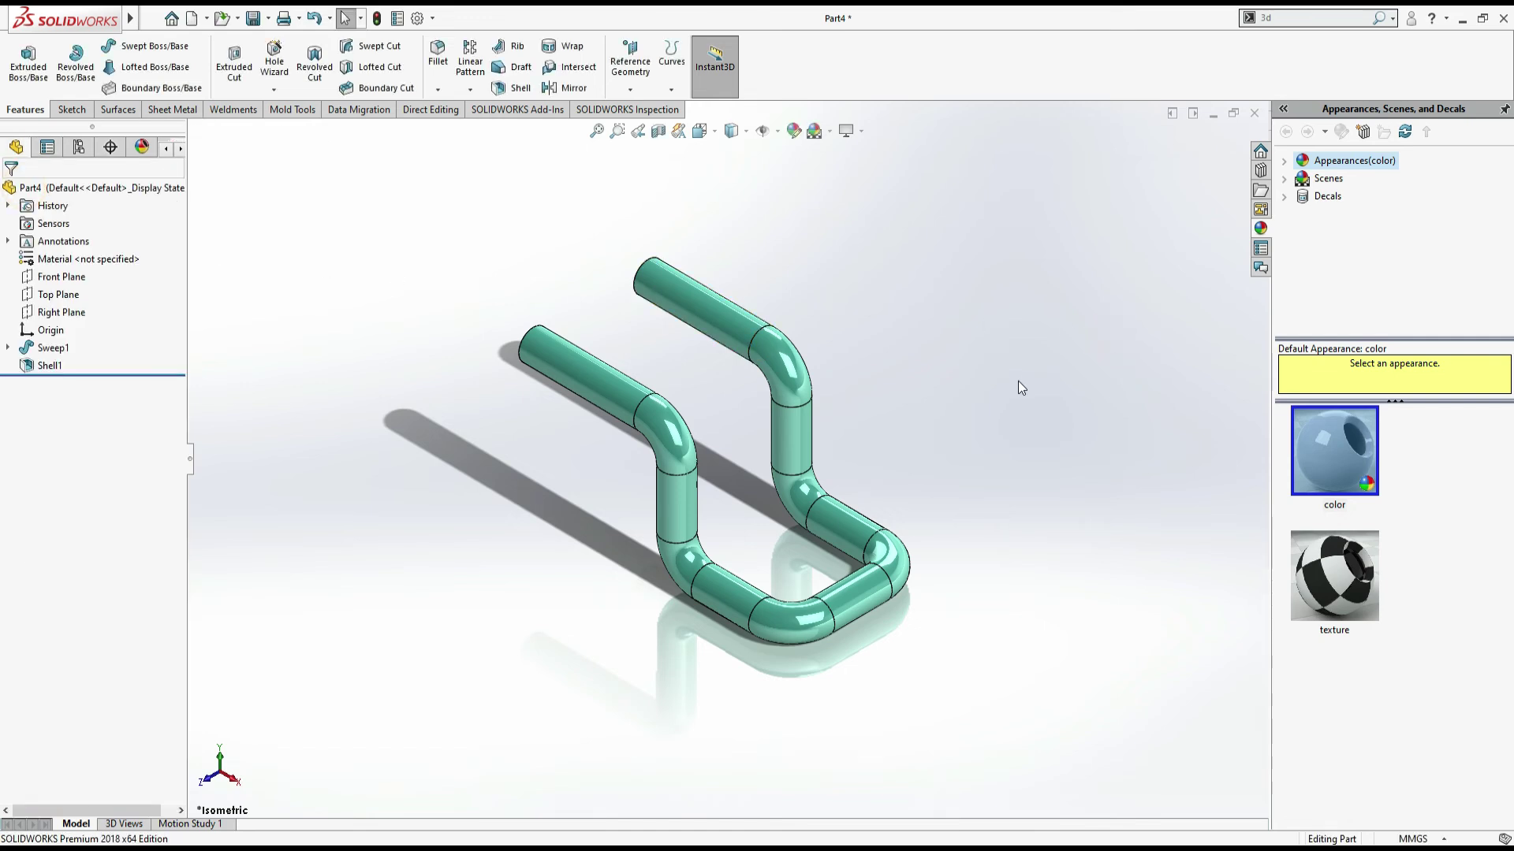
middle_click_drag(1017, 382, 943, 416)
scroll(991, 431, "up", 2)
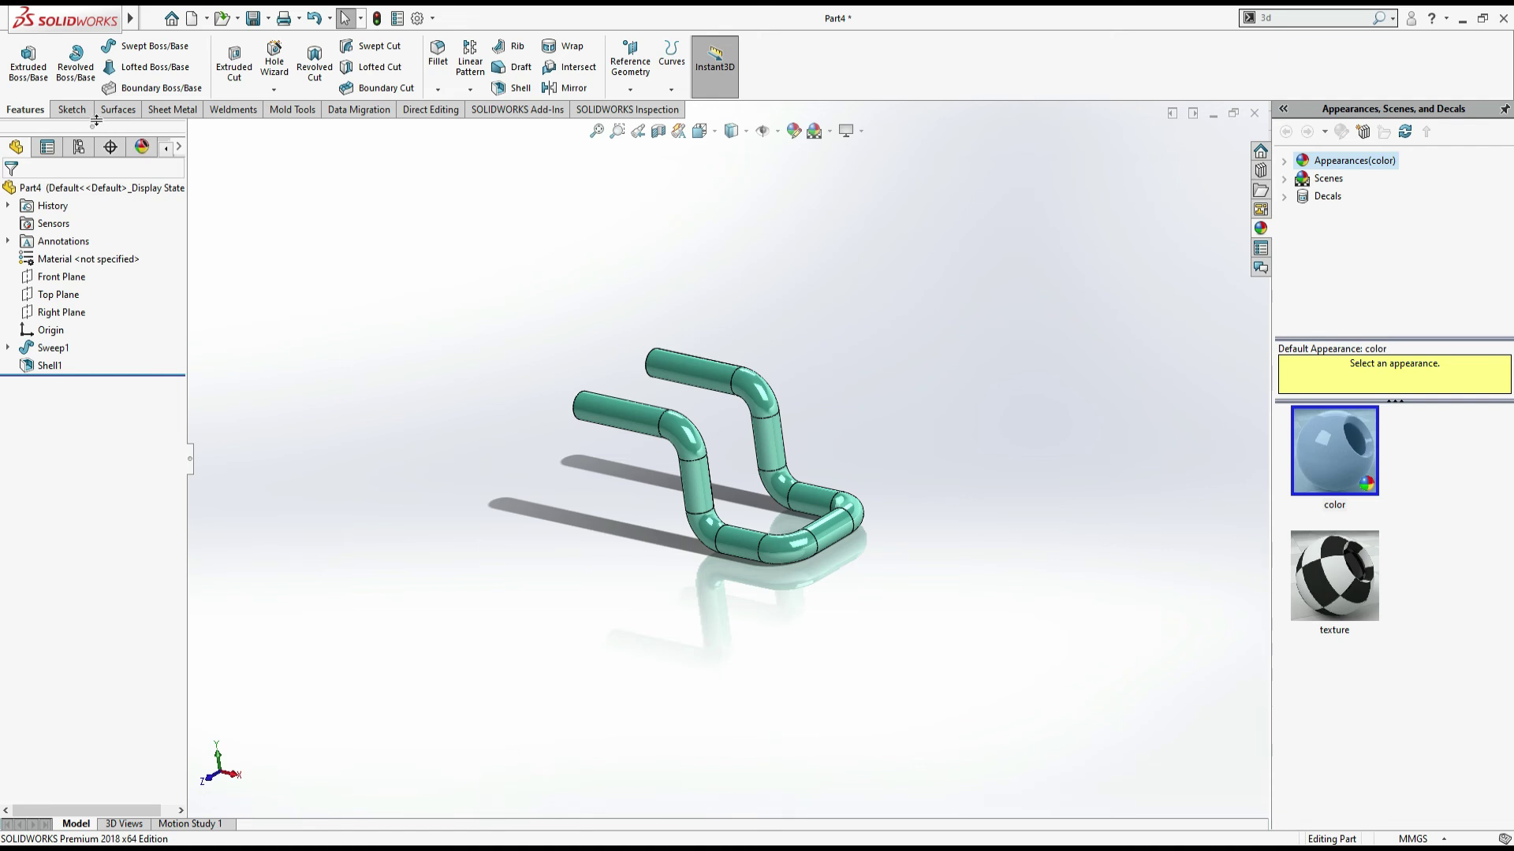
Step: Show the Sketch tab and the new-document choices, then switch to the Edge PDF workbook
left_click(71, 110)
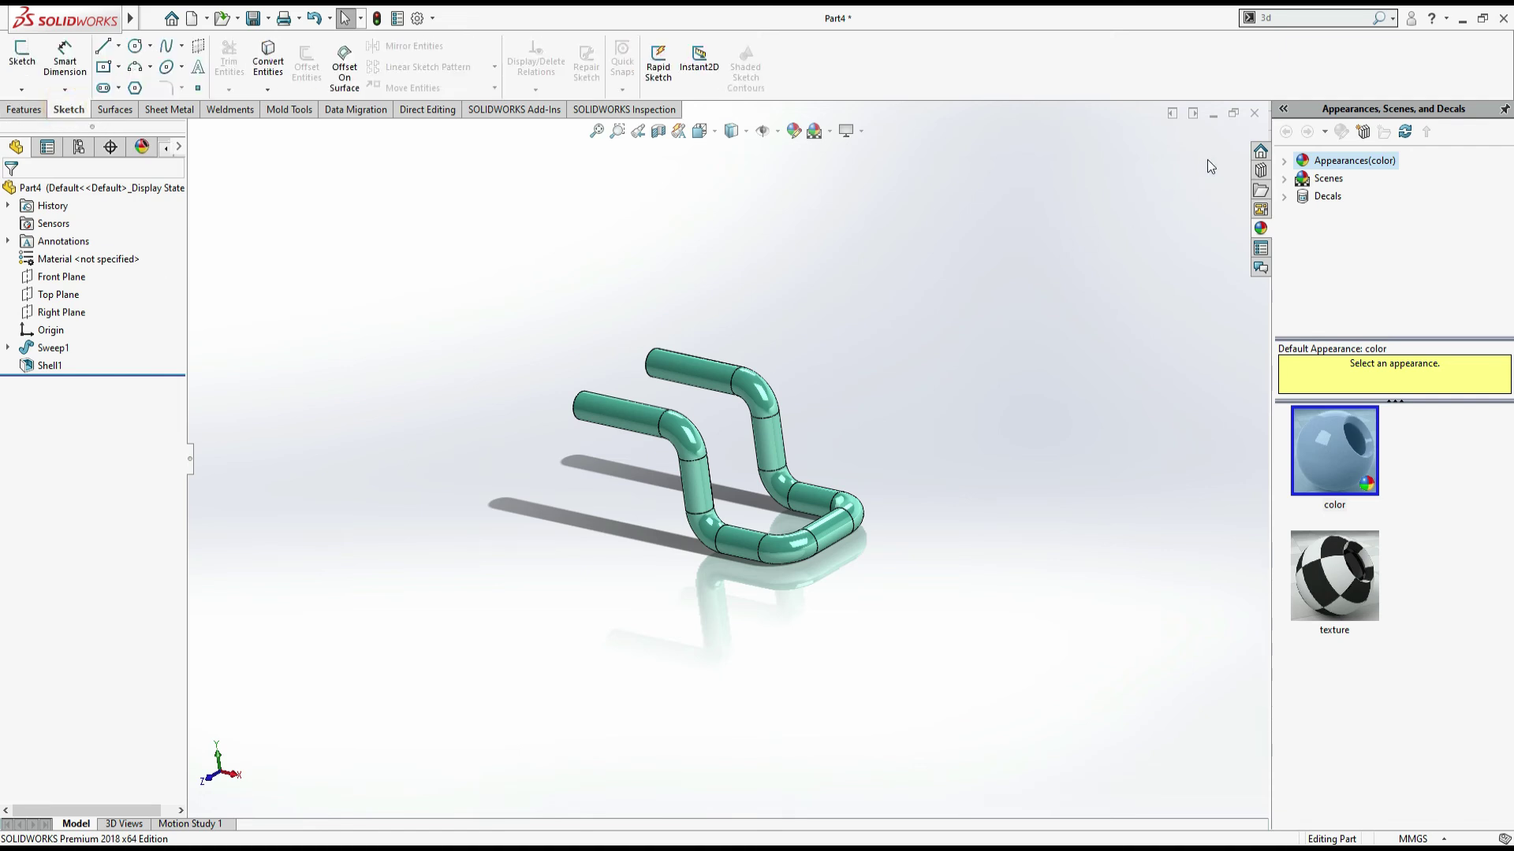
left_click(192, 18)
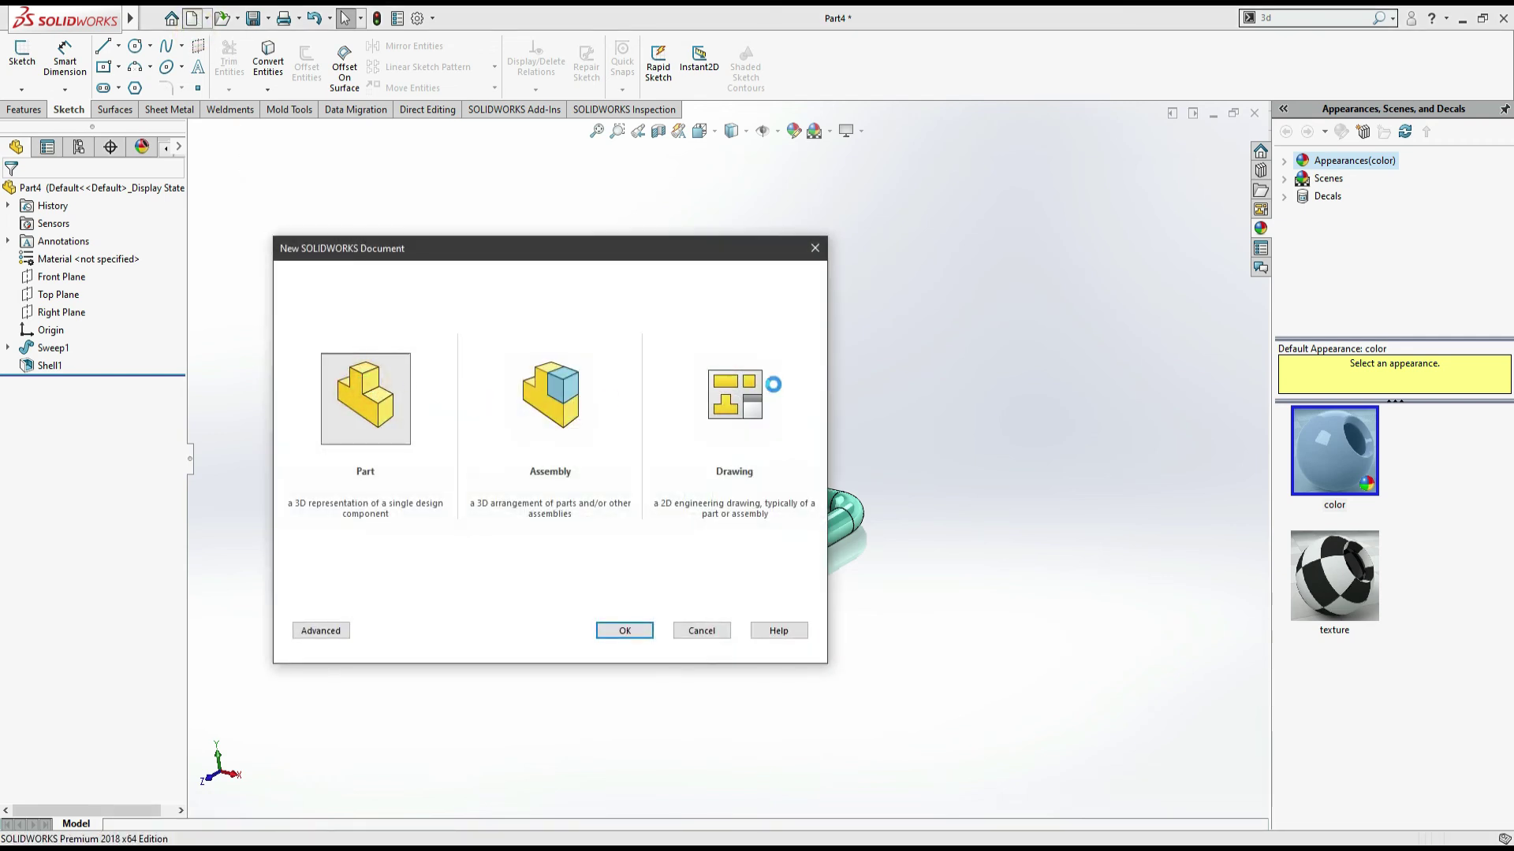
key("alt+Tab")
Step: Scroll the PDF back to page 18 to review steps 9 and 10
scroll(891, 422, "up", 15)
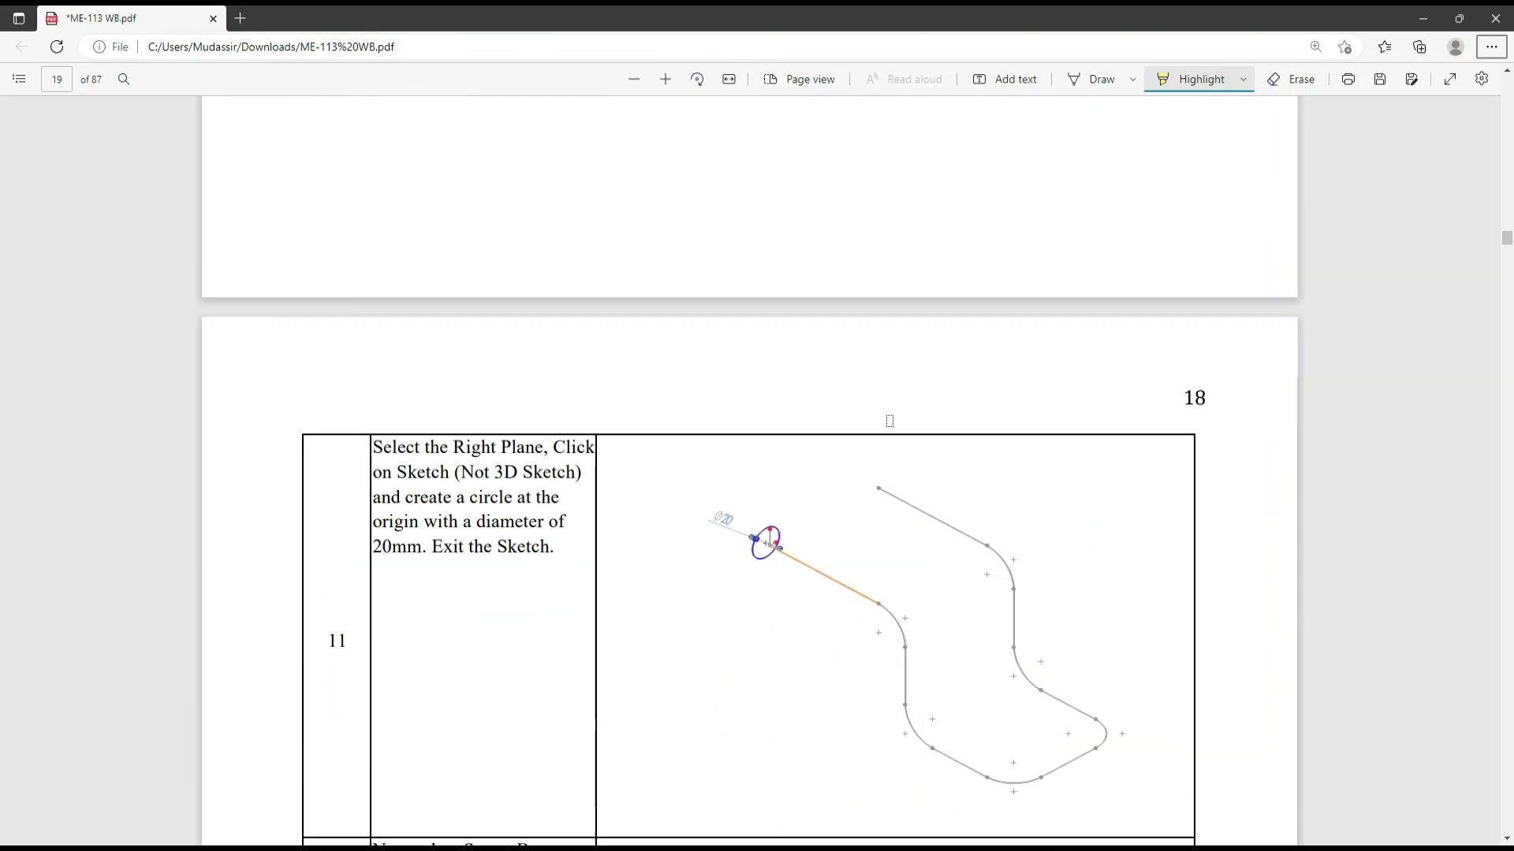
scroll(890, 422, "up", 3)
scroll(1005, 426, "down", 3)
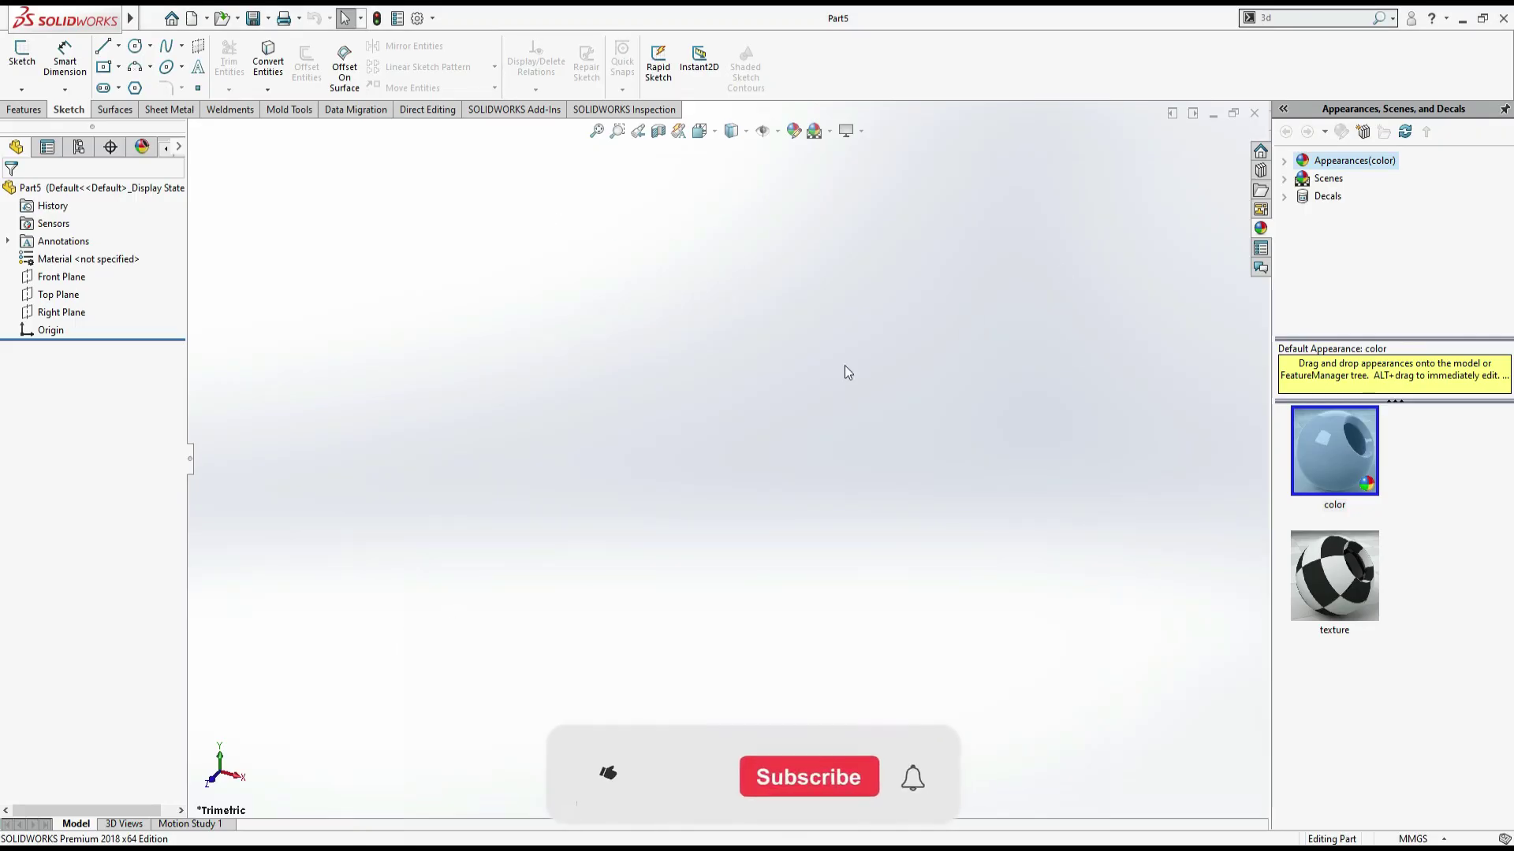
Step: Close the empty Part5 window and view the teal hollow pipe in Part4 isometrically
left_click(1254, 113)
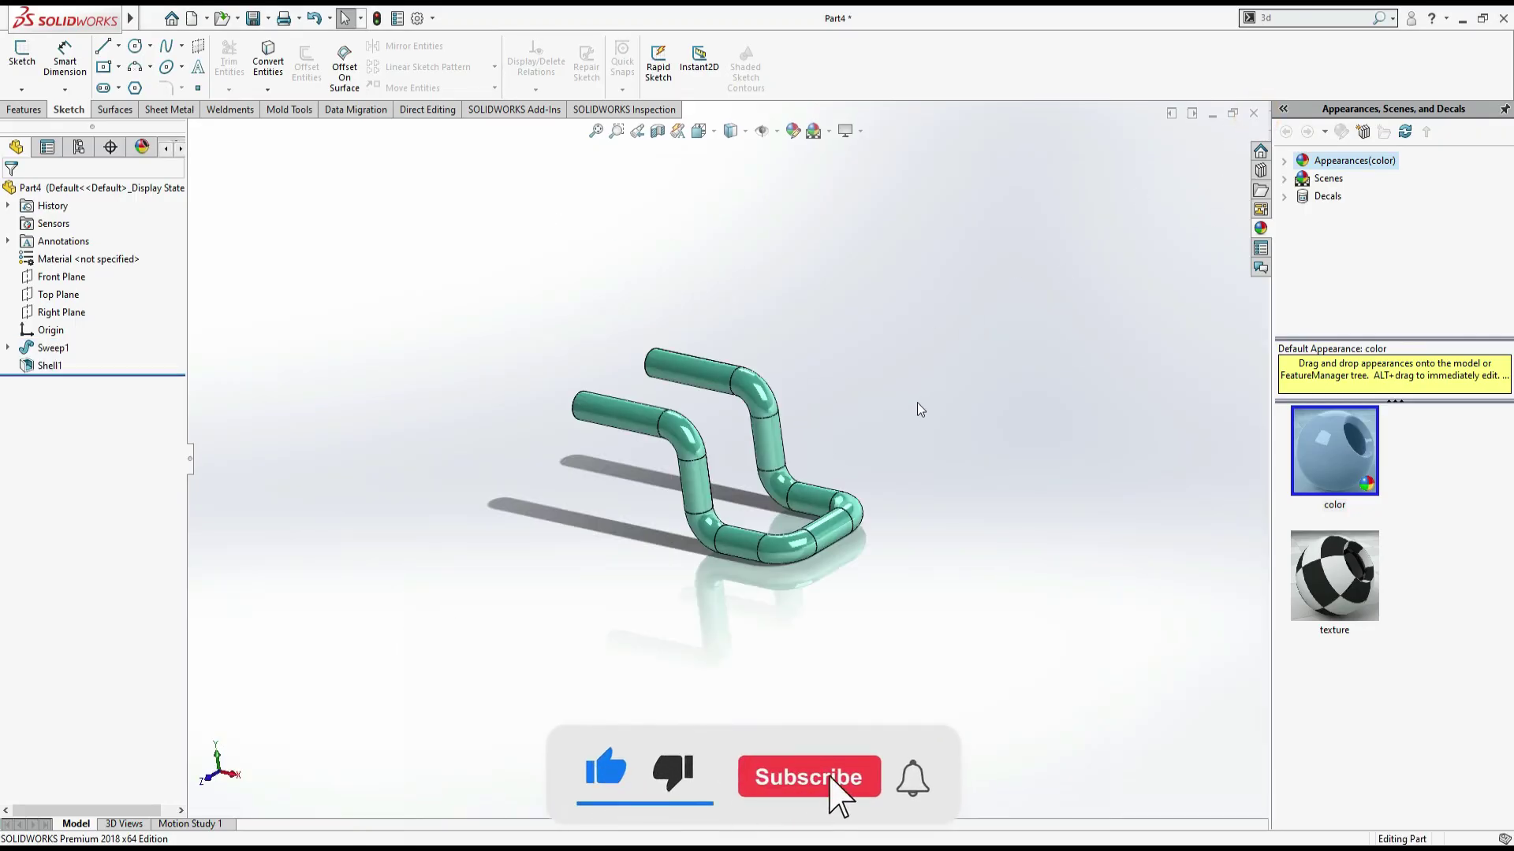
scroll(916, 400, "up", 2)
key("ctrl+7")
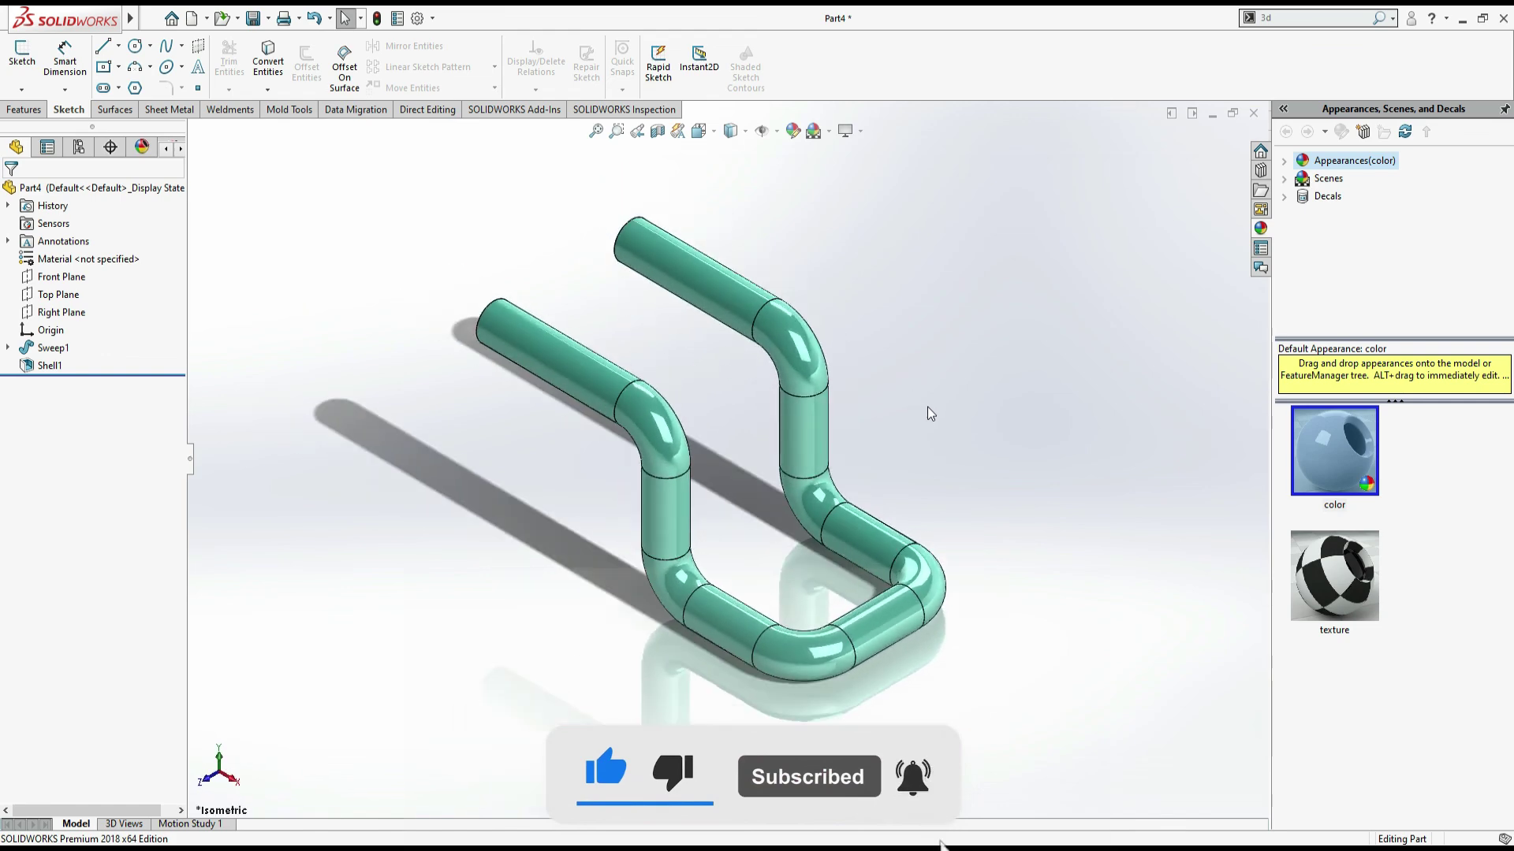